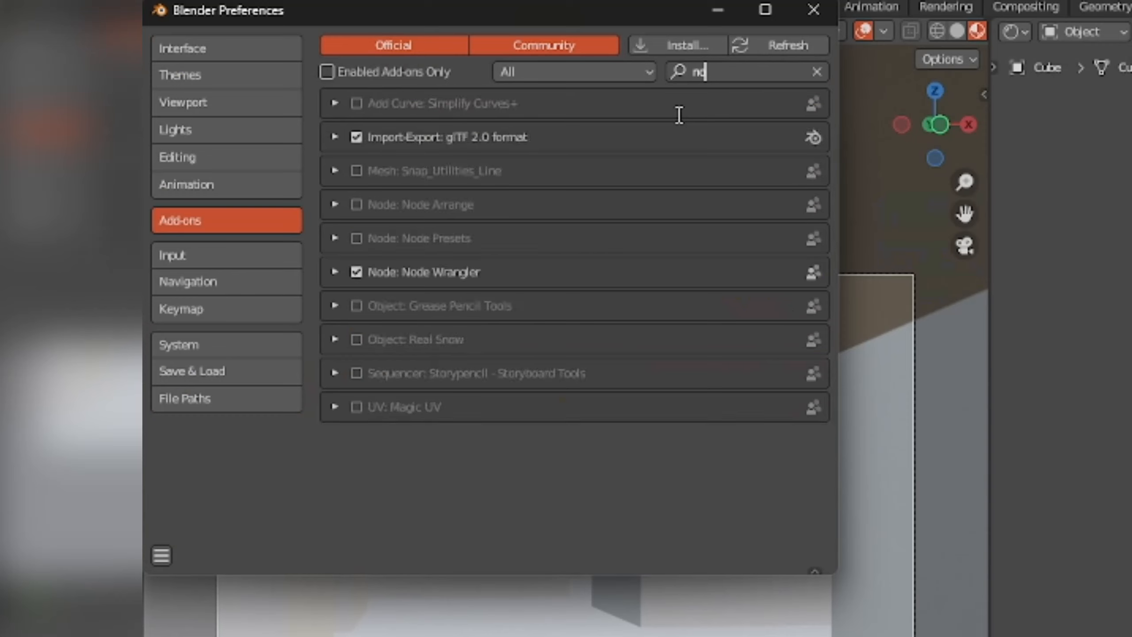
Step: Search the add-ons for "node" to check Node Wrangler, and close the preferences
text(de)
key(Return)
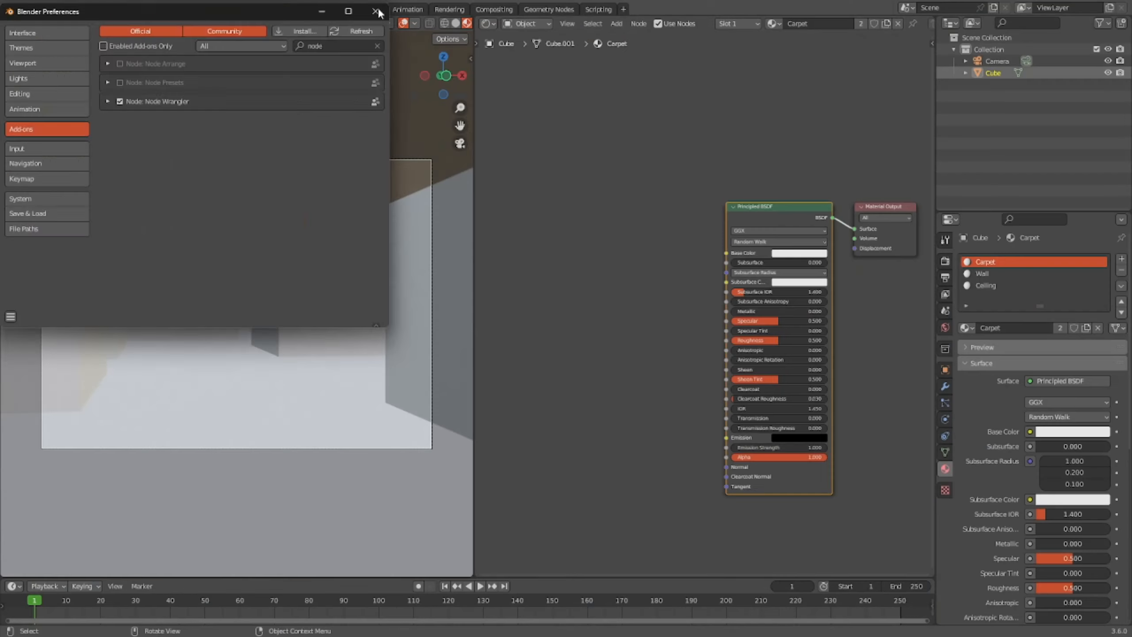
click(812, 10)
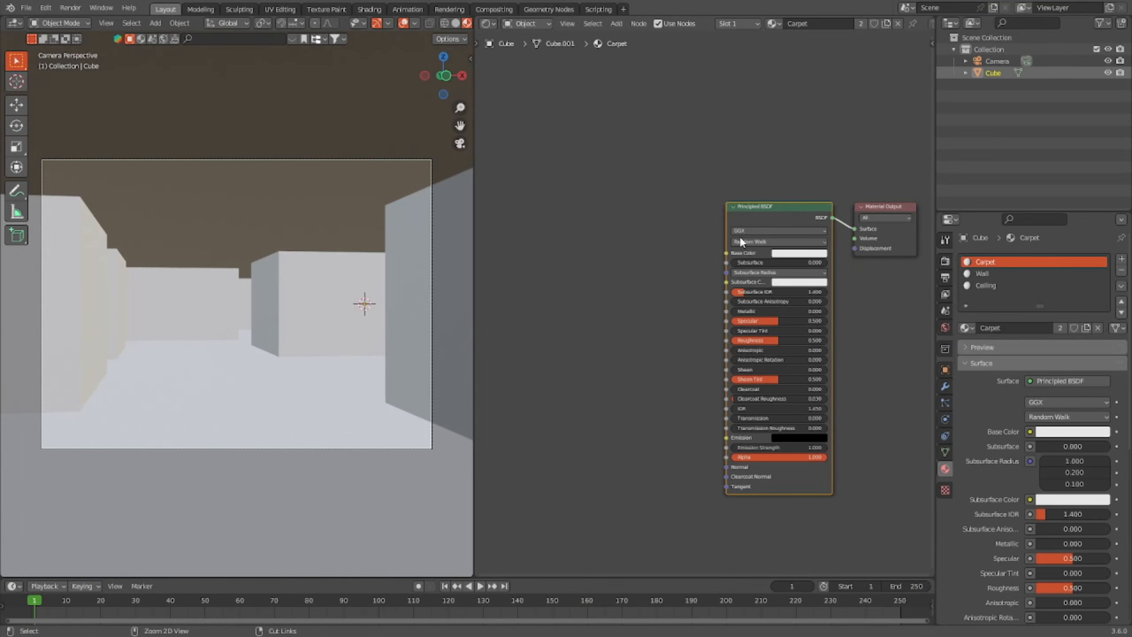
Step: Build a Principled Texture Setup for the Carpet material from the fabric carpet albedo, normal and roughness images
key(ctrl+shift+t)
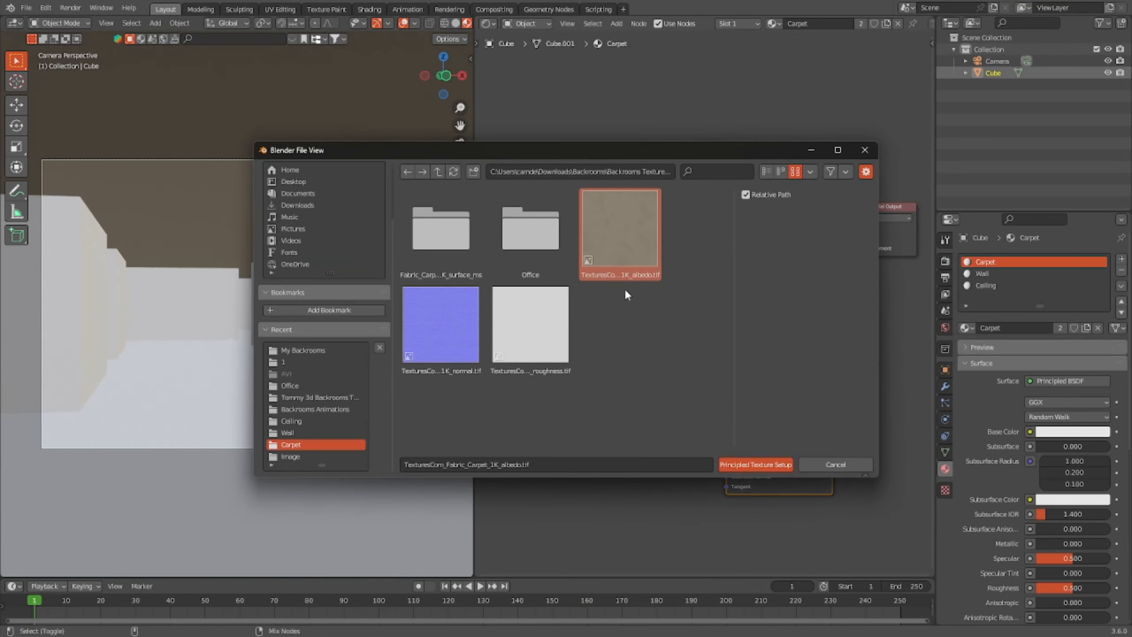
click(523, 332)
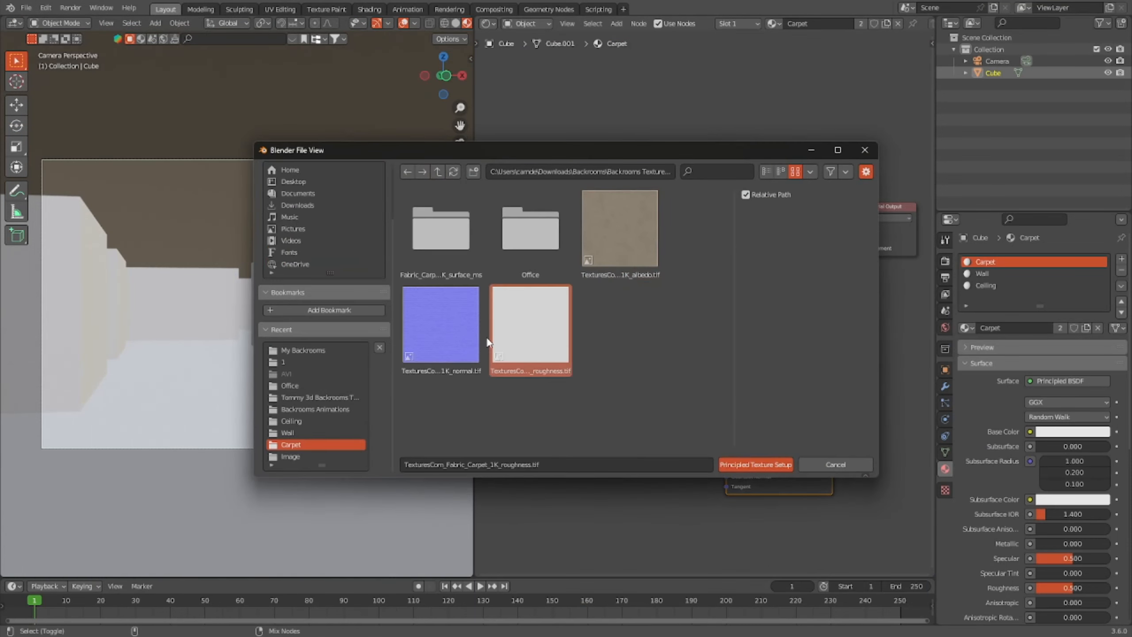
click(464, 326)
click(646, 242)
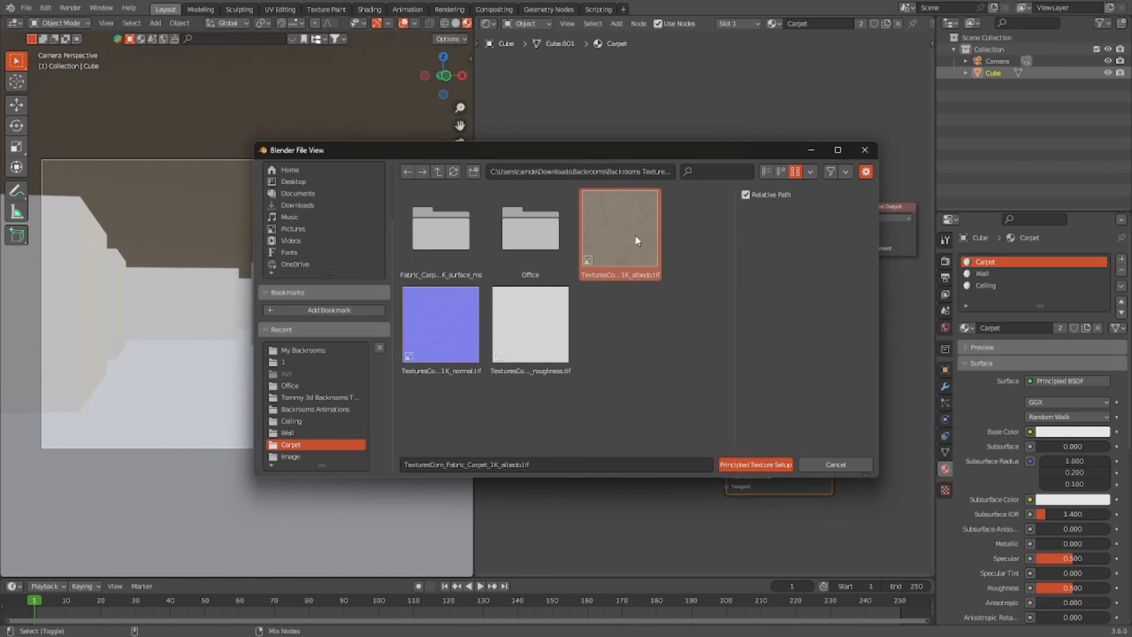
shift+click(545, 344)
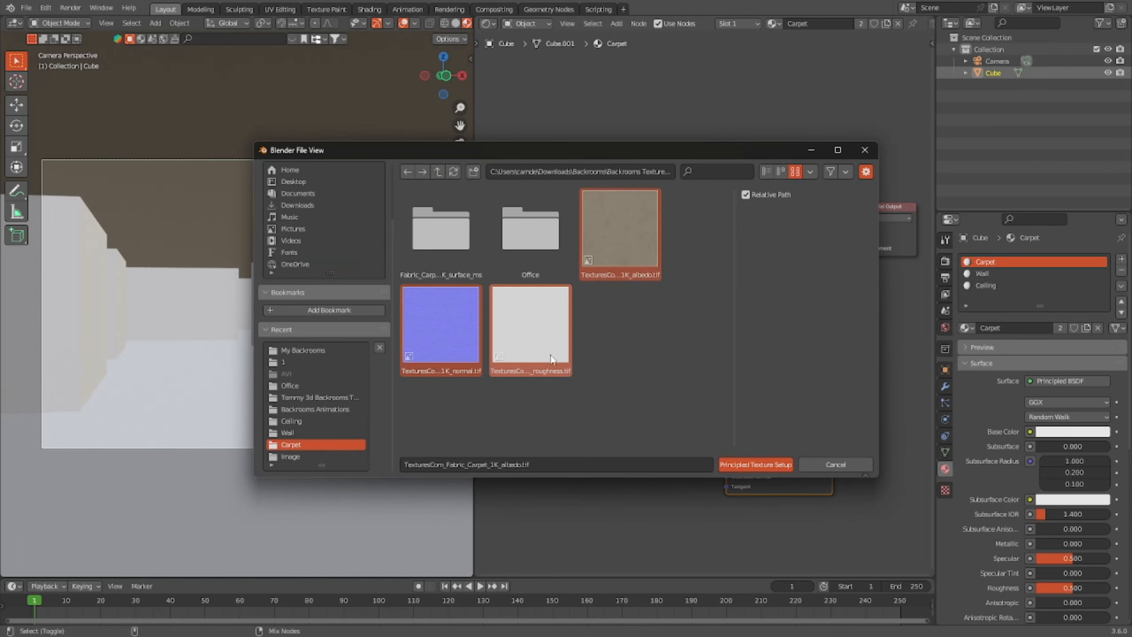
click(728, 464)
Step: Examine the carpet texture nodes and how the texture lies across the room, finishing in camera view
scroll(565, 265, down, 6)
scroll(618, 255, up, 6)
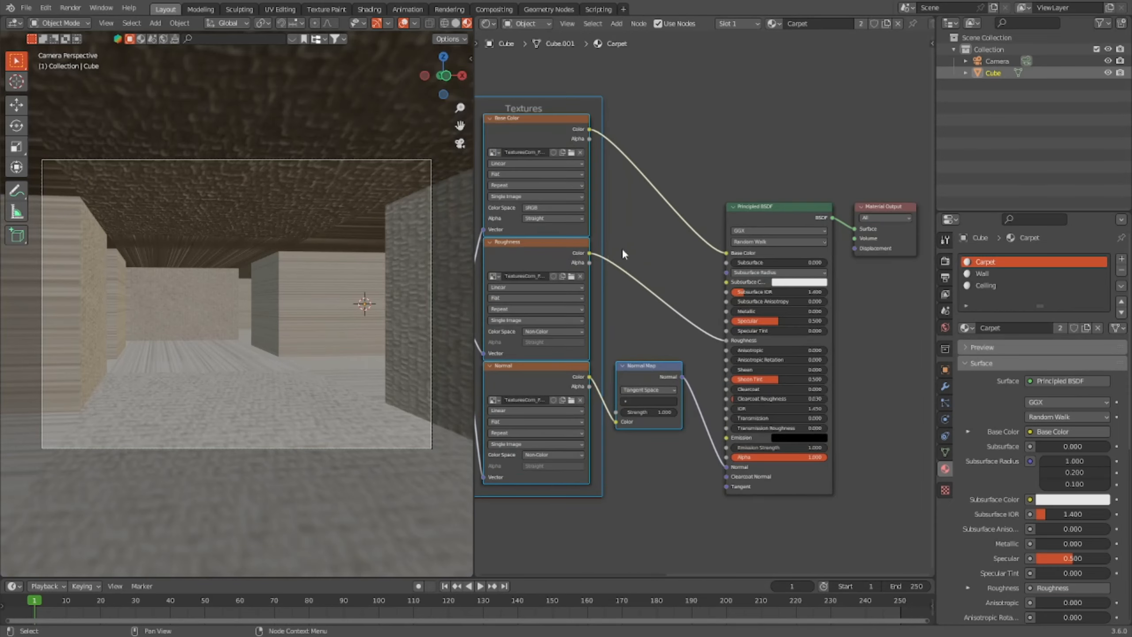
middle_drag(683, 229, 782, 264)
scroll(267, 353, down, 3)
middle_drag(268, 353, 76, 339)
scroll(75, 336, down, 4)
middle_drag(178, 326, 431, 248)
scroll(200, 338, down, 5)
scroll(233, 327, up, 10)
click(460, 143)
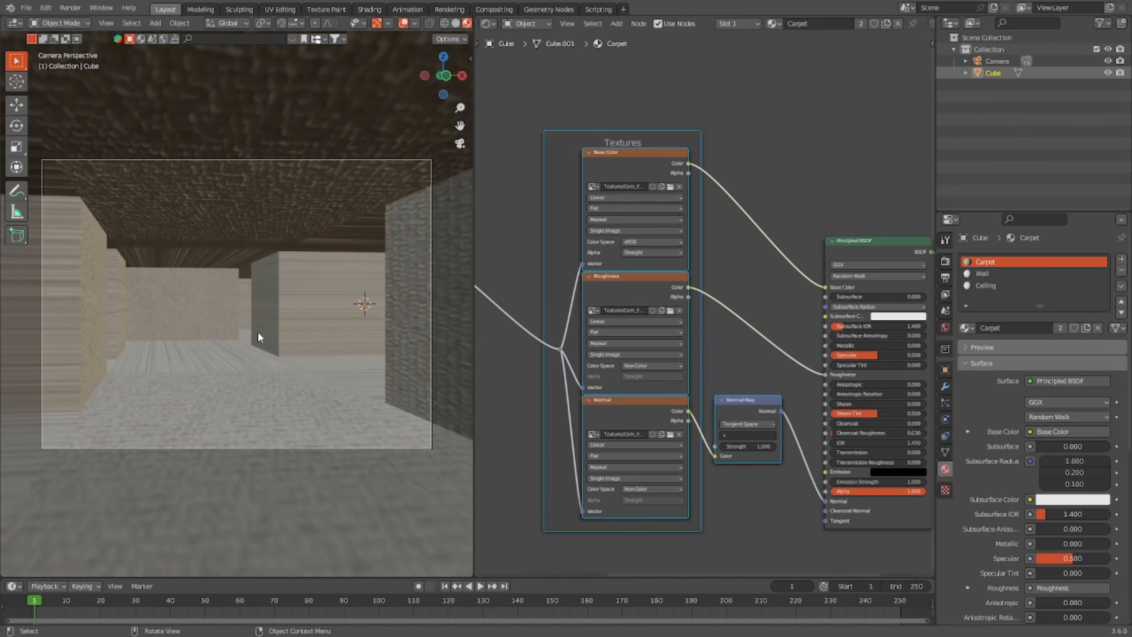
Step: Apply the room object's scale and unwrap all of its faces with Cube Projection
key(ctrl+a)
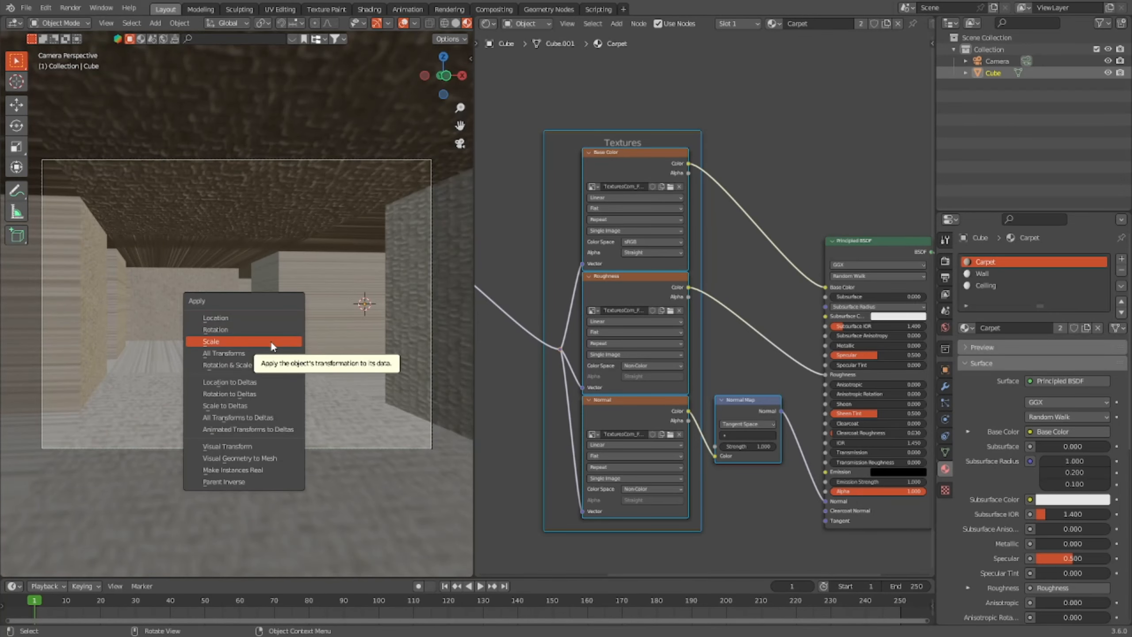
click(271, 341)
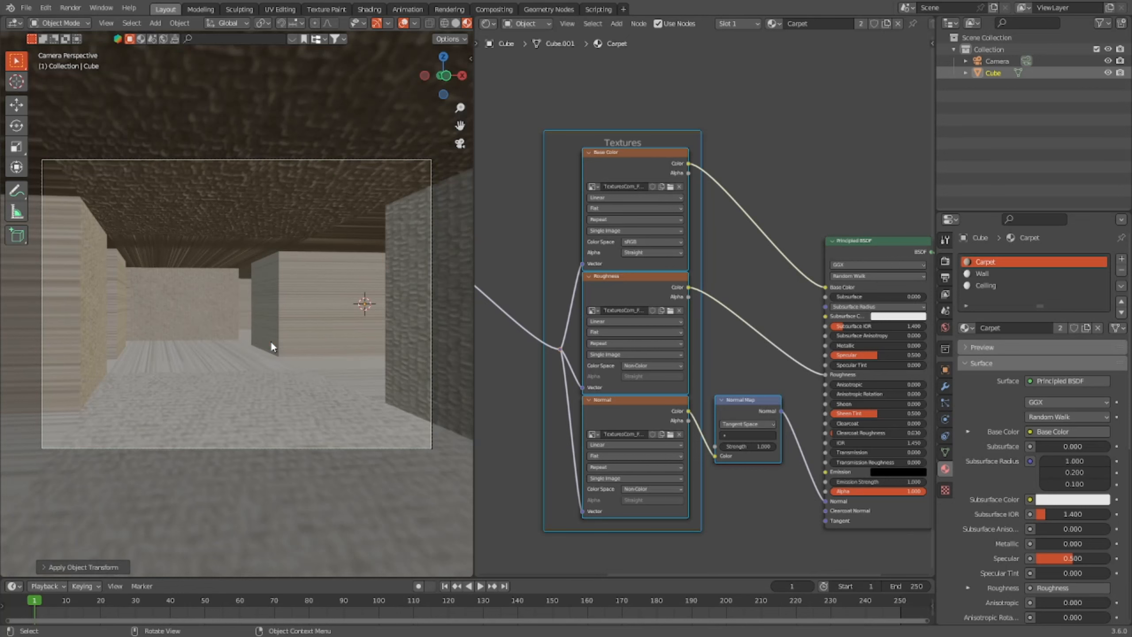
key(Tab)
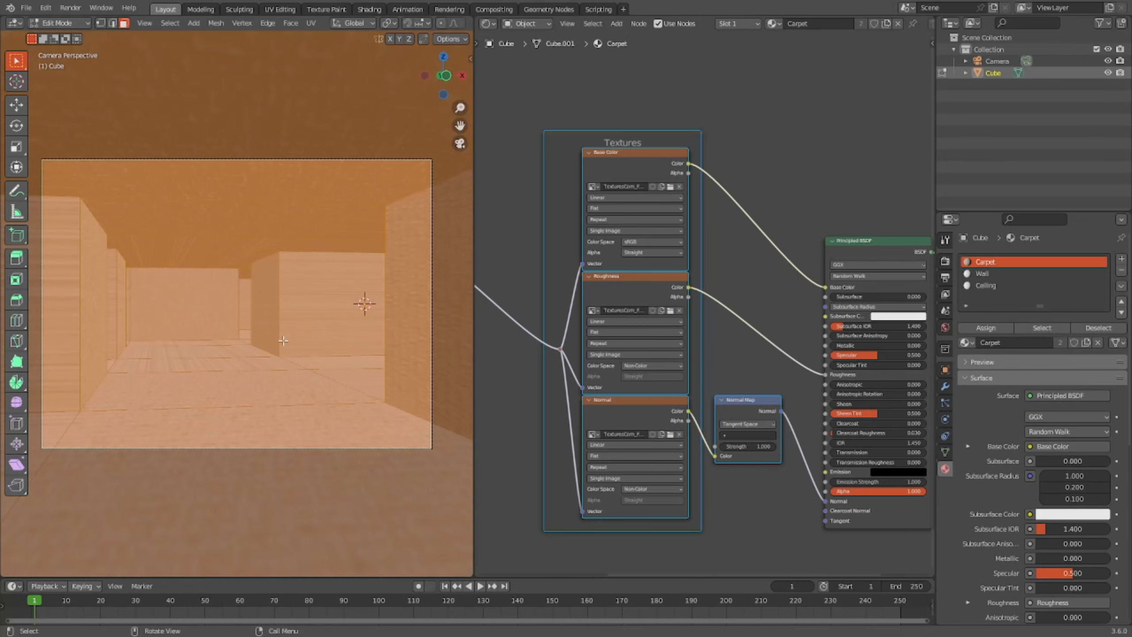
key(alt+a)
key(a)
key(u)
click(337, 349)
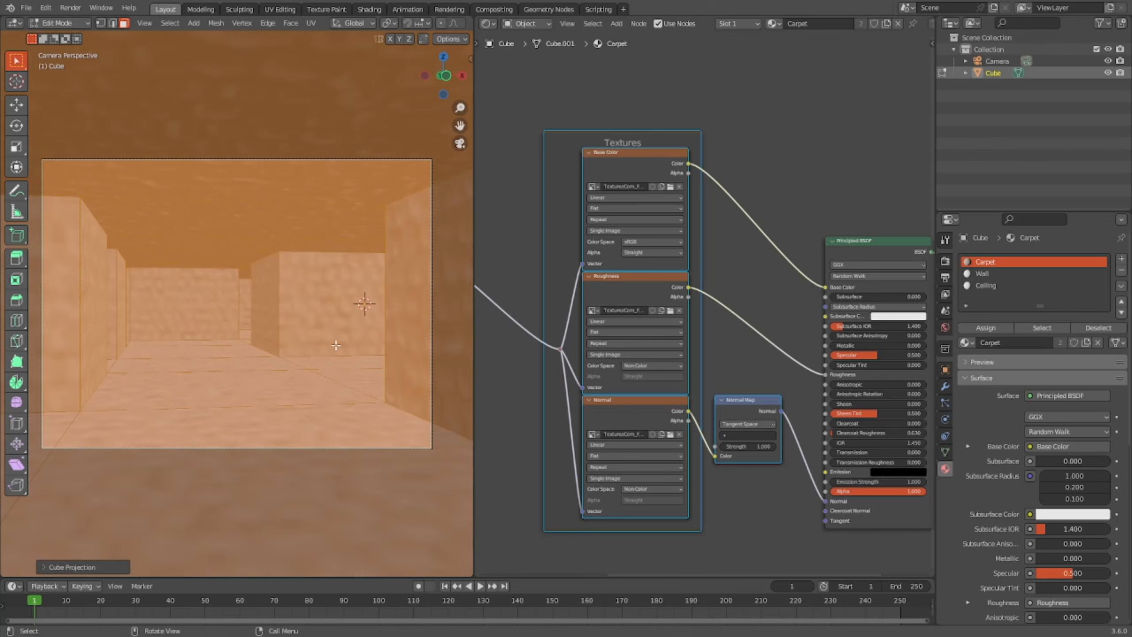
key(Tab)
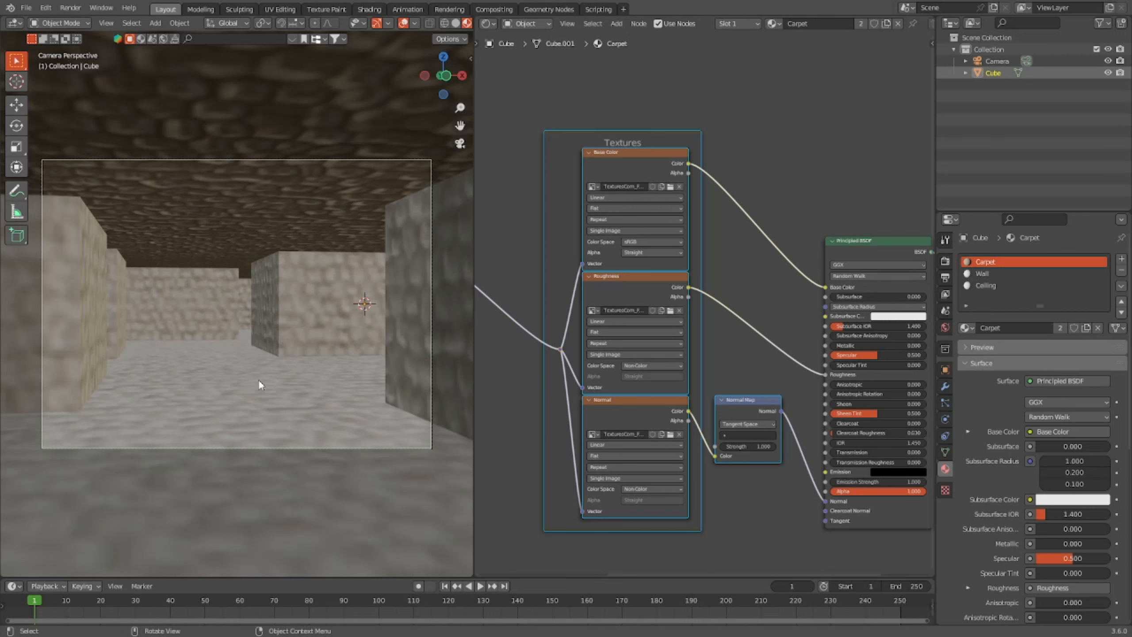
Step: Move the Mapping frame closer to the Textures frame in the Carpet material's node tree
click(768, 251)
scroll(780, 269, down, 1)
middle_drag(631, 311, 688, 315)
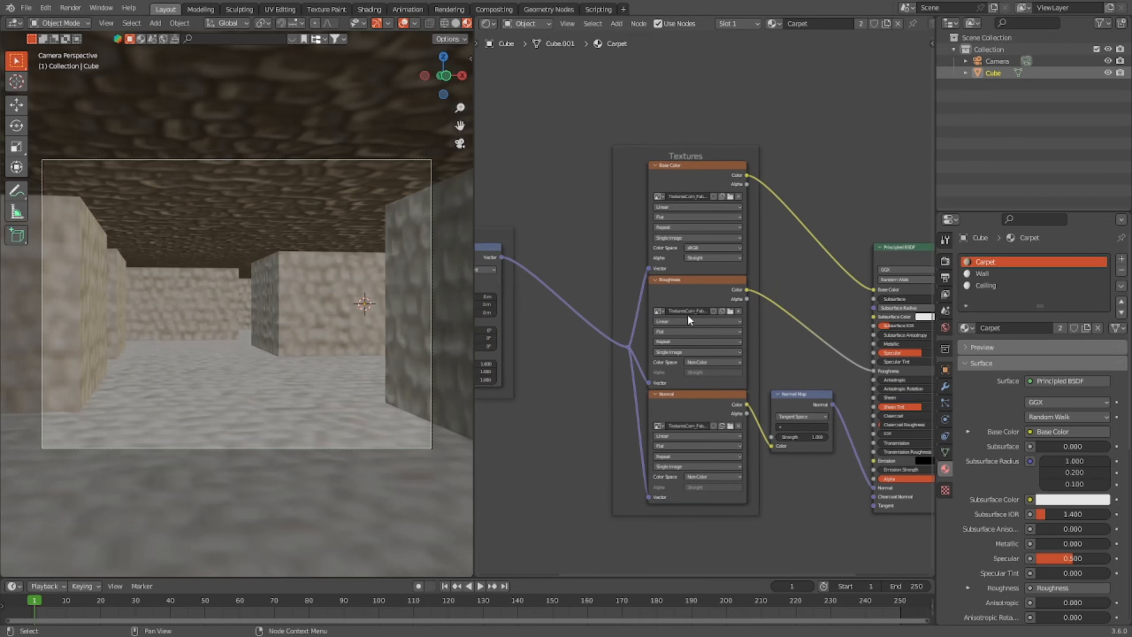
click(498, 229)
drag(508, 231, 577, 248)
middle_drag(629, 305, 758, 334)
scroll(690, 405, up, 5)
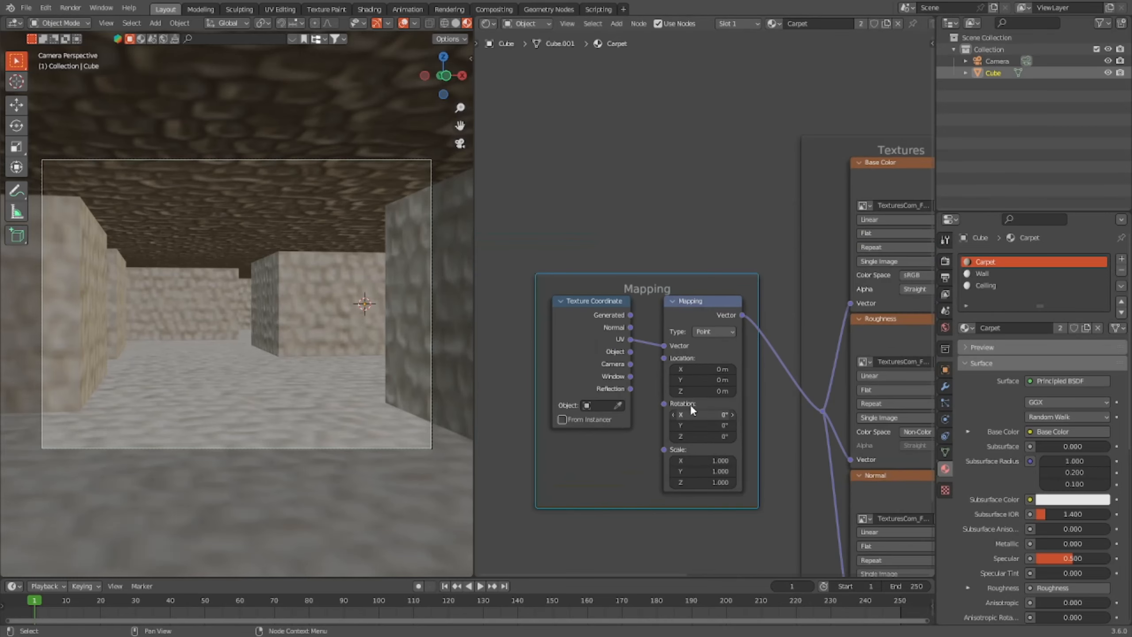
Step: Set the Carpet Mapping node's X, Y and Z scale to 15 and check the texture through the camera
drag(688, 340, 688, 344)
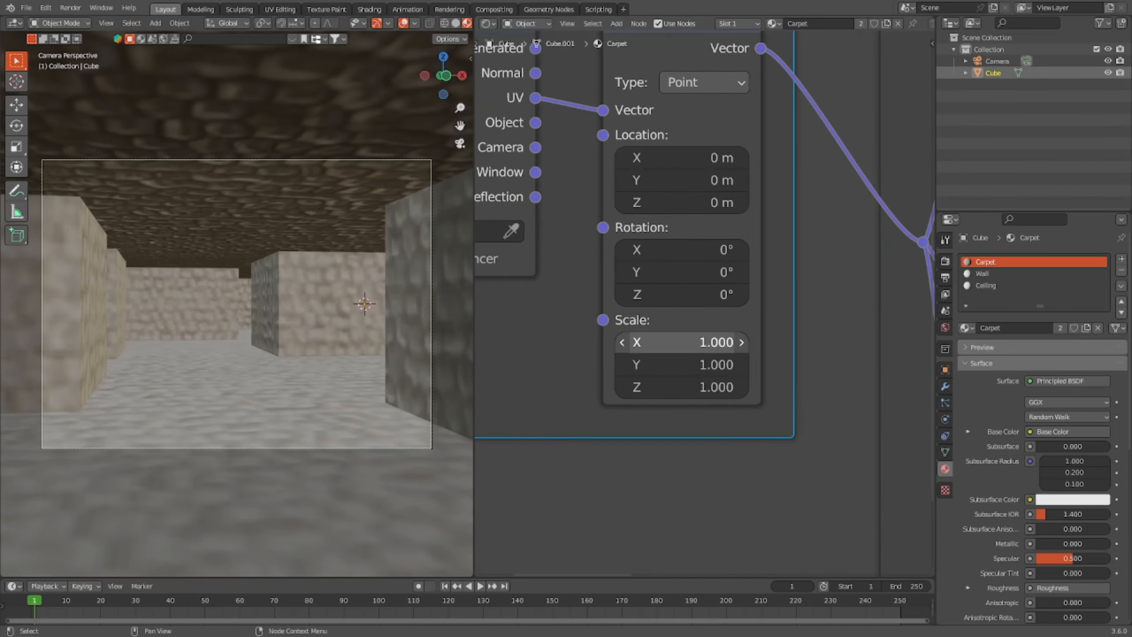
drag(688, 344, 688, 385)
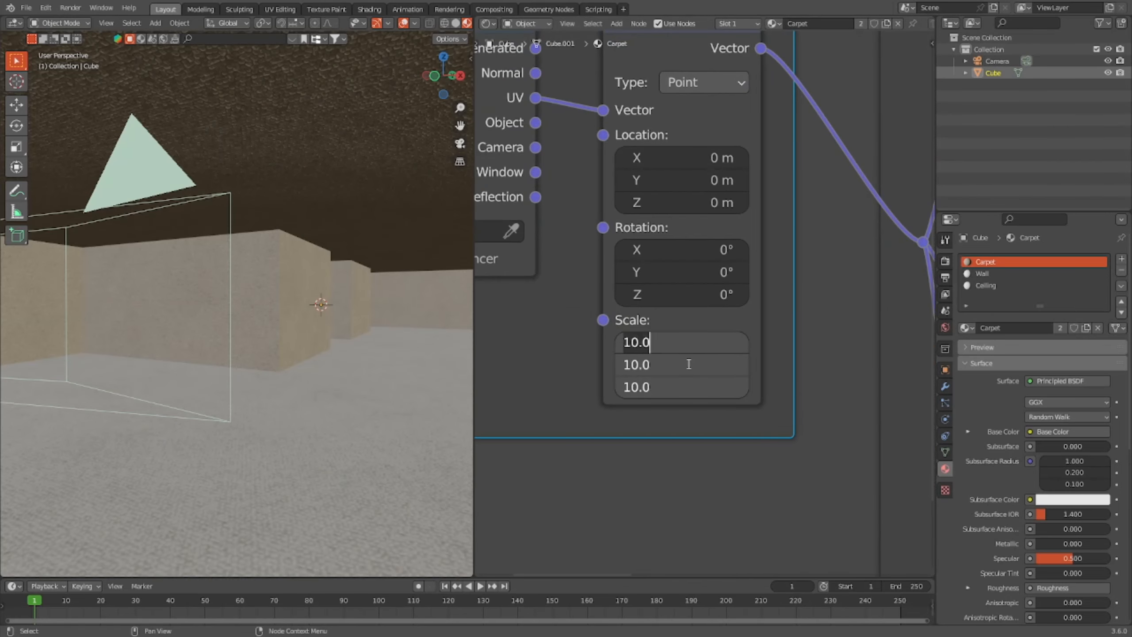
text(15)
key(Return)
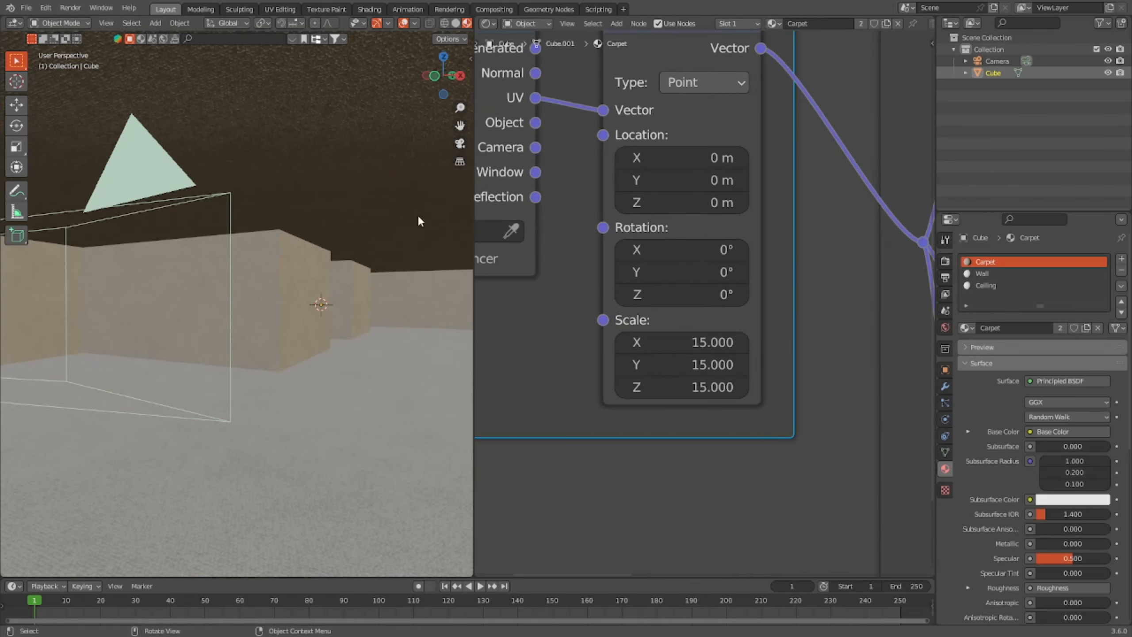
click(459, 143)
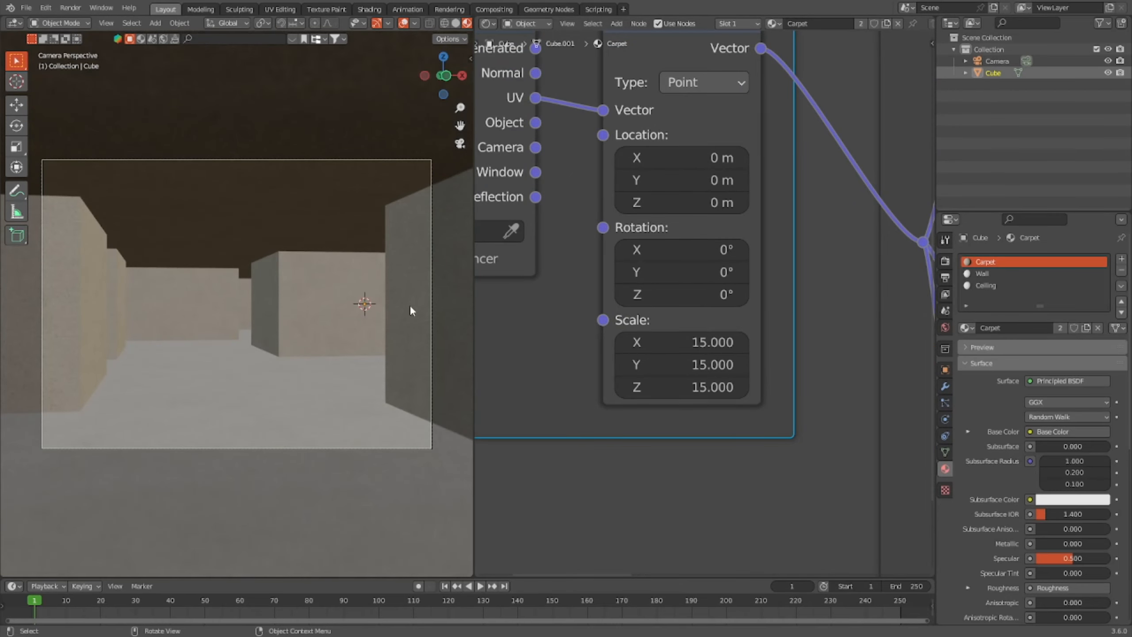
scroll(239, 254, down, 6)
scroll(239, 253, up, 7)
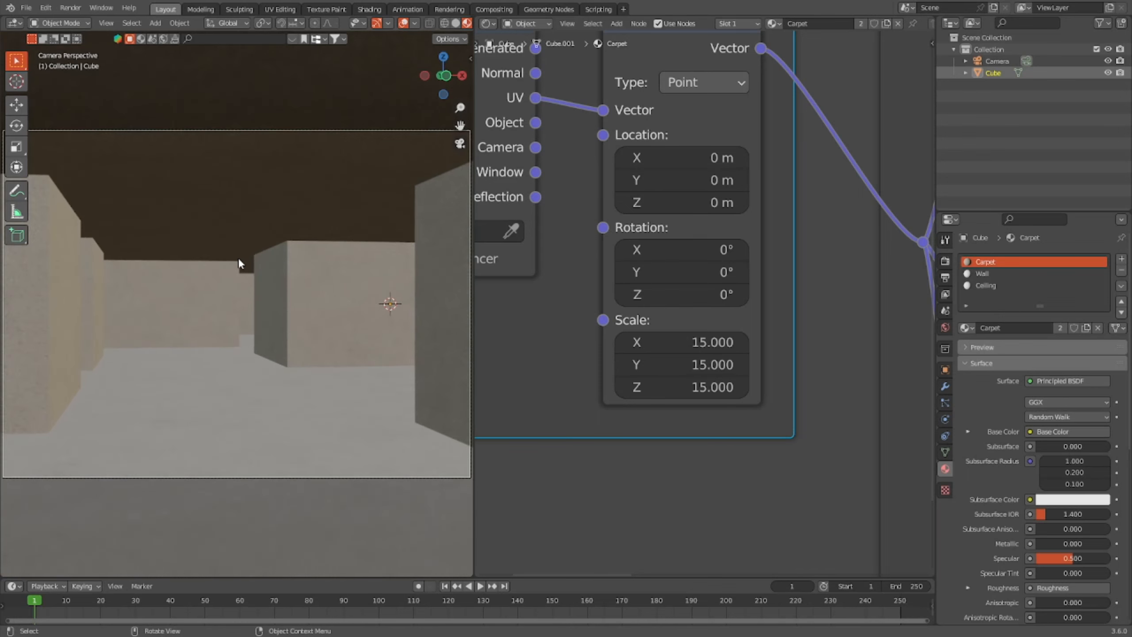
scroll(305, 160, down, 3)
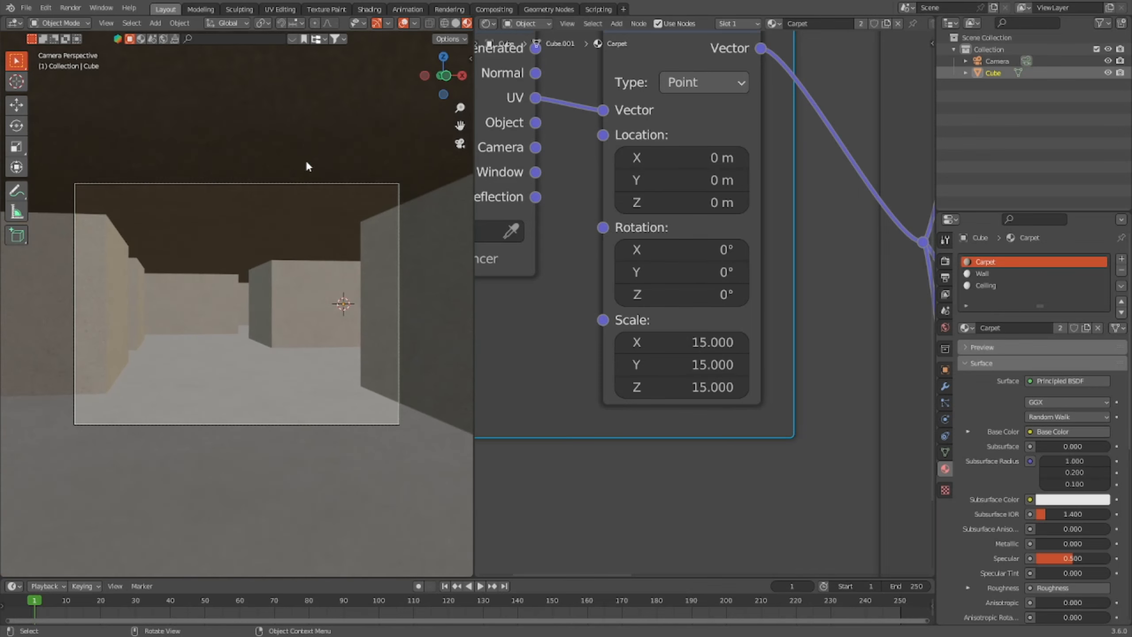
scroll(271, 259, up, 2)
Step: Enter Edit Mode on the room mesh and loop-select the wall faces running around its outside
middle_drag(292, 281, 265, 318)
key(Tab)
scroll(256, 319, down, 5)
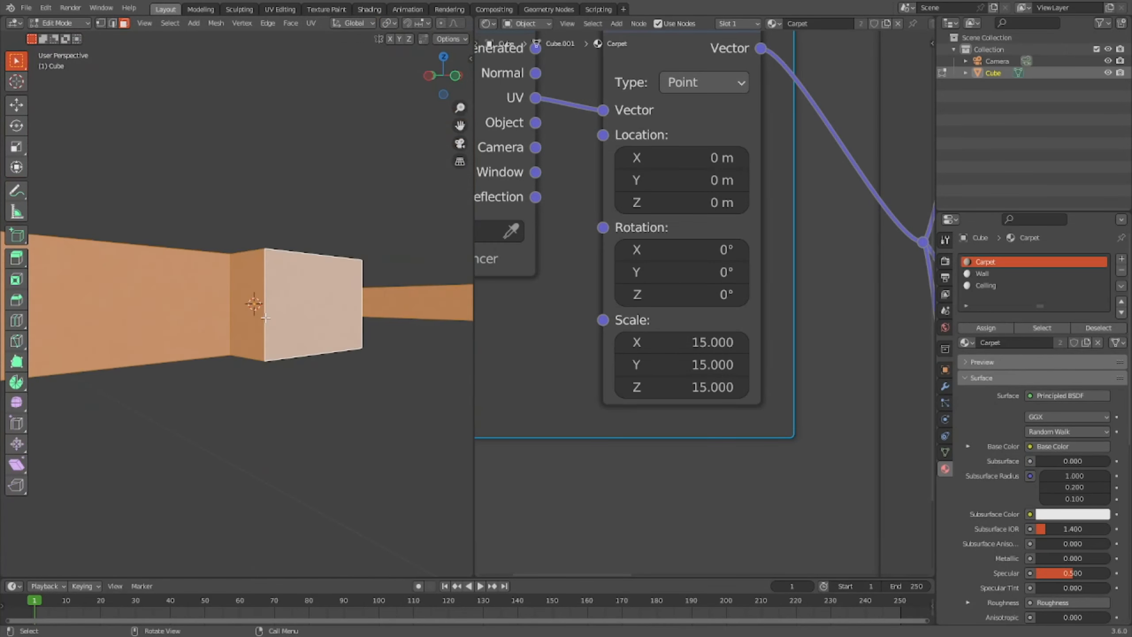
middle_drag(270, 367, 277, 416)
key(Tab)
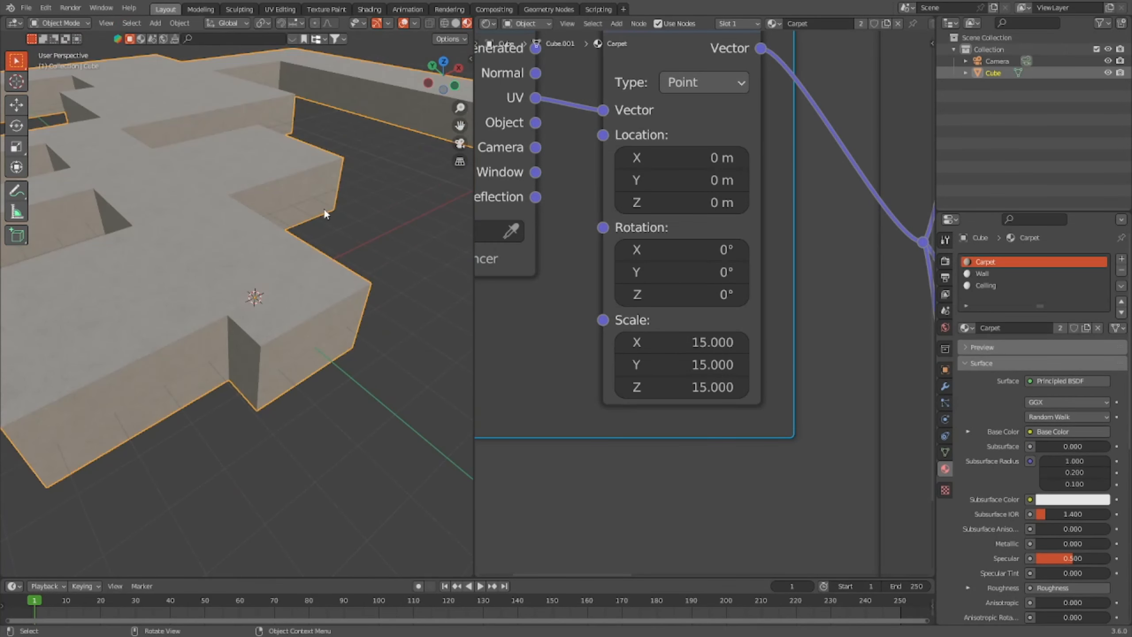
key(Tab)
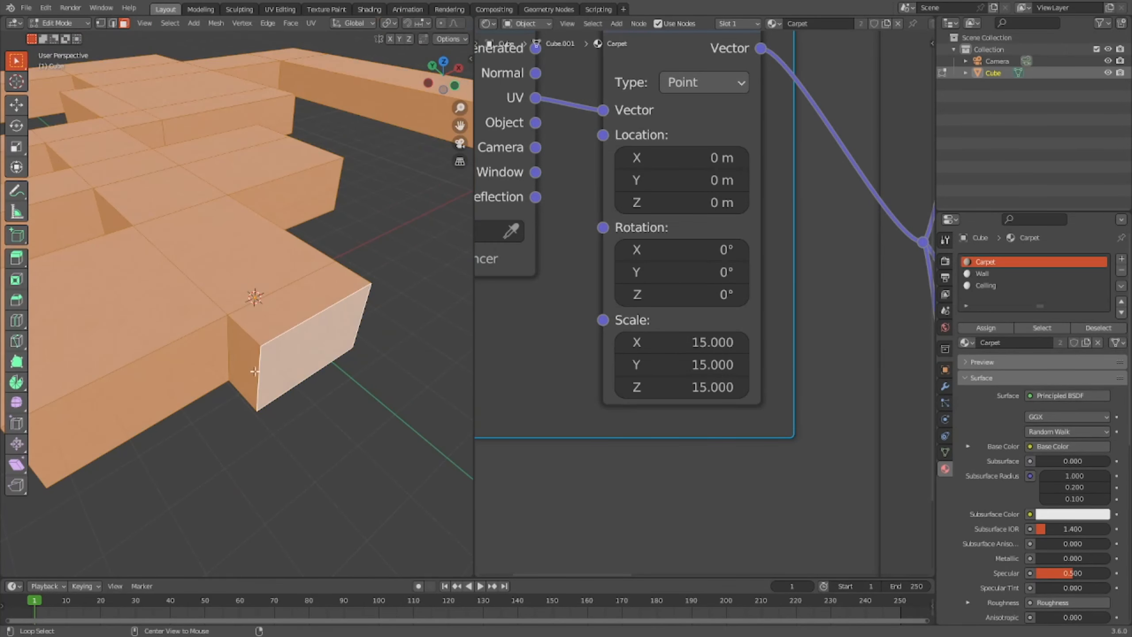
alt+click(258, 370)
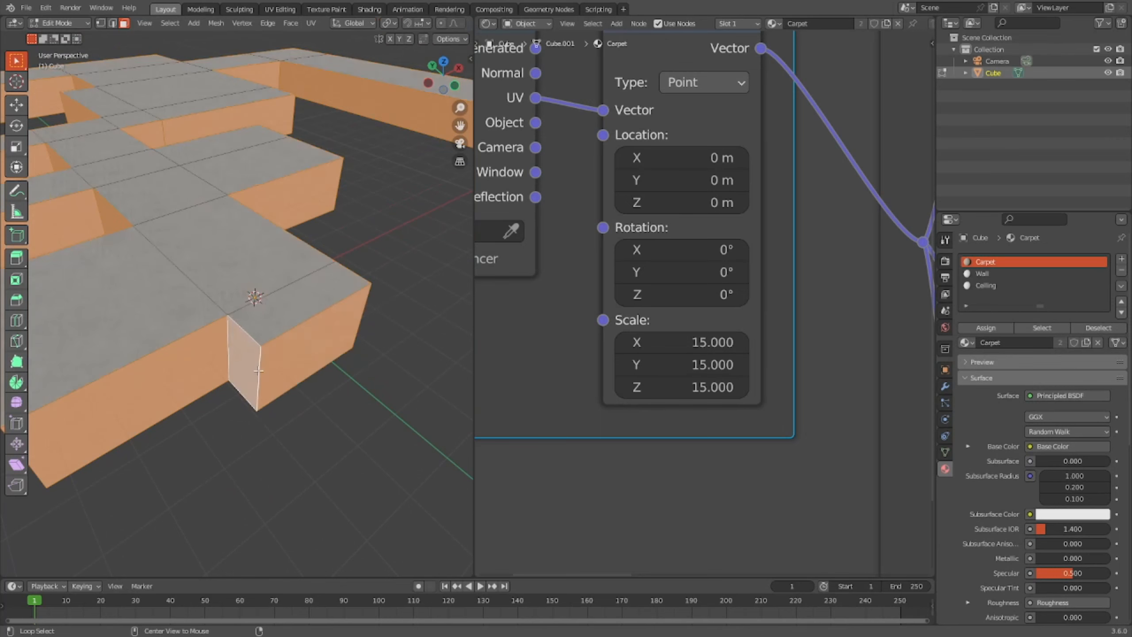
scroll(200, 145, down, 6)
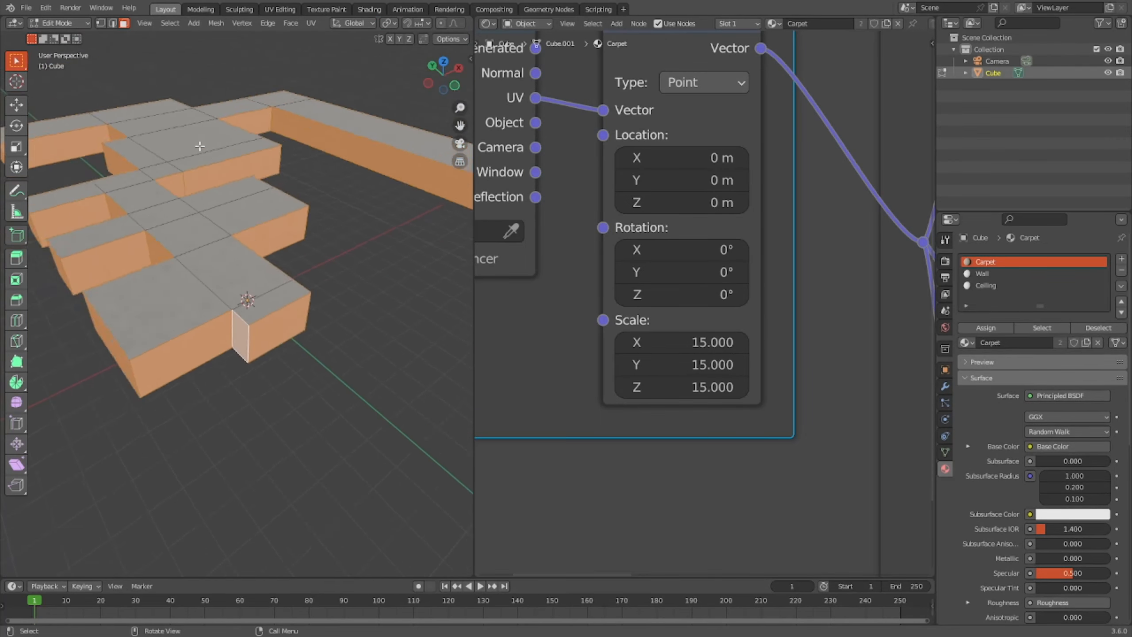
middle_drag(200, 145, 464, 52)
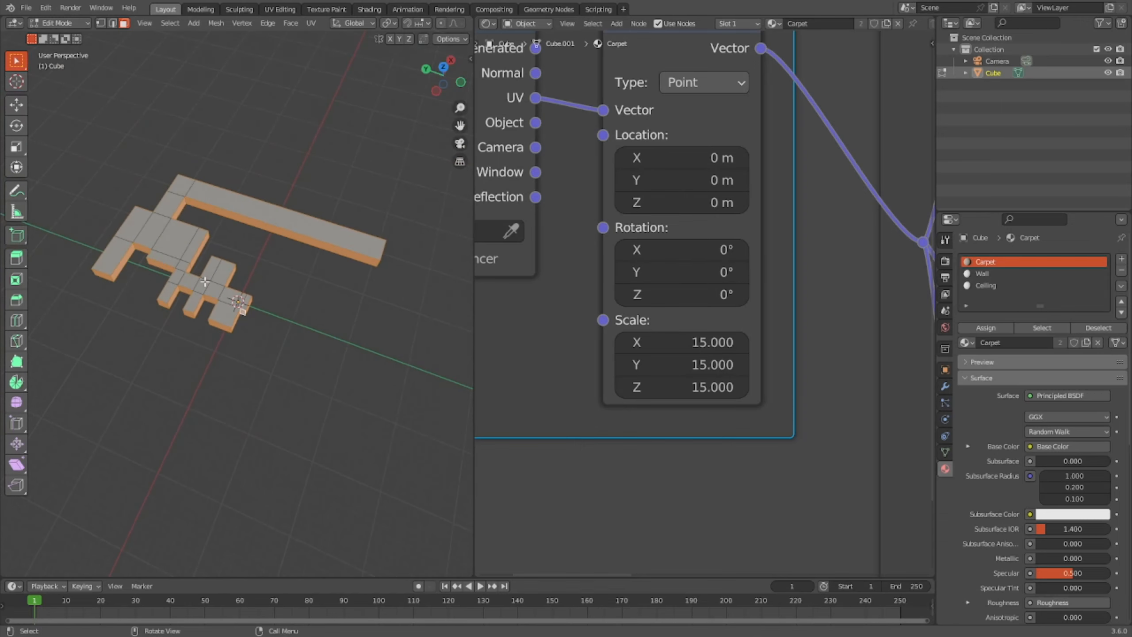
Step: Box-select all the ceiling faces of the room mesh from the top orthographic view
key(KP_7)
scroll(321, 188, down, 2)
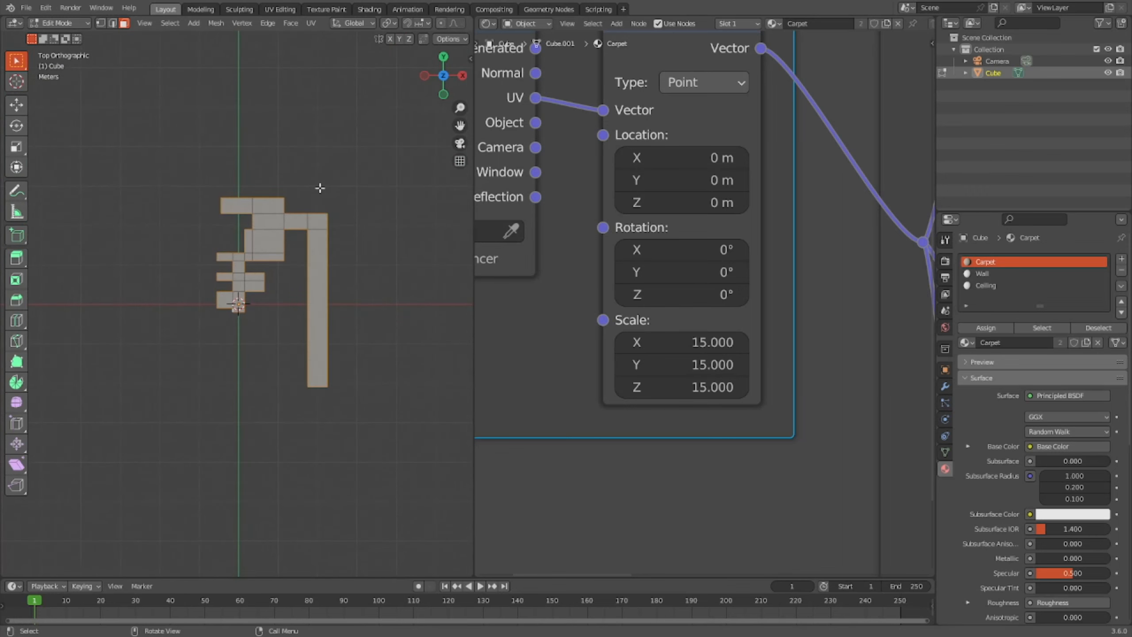
drag(139, 148, 459, 443)
key(shift+b)
drag(118, 111, 336, 430)
middle_drag(337, 430, 356, 296)
scroll(339, 333, up, 8)
scroll(339, 334, down, 6)
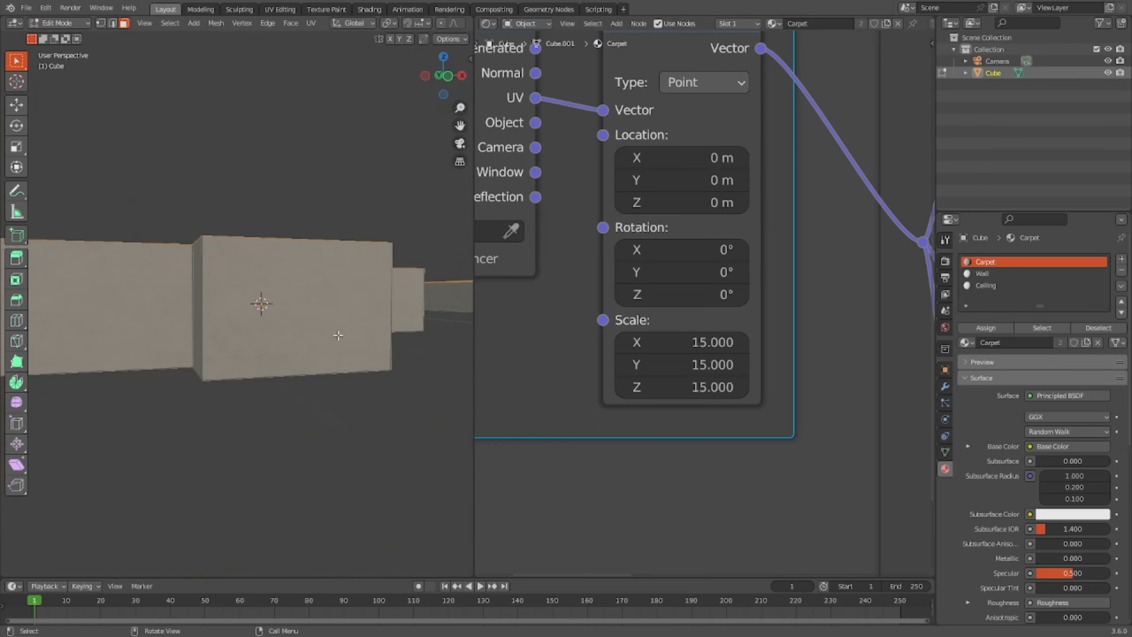
Step: Add the loop of wall faces around the room to the ceiling face selection
middle_drag(302, 395, 196, 360)
scroll(704, 303, up, 2)
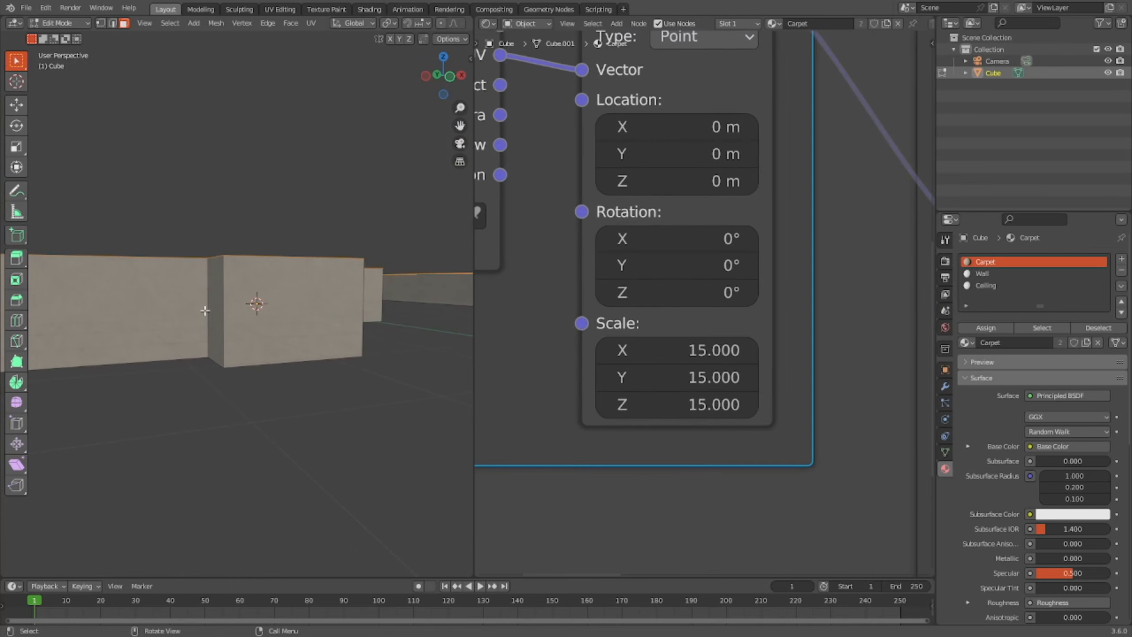
scroll(282, 295, up, 5)
middle_drag(281, 296, 329, 341)
scroll(330, 343, down, 3)
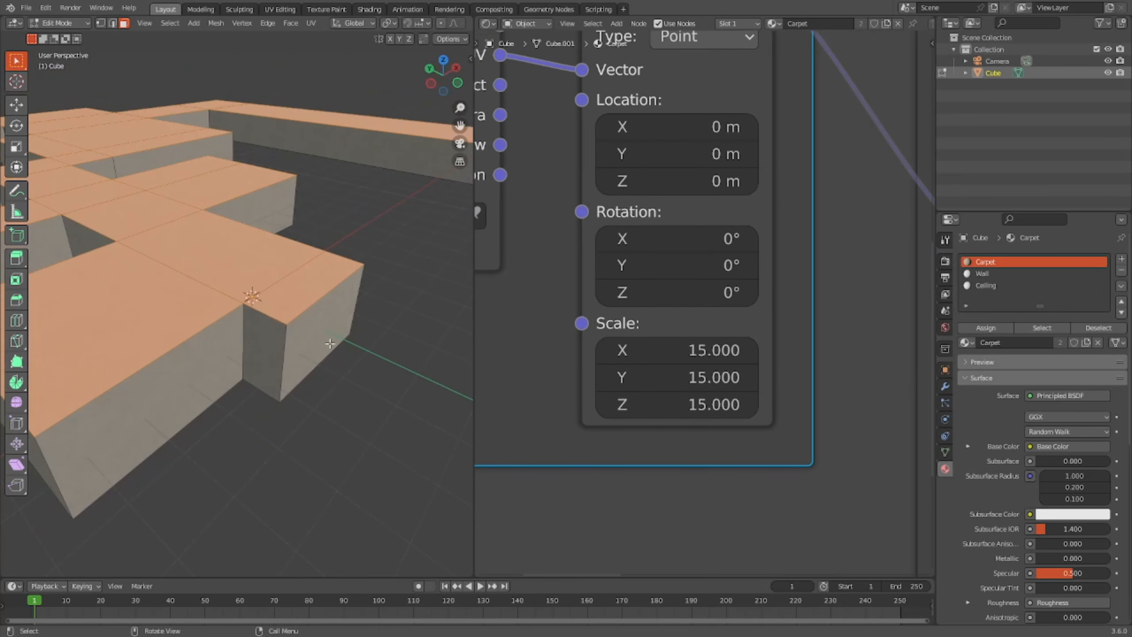
alt+shift+click(283, 351)
scroll(132, 233, down, 5)
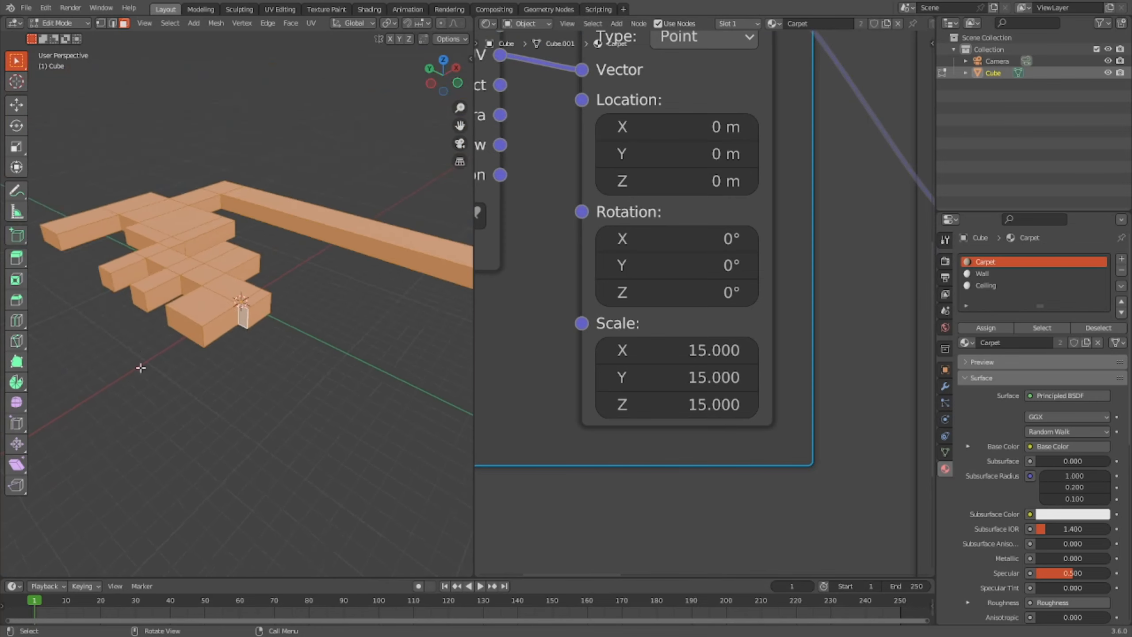
Step: Assign the Wall material to the selected wall and ceiling faces
middle_drag(139, 366, 130, 341)
scroll(251, 347, up, 8)
middle_drag(257, 347, 315, 285)
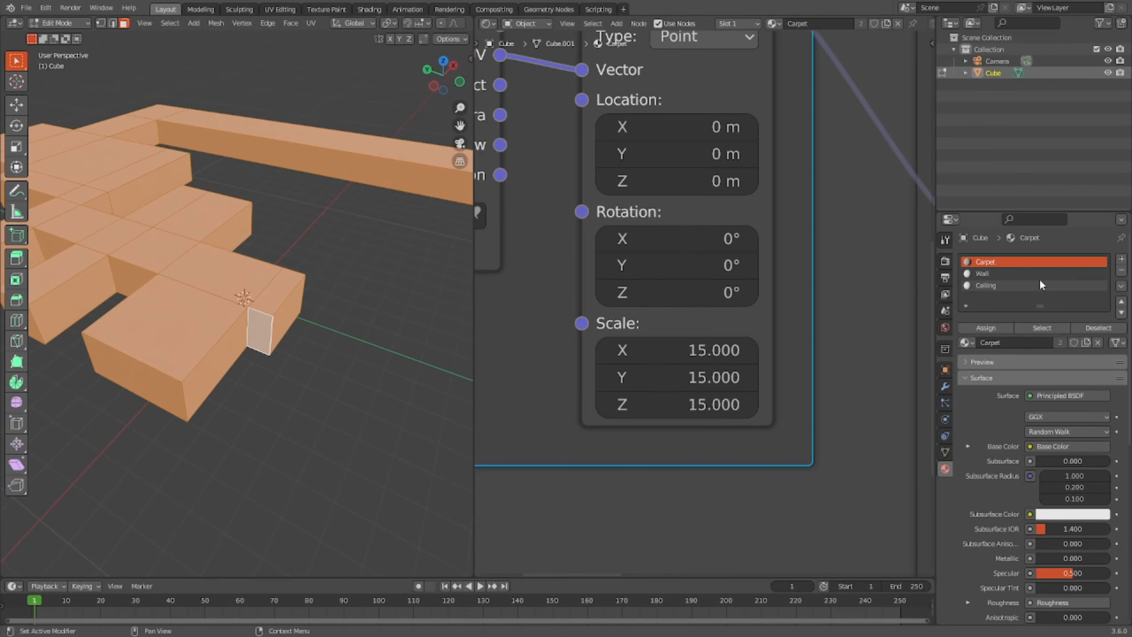
click(1033, 275)
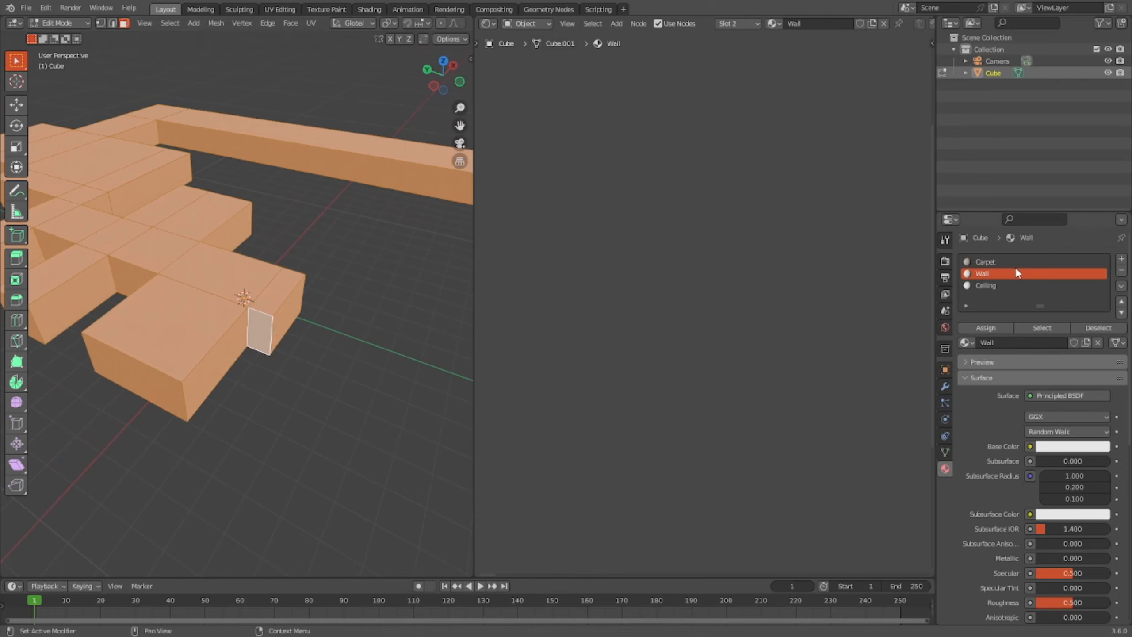
click(997, 327)
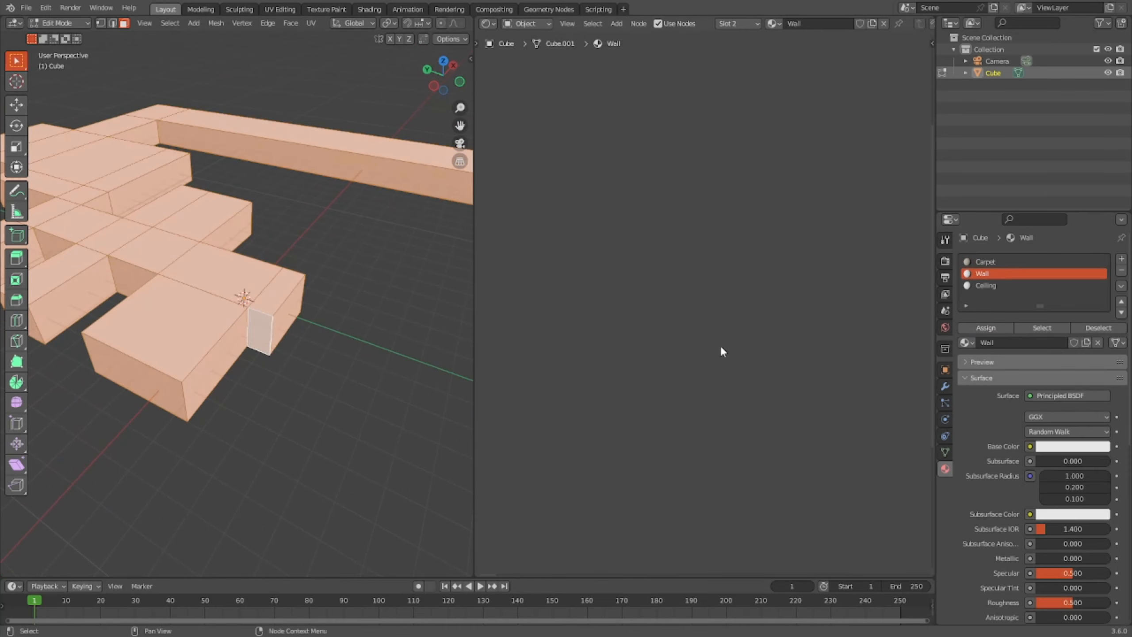
Step: Clear the selection and box-select only the room's ceiling faces from the top orthographic view
scroll(326, 134, down, 8)
click(447, 59)
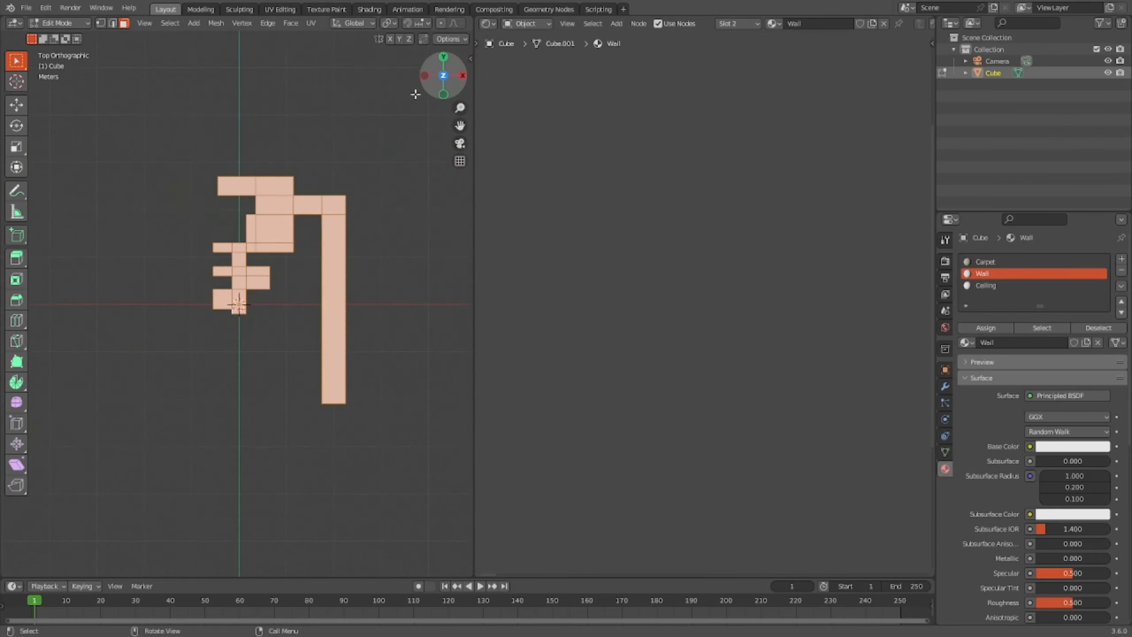
scroll(319, 181, up, 4)
scroll(319, 183, down, 5)
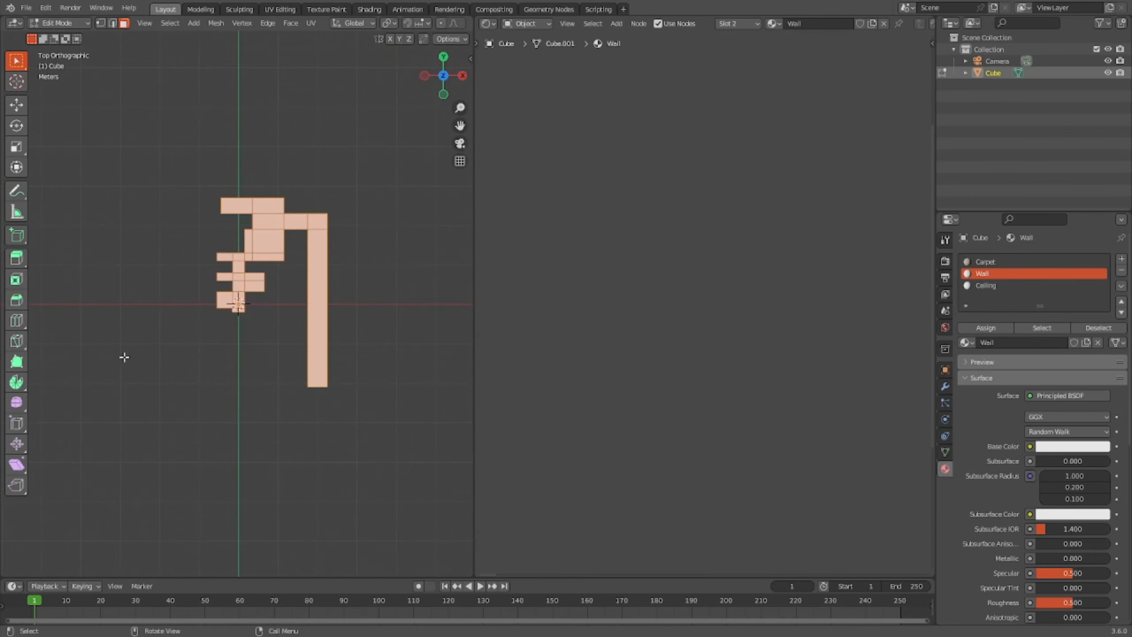
click(189, 416)
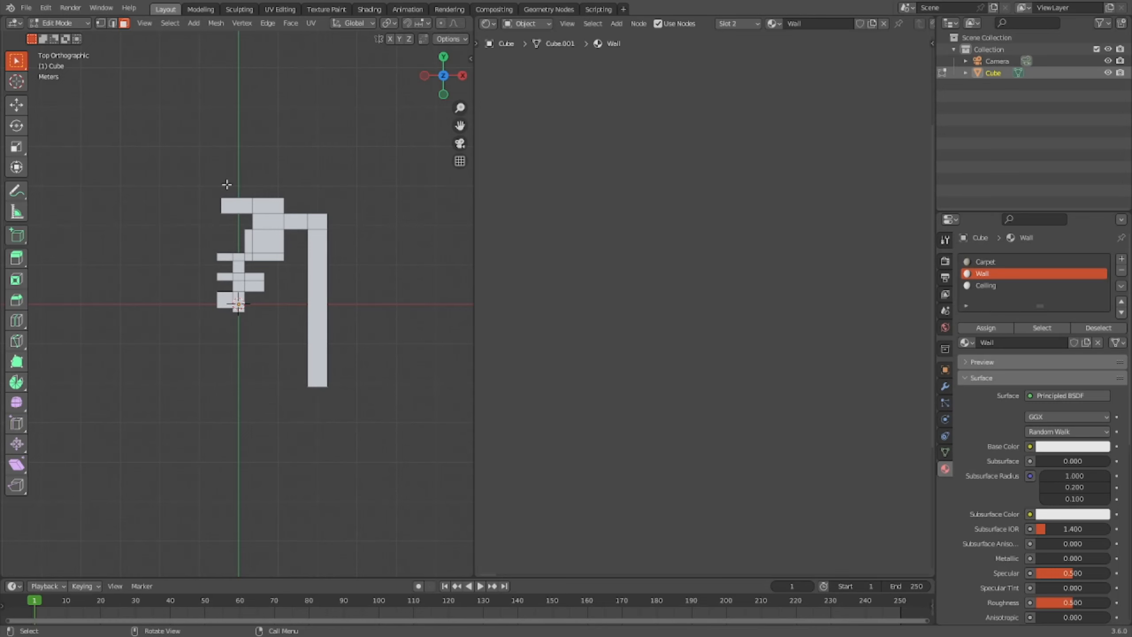
drag(132, 128, 444, 495)
scroll(281, 176, up, 5)
middle_drag(281, 176, 303, 285)
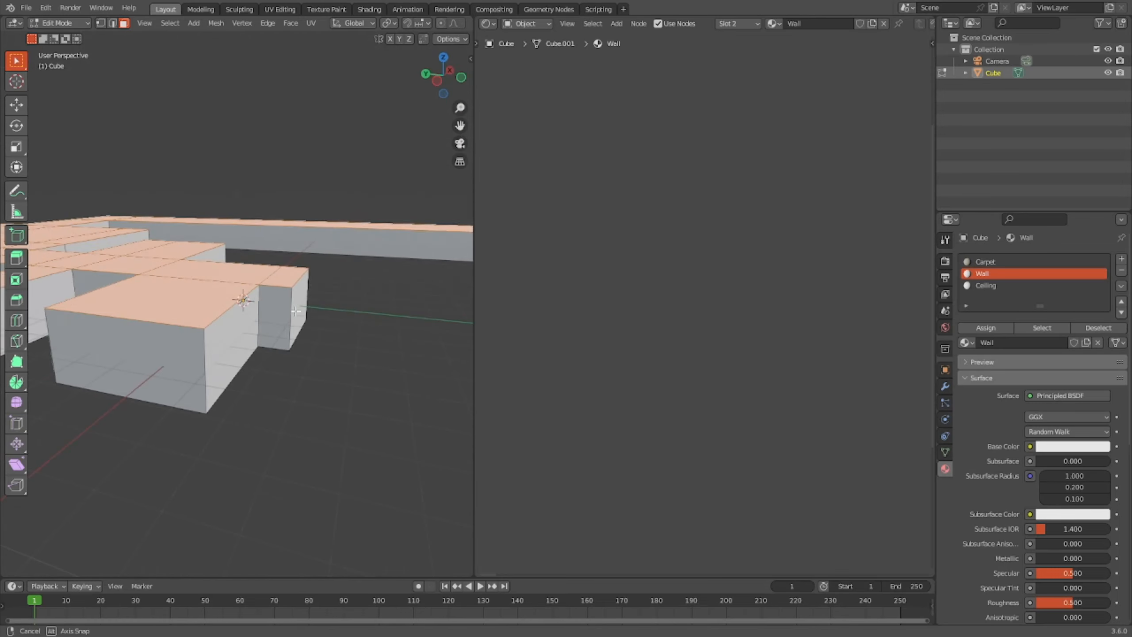
Step: Assign the Ceiling material to the selected faces, then return to Object Mode and look through the camera
click(988, 286)
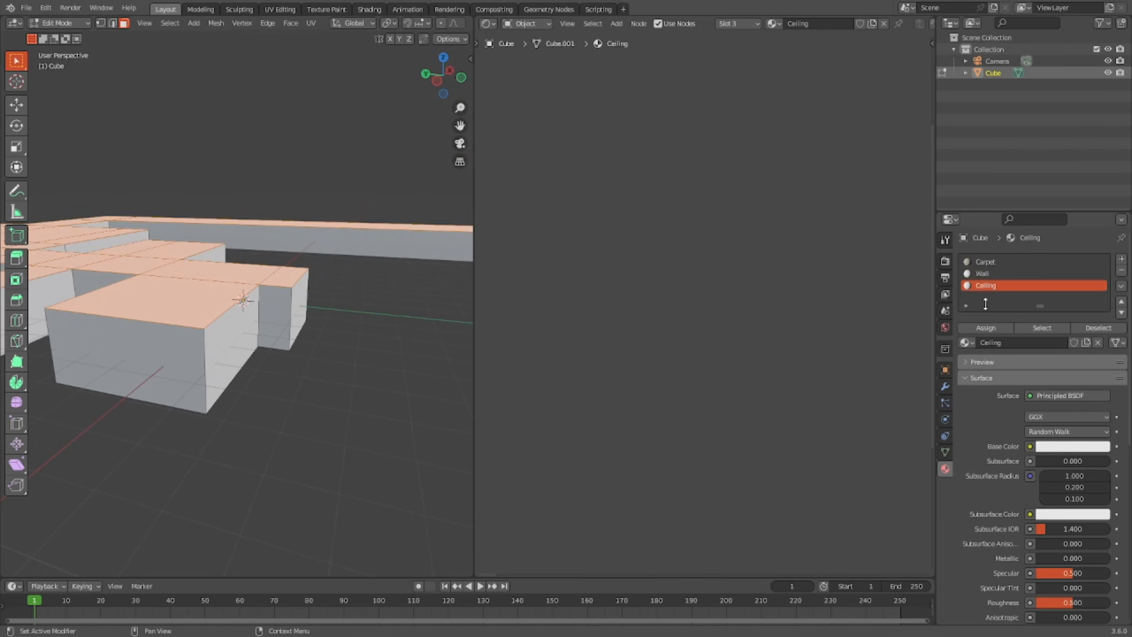
click(1007, 329)
key(Tab)
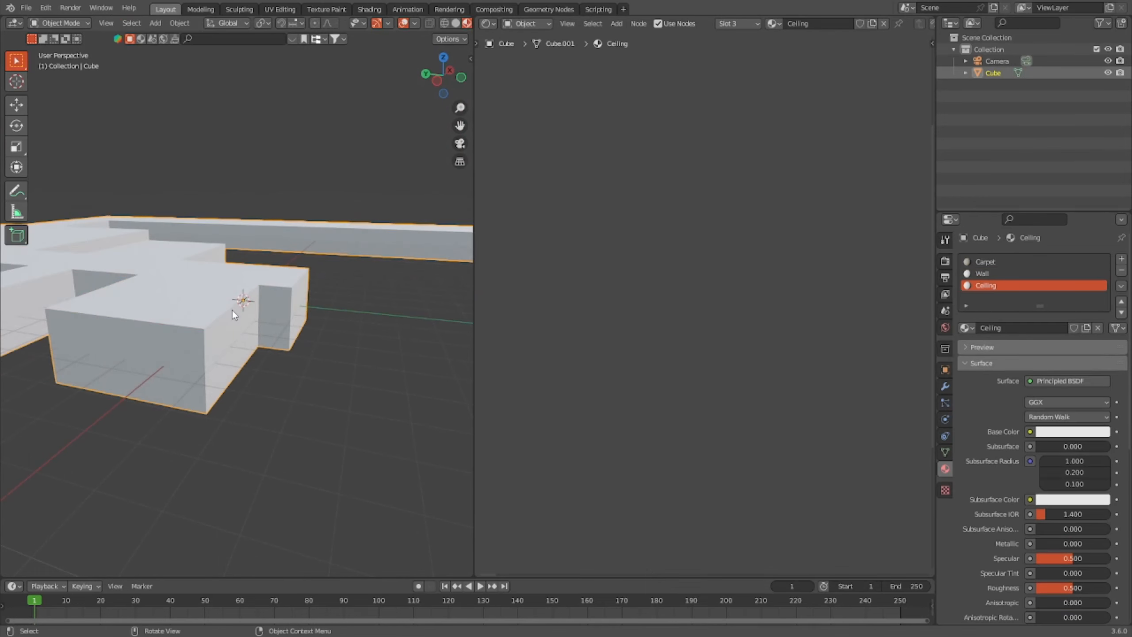
scroll(231, 309, up, 11)
click(460, 143)
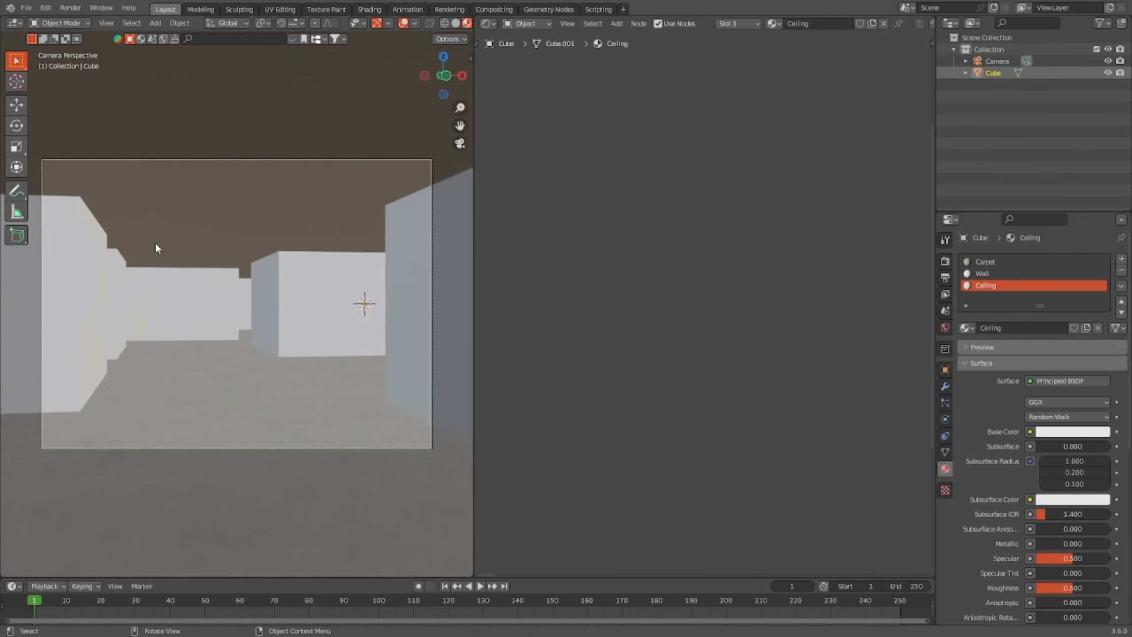
Step: Add all five uf2vbflaw_4K wallpaper maps to the Wall material's Principled BSDF with Principled Texture Setup
click(1005, 272)
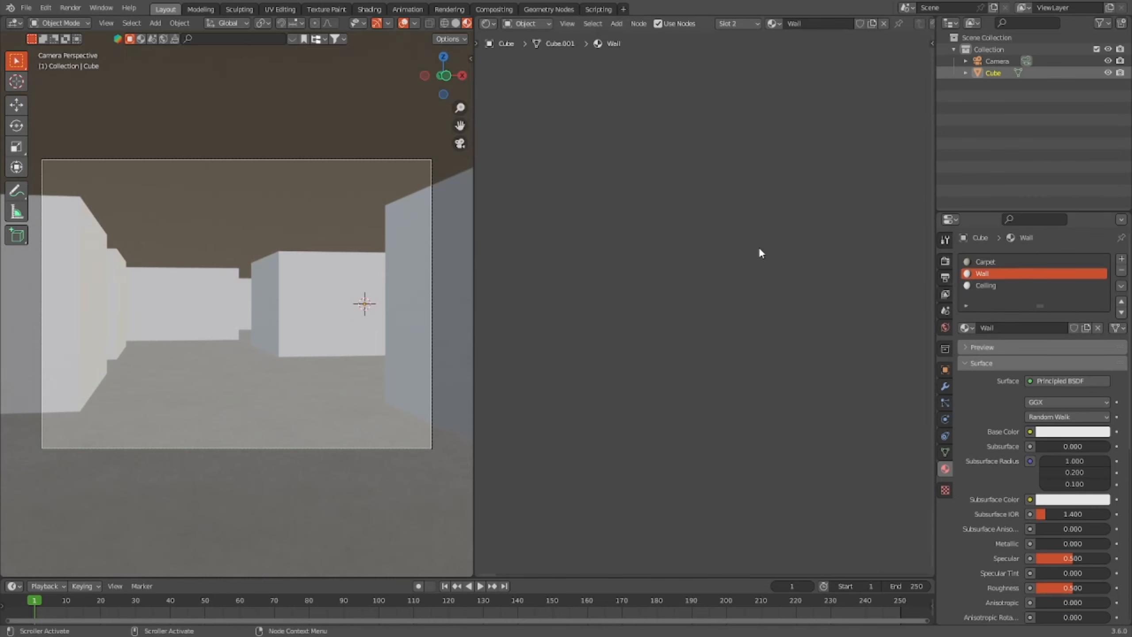
key(Home)
scroll(627, 165, up, 5)
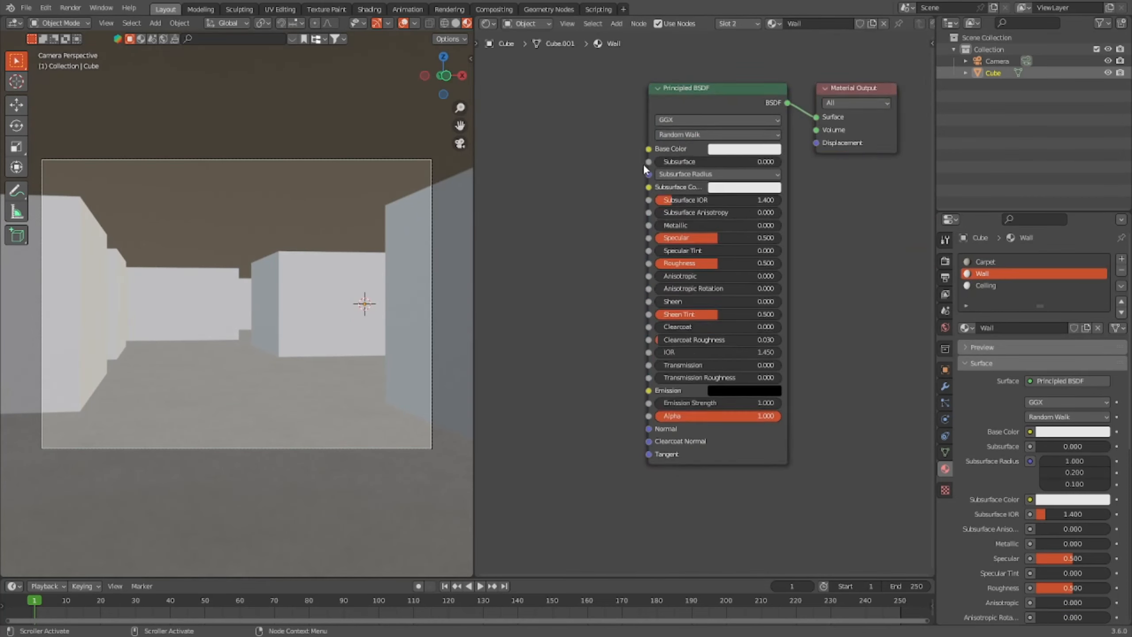
scroll(670, 234, up, 2)
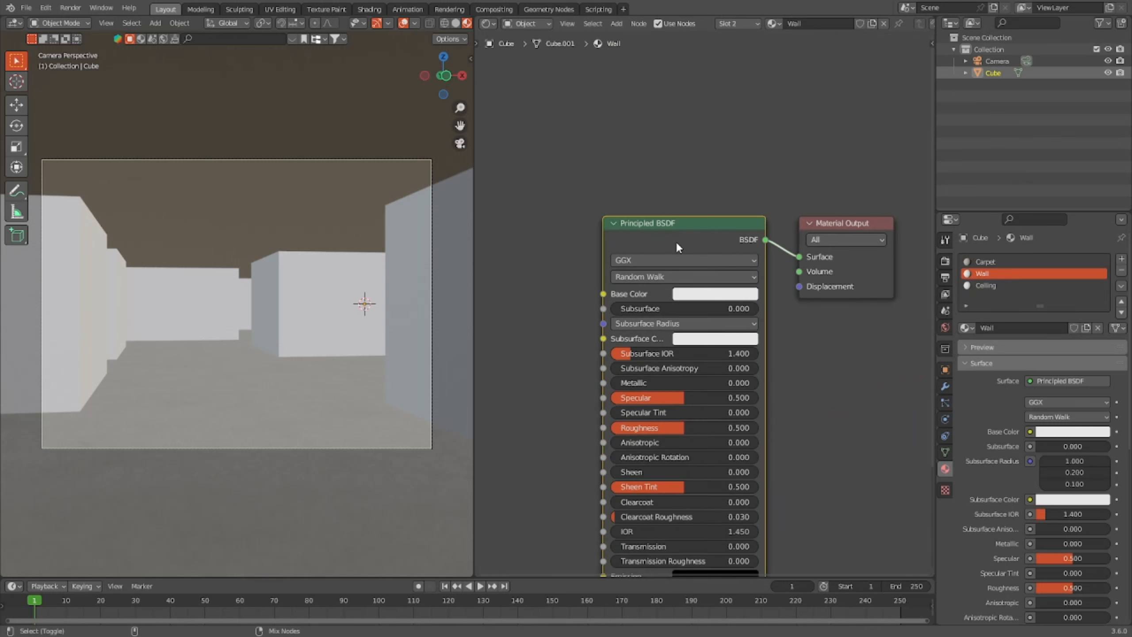
key(ctrl+shift+t)
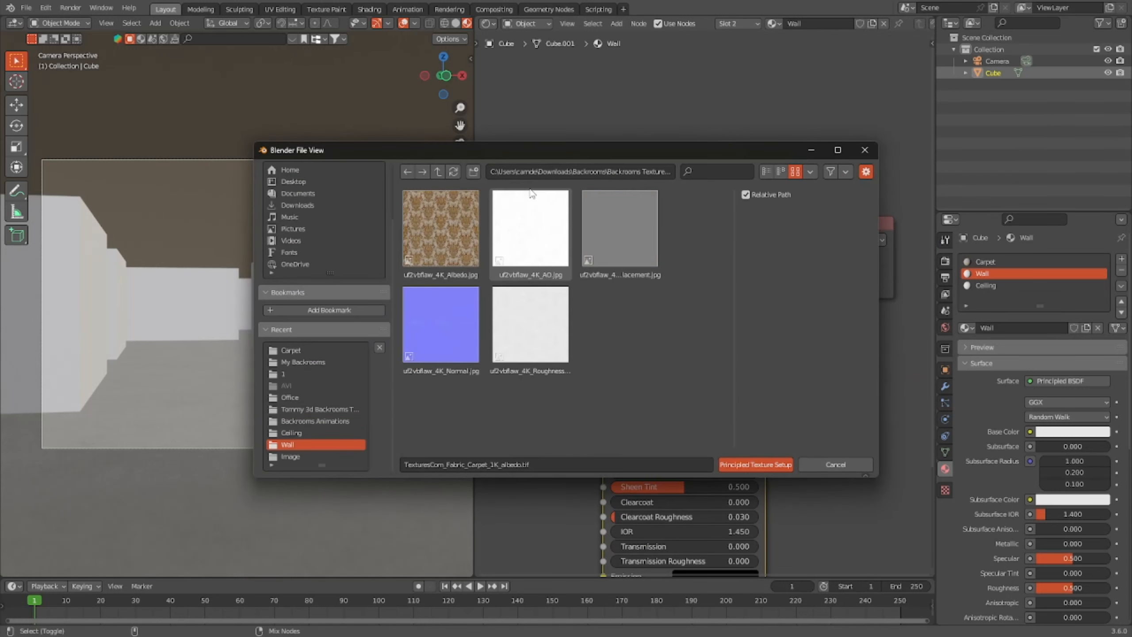
click(429, 232)
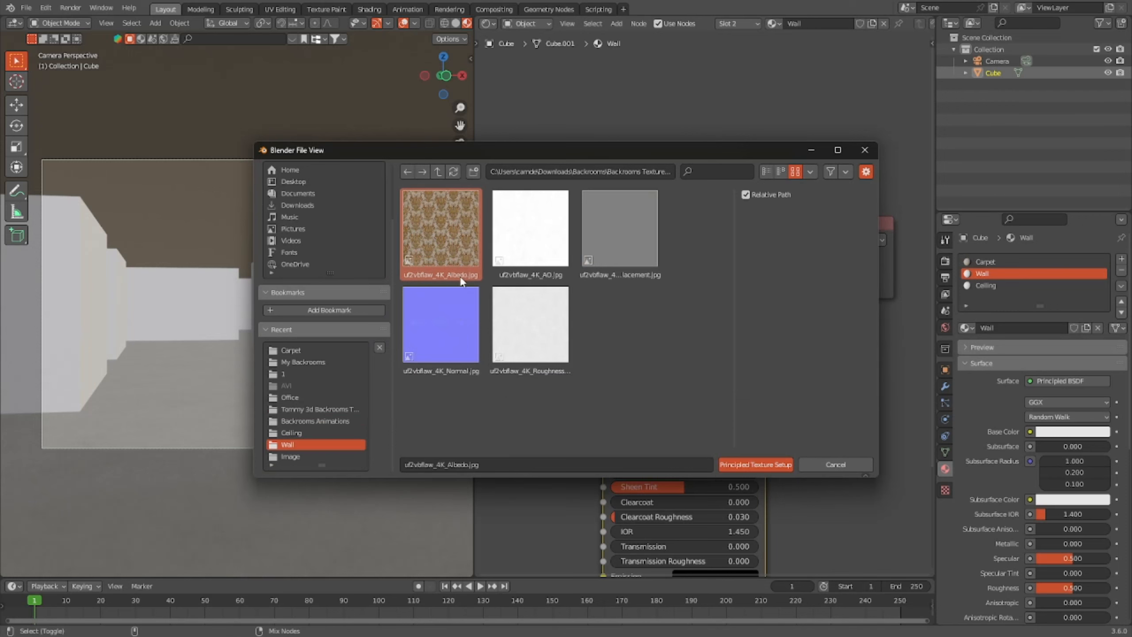
shift+click(557, 288)
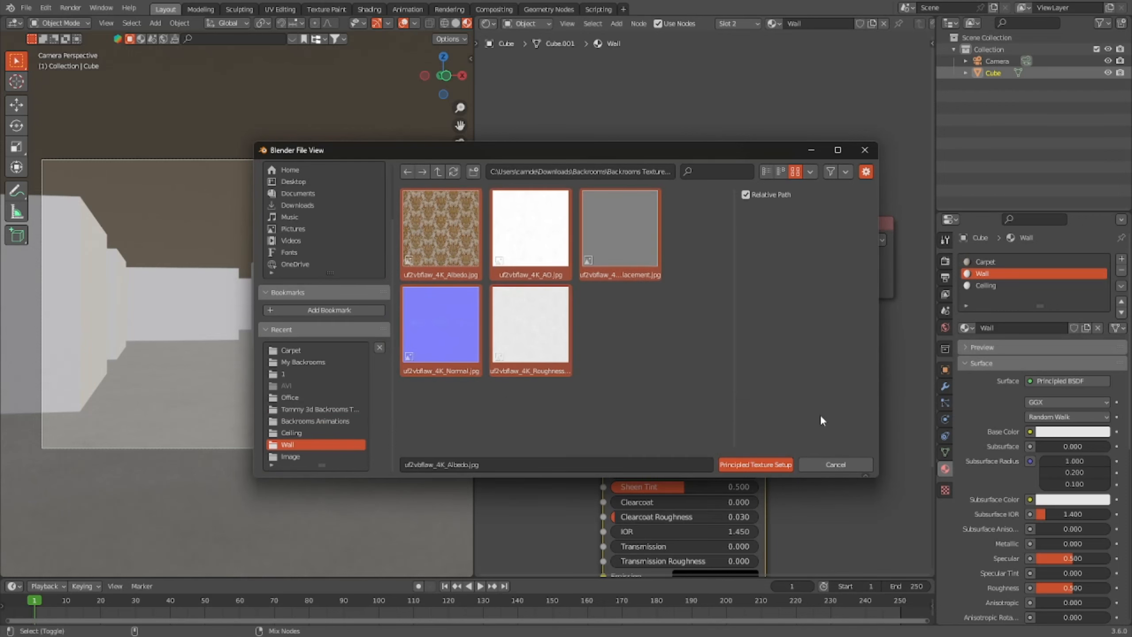
click(754, 464)
Step: Delete the displacement image texture and the Displacement node from the Wall material
key(Home)
scroll(778, 497, up, 5)
middle_drag(773, 469, 754, 308)
scroll(733, 451, up, 5)
middle_drag(732, 450, 787, 429)
click(788, 430)
click(504, 439)
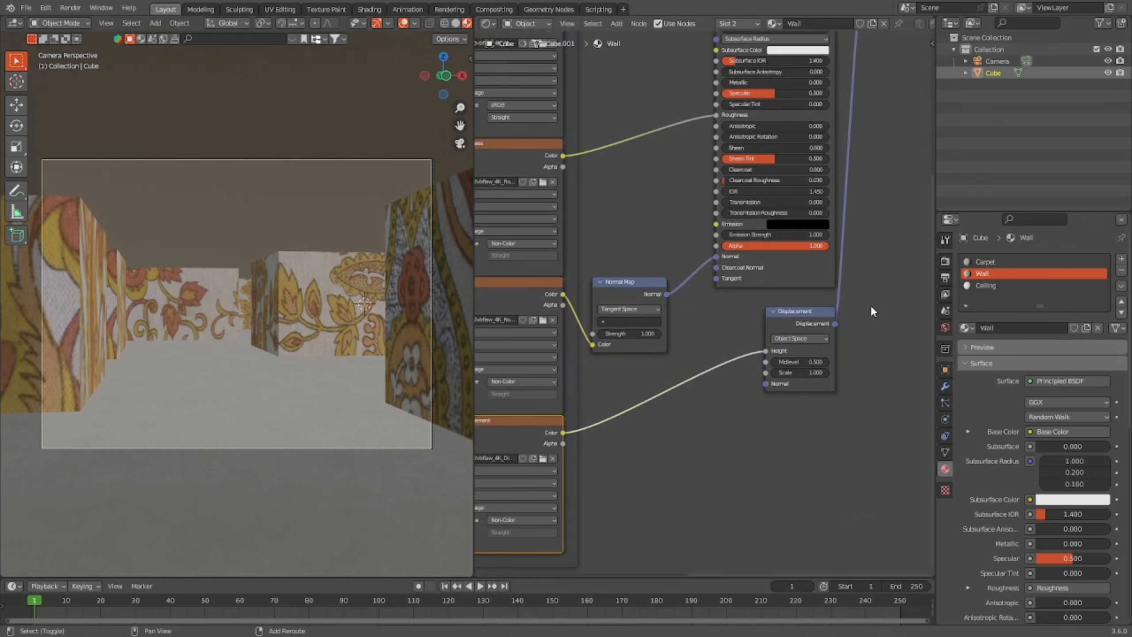
shift+click(814, 314)
right_click(815, 314)
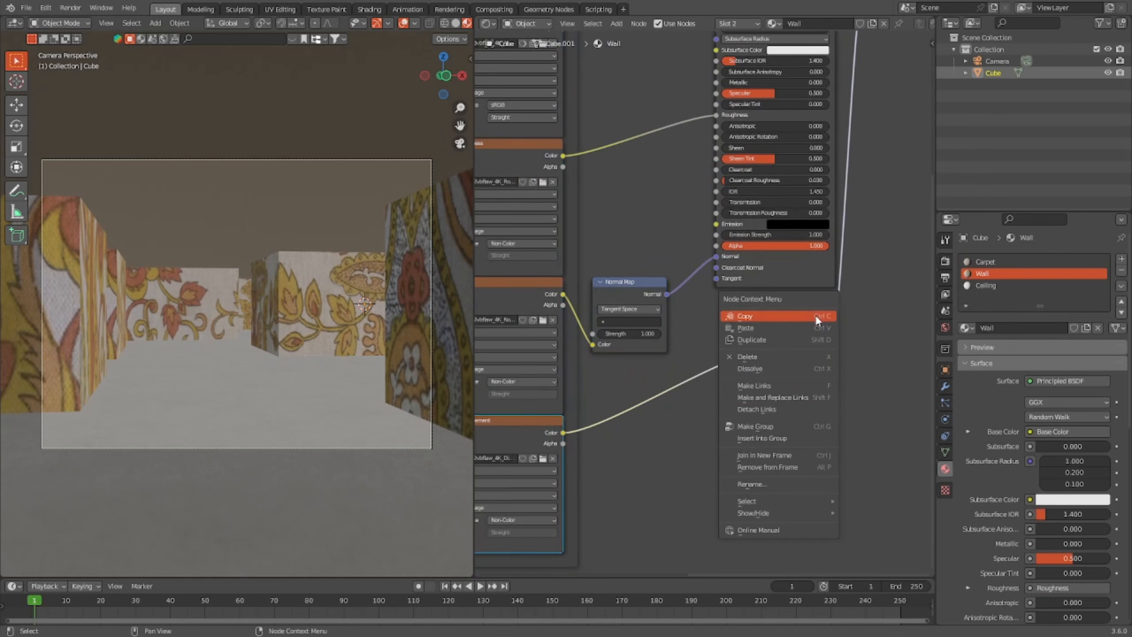
click(765, 353)
Step: Delete the unconnected Ambient Occlusion texture node above the Base Color texture in the Wall material
key(Home)
scroll(702, 341, down, 5)
middle_drag(698, 363, 745, 427)
scroll(746, 427, up, 5)
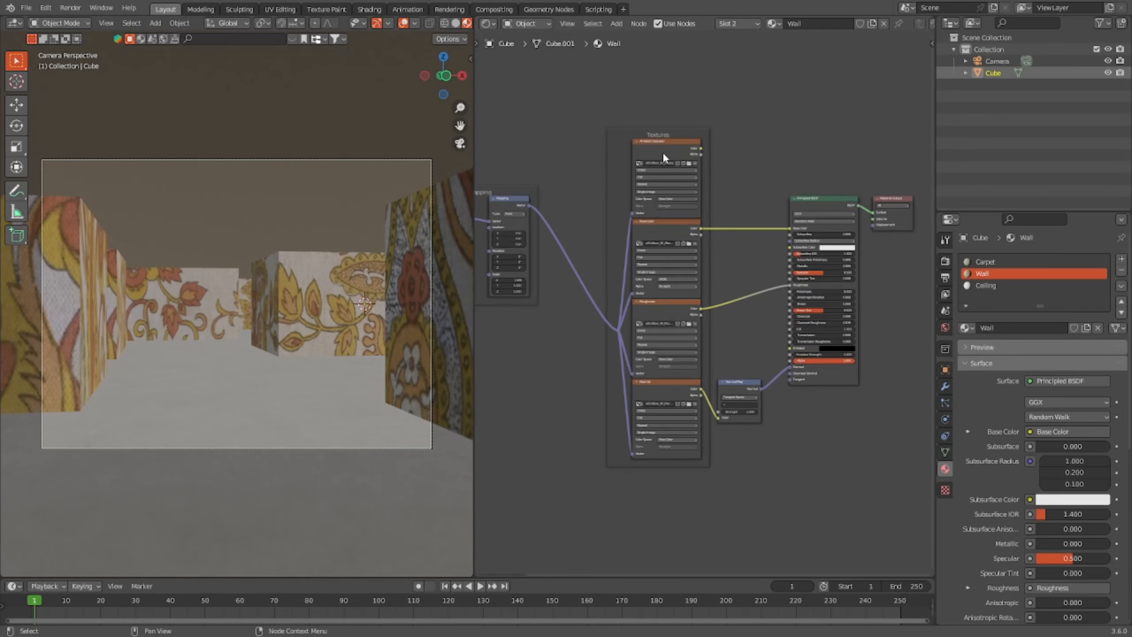
click(648, 159)
right_click(647, 159)
click(648, 159)
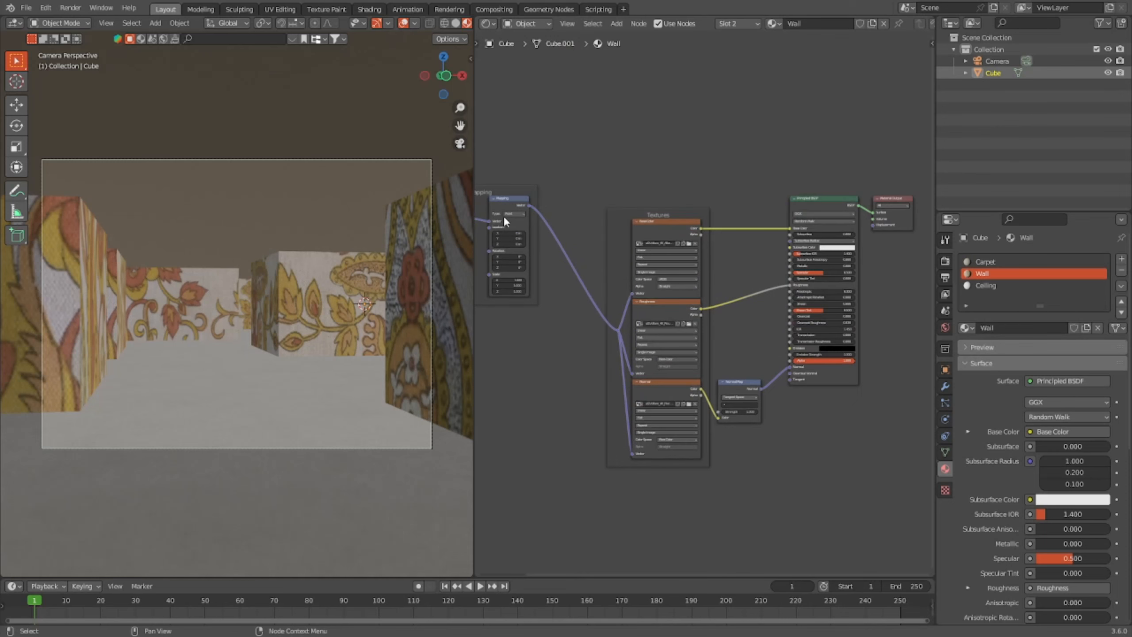
Step: Move the Mapping frame closer to the wall textures and set the mapping scale to 50 on X, Y and Z
drag(499, 187, 557, 275)
scroll(679, 378, up, 3)
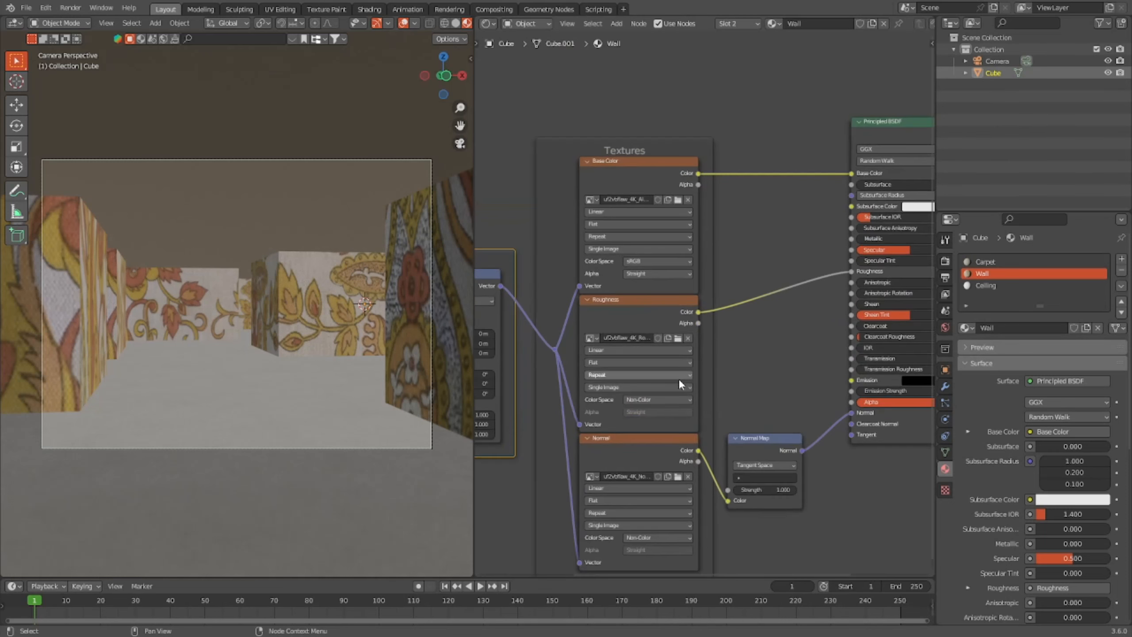
scroll(221, 294, up, 8)
scroll(218, 294, down, 8)
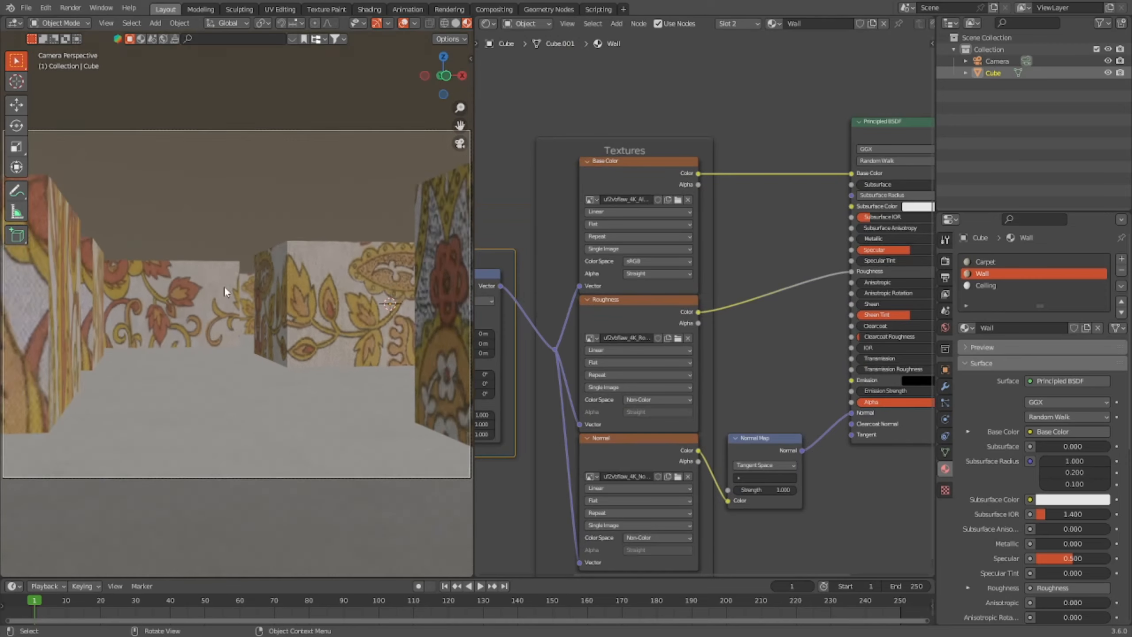
middle_drag(558, 384, 695, 330)
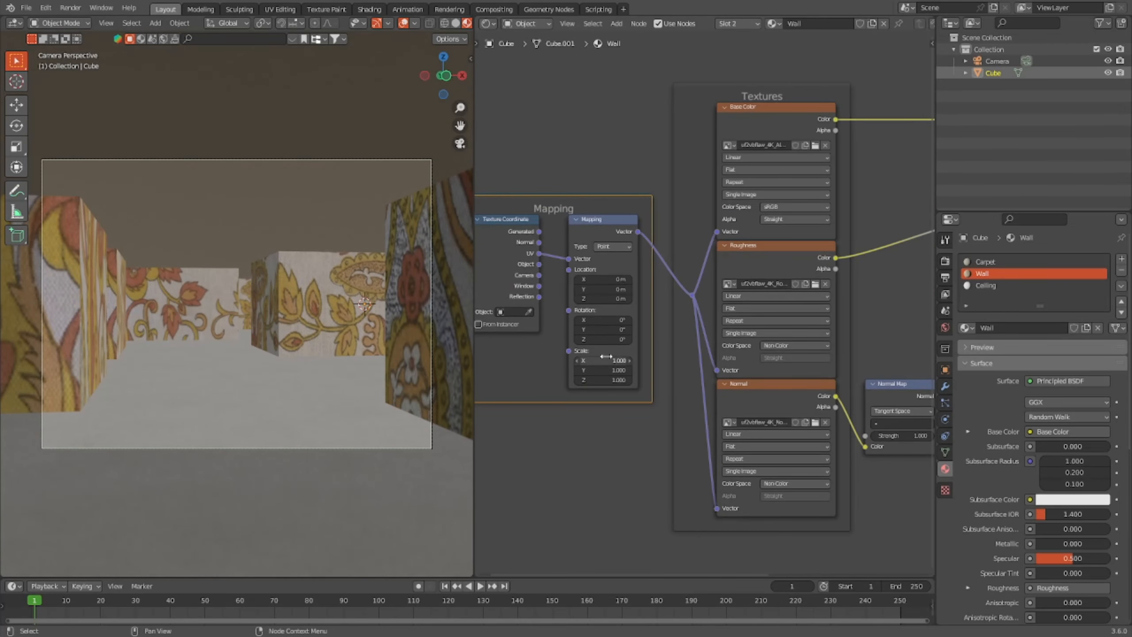
mouse_move(603, 359)
mouse_down()
mouse_move(633, 379)
mouse_move(776, 380)
mouse_move(607, 357)
mouse_up()
drag(602, 361, 620, 380)
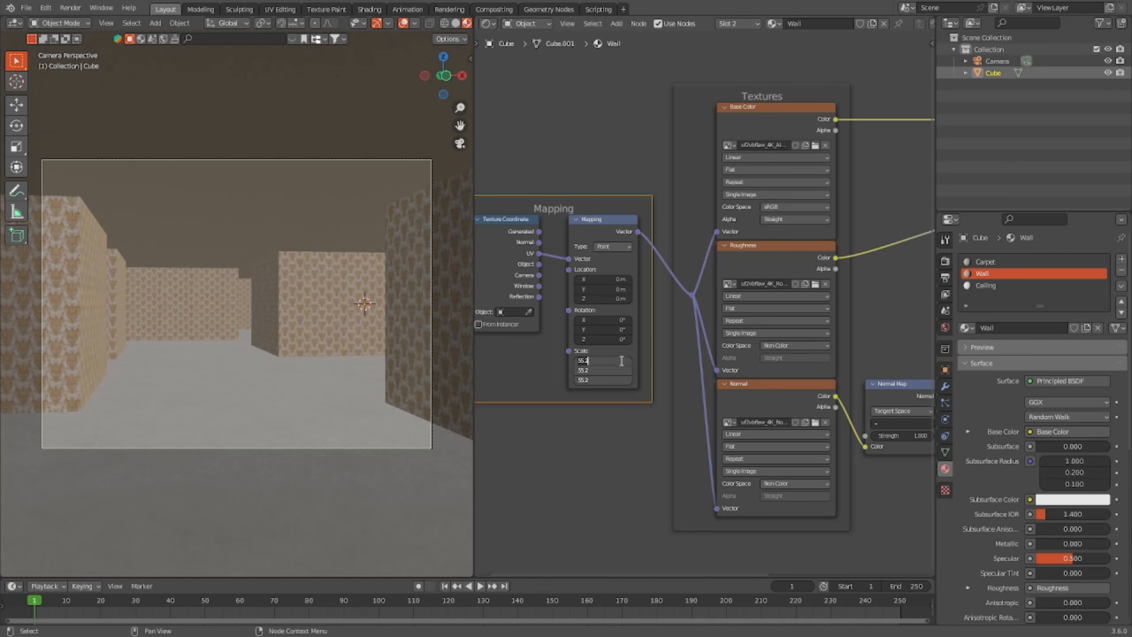
text(50)
key(Return)
middle_drag(192, 254, 408, 284)
key(KP_0)
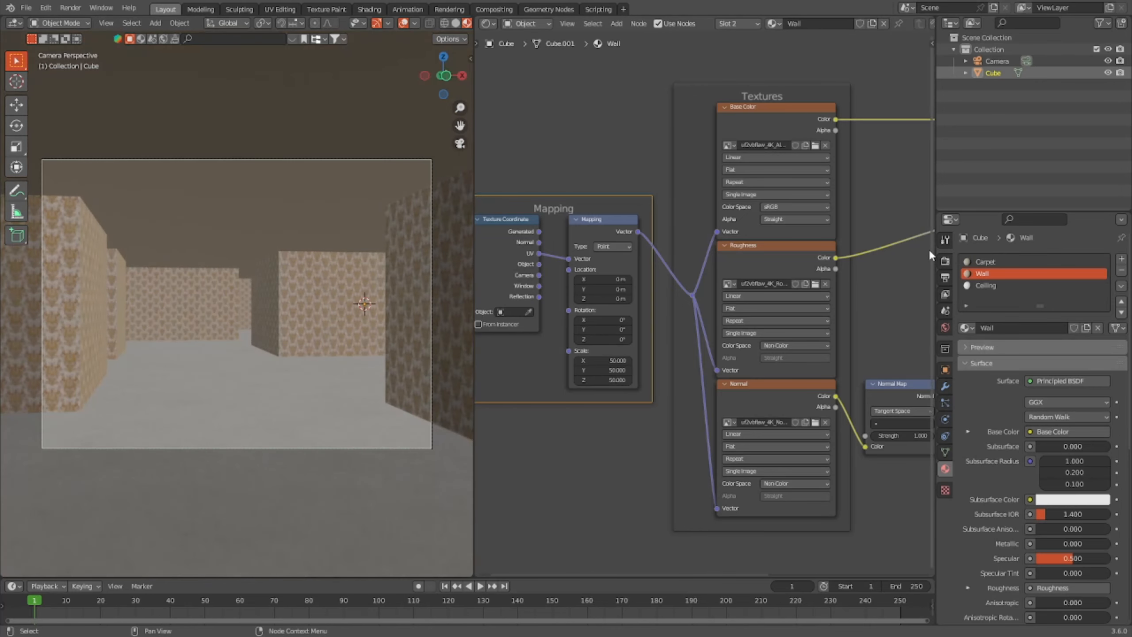
Step: Move the mapping, texture and Normal Map nodes away from the Principled BSDF to make room between them
scroll(815, 218, down, 13)
scroll(620, 205, up, 5)
drag(548, 165, 804, 454)
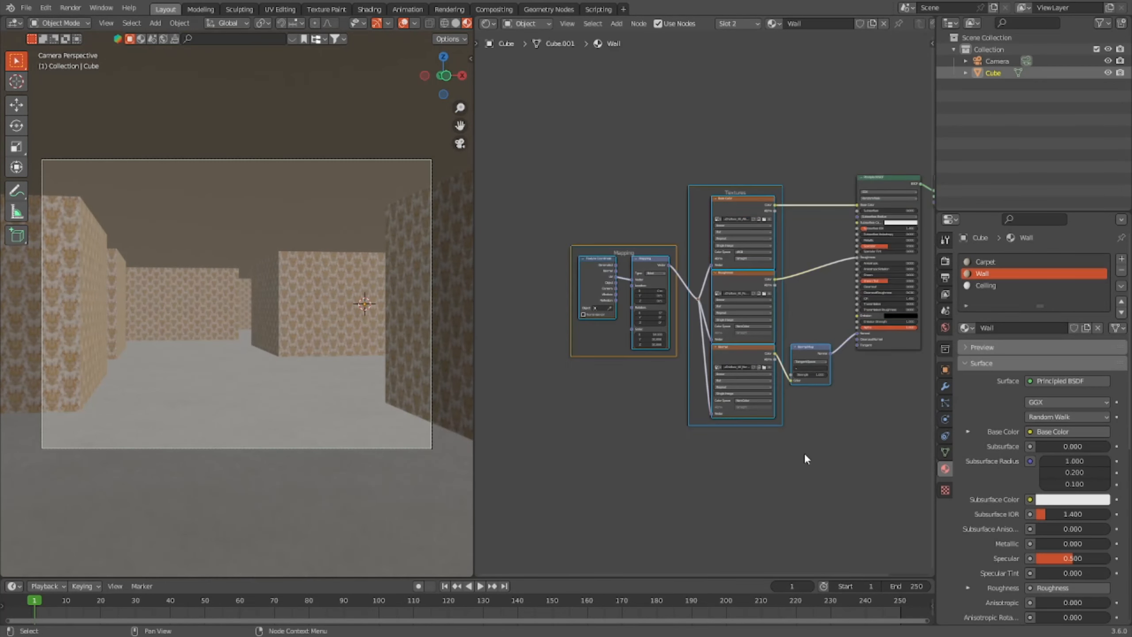
drag(807, 348, 785, 328)
key(shift+a)
click(802, 195)
text(color)
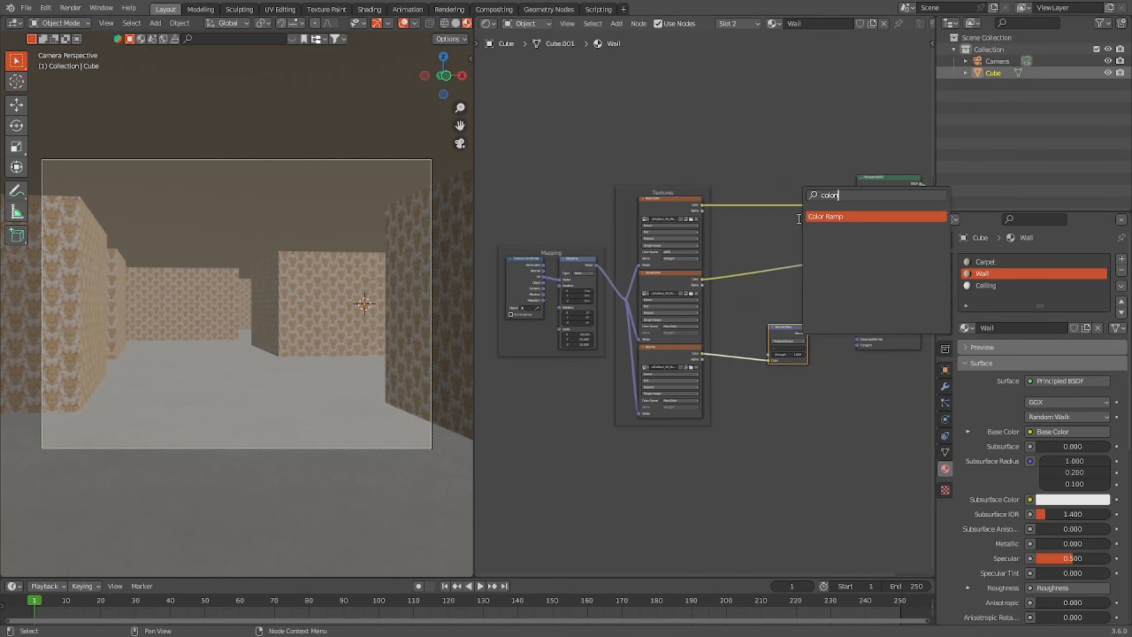
key(Escape)
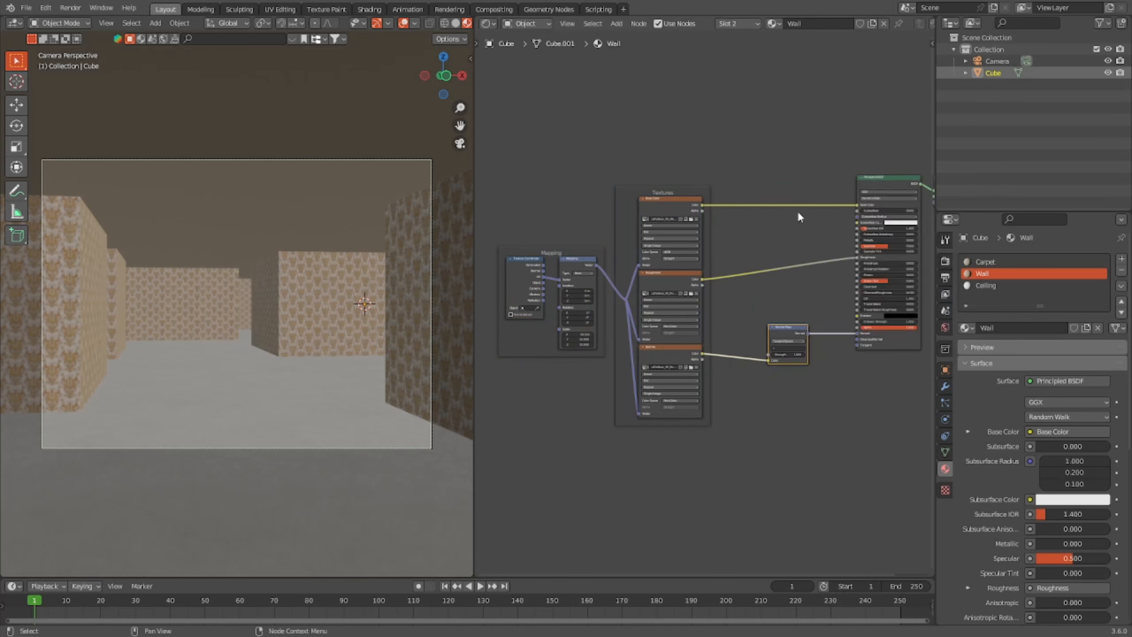
Step: Insert a Color Ramp node between the wall's Base Color texture and the Principled BSDF's Base Color input
key(shift+a)
text(color)
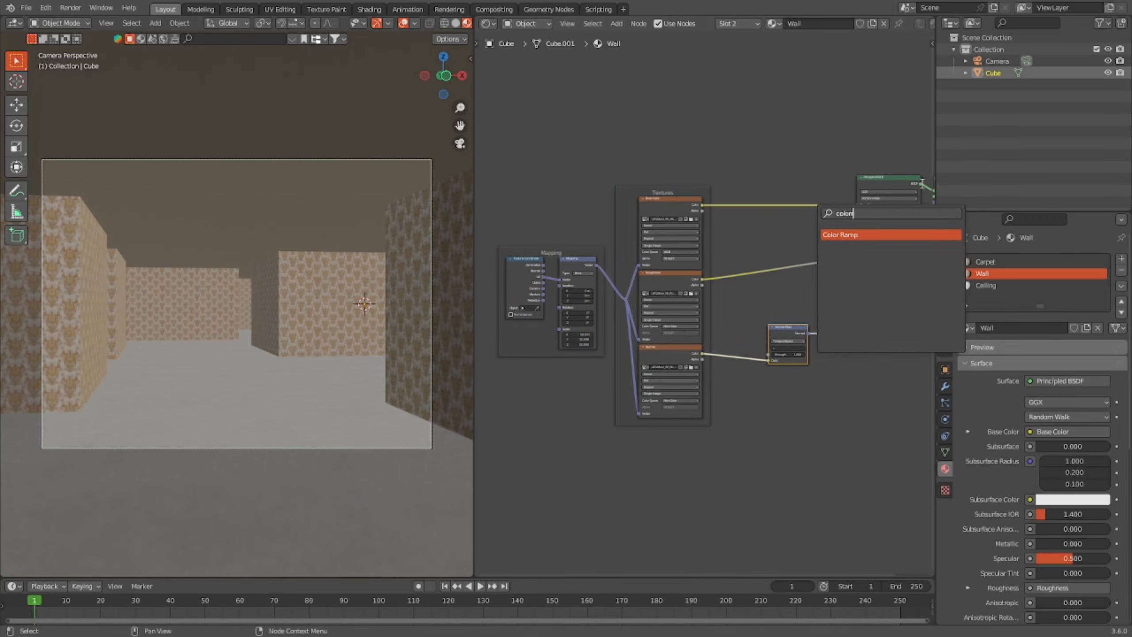
key(Return)
click(781, 218)
Step: Set the HSV value of the Color Ramp's black stop to 0.5
scroll(781, 214, up, 6)
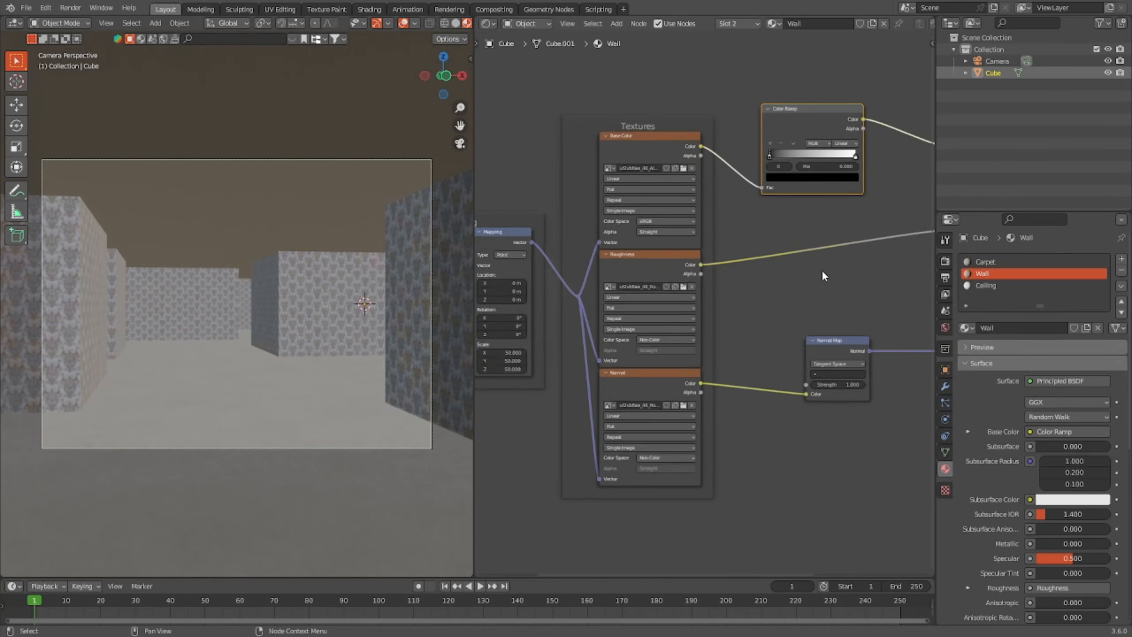
middle_drag(822, 270, 655, 441)
scroll(623, 441, up, 6)
scroll(275, 373, up, 14)
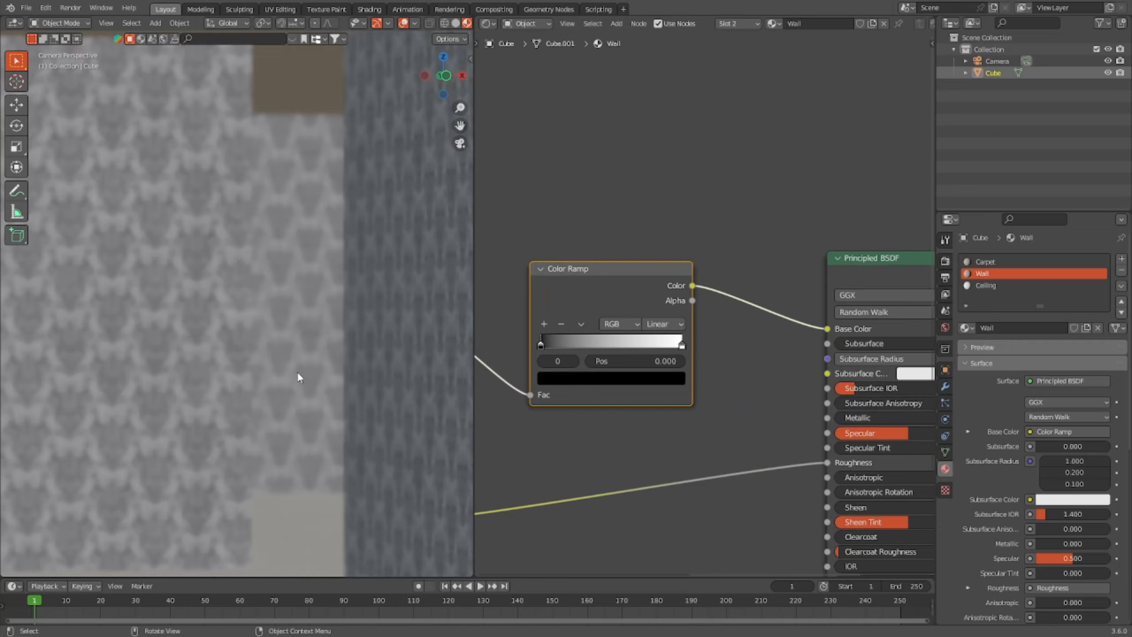
scroll(307, 374, down, 14)
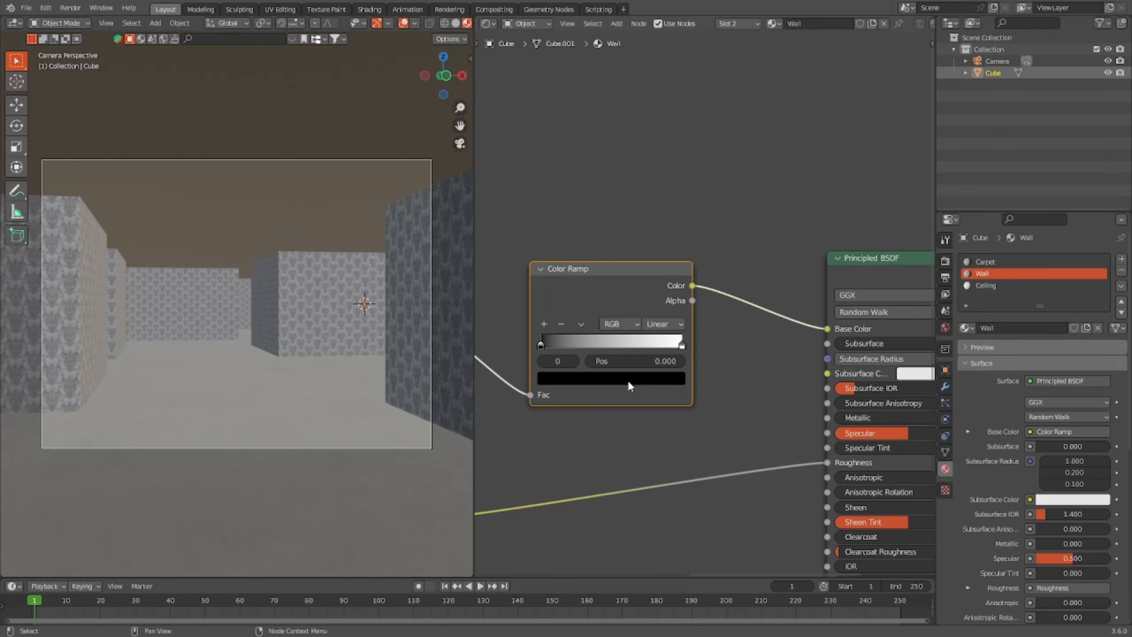
click(629, 382)
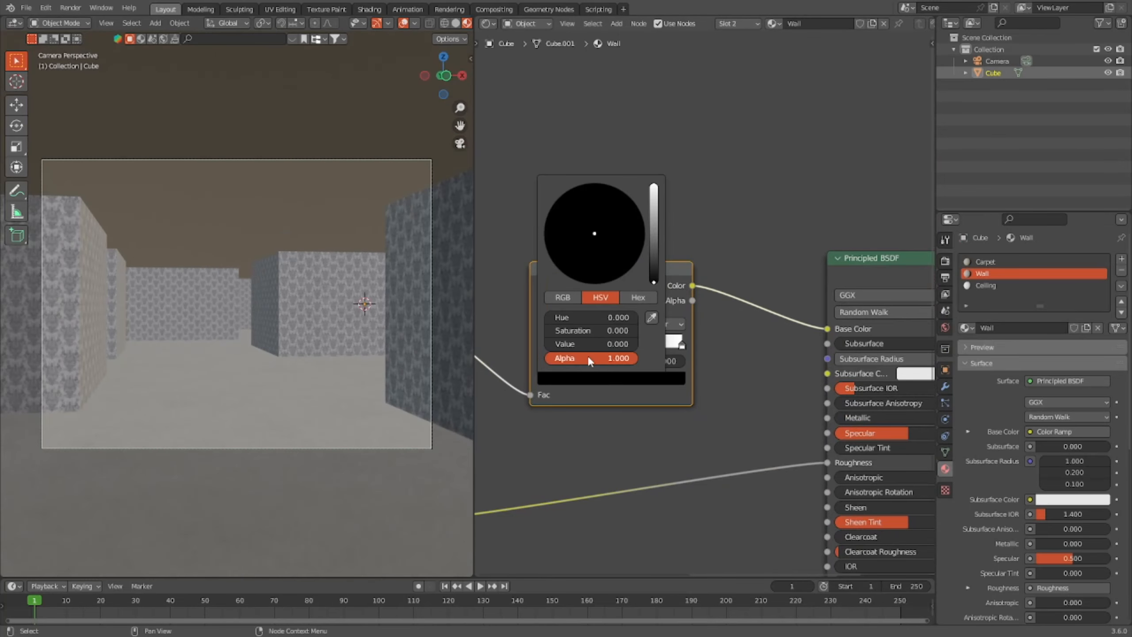
drag(542, 344, 462, 365)
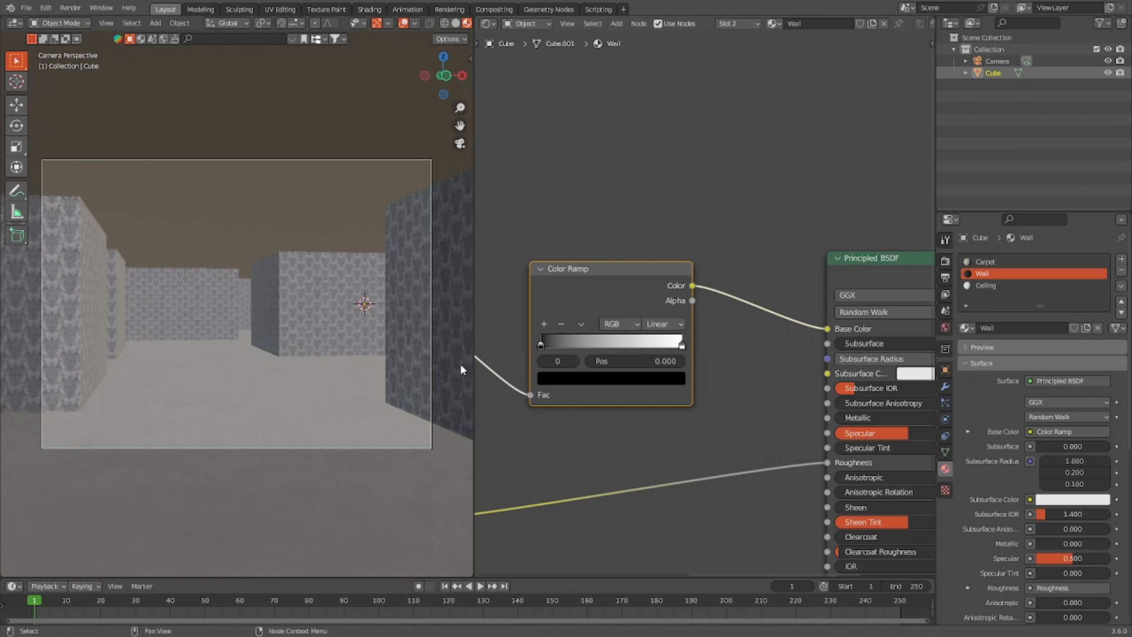
click(586, 379)
mouse_move(598, 343)
mouse_down()
mouse_move(624, 344)
mouse_move(587, 344)
mouse_up()
click(588, 344)
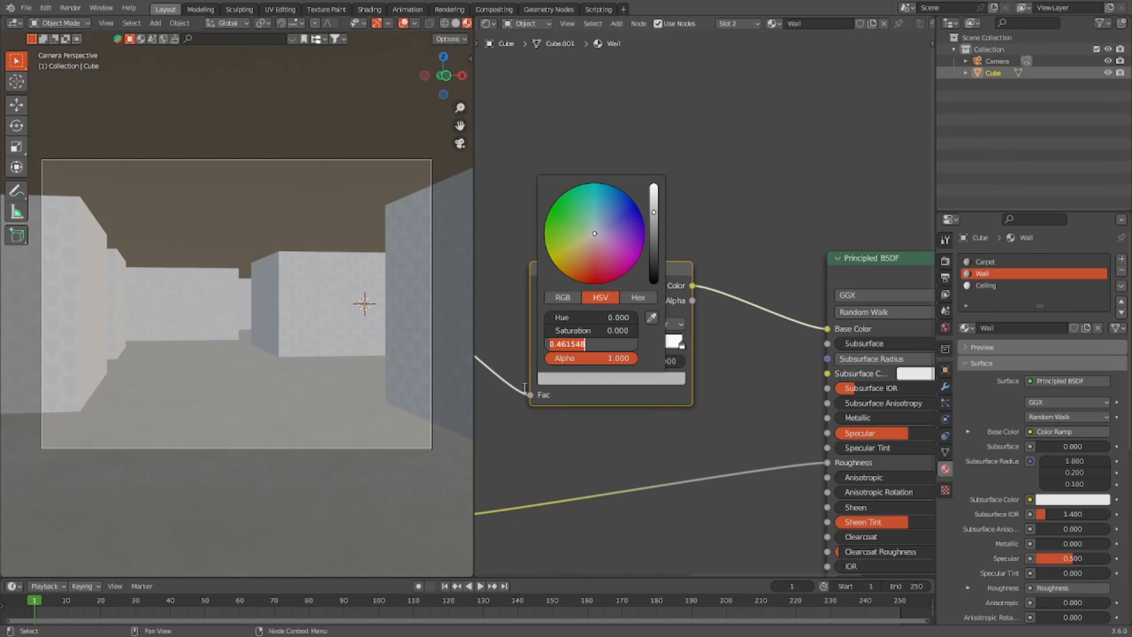
text(.5)
key(Return)
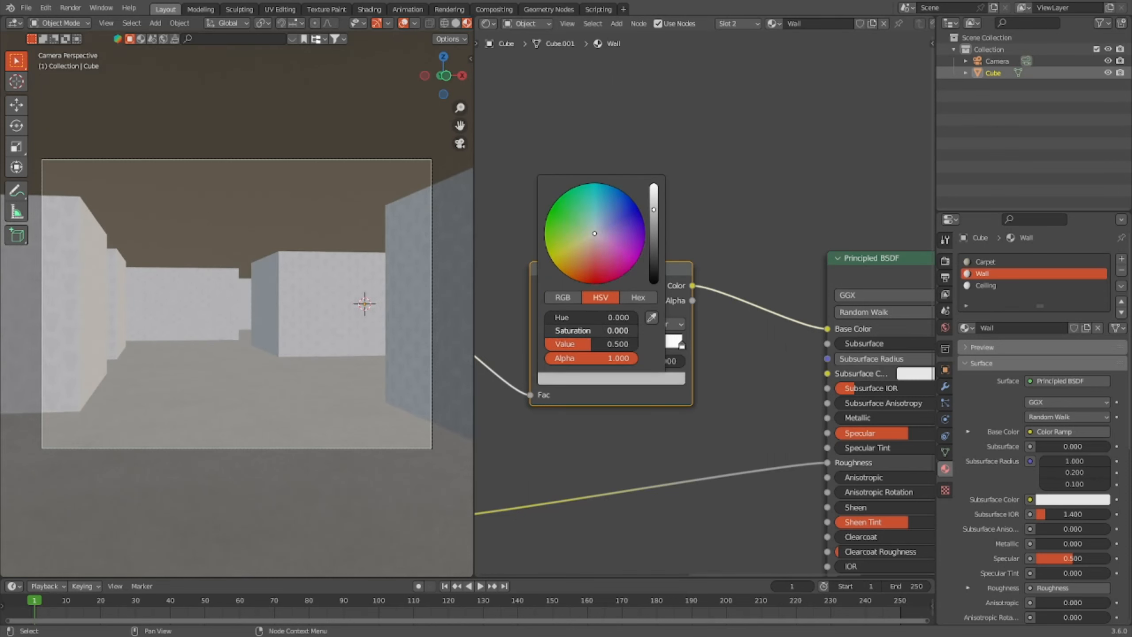
Step: Set the saturation of the Color Ramp's first stop to 0.4
drag(571, 330, 593, 330)
click(592, 330)
text(.4)
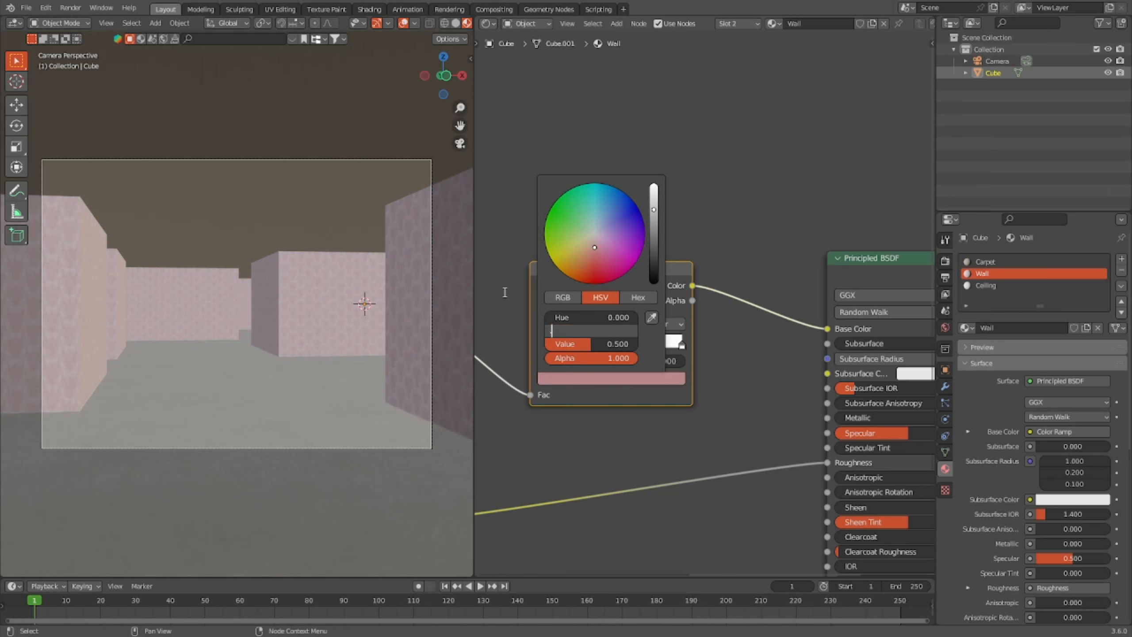
key(Return)
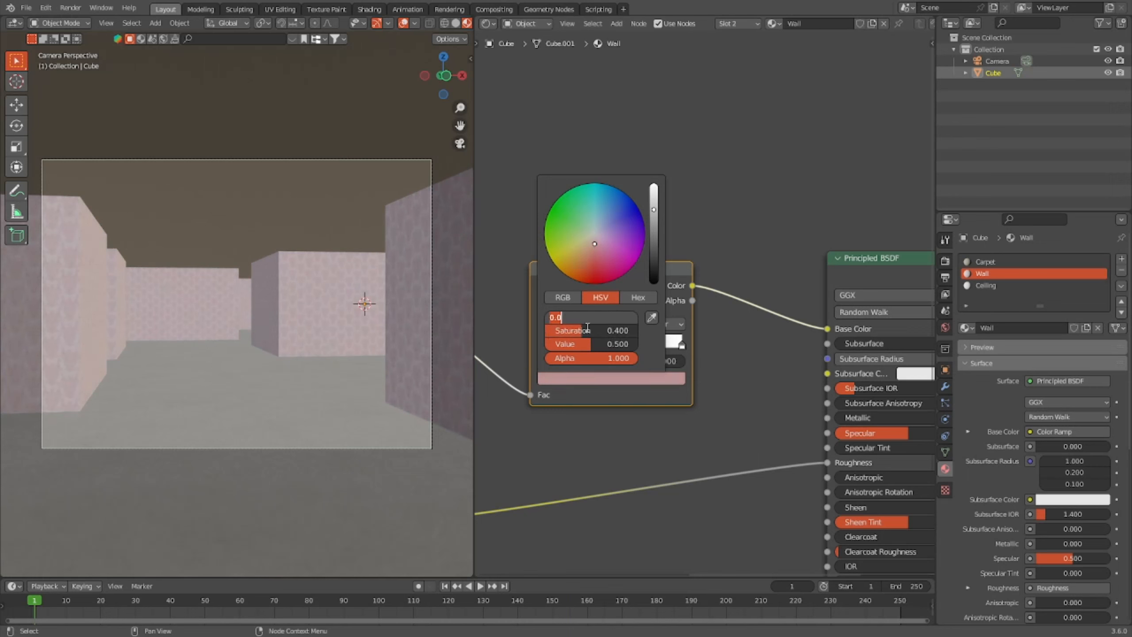
Step: Set the Color Ramp's first stop to a hue of 0.1 and the white second stop to a saturation of 0.5
text(.1)
key(Return)
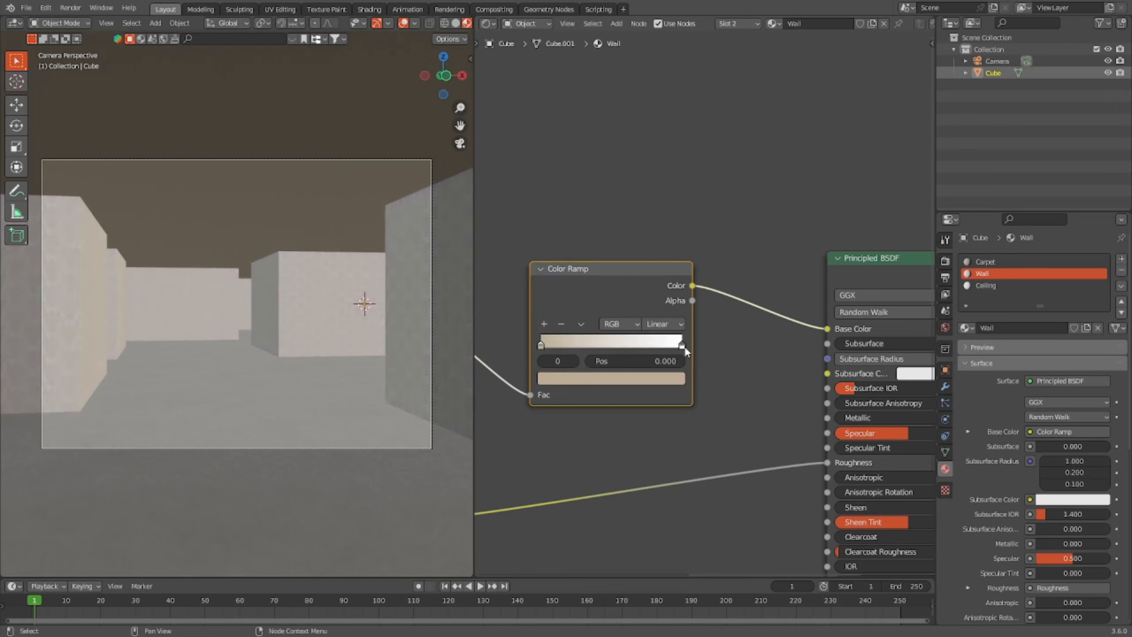
click(683, 346)
click(640, 379)
click(603, 332)
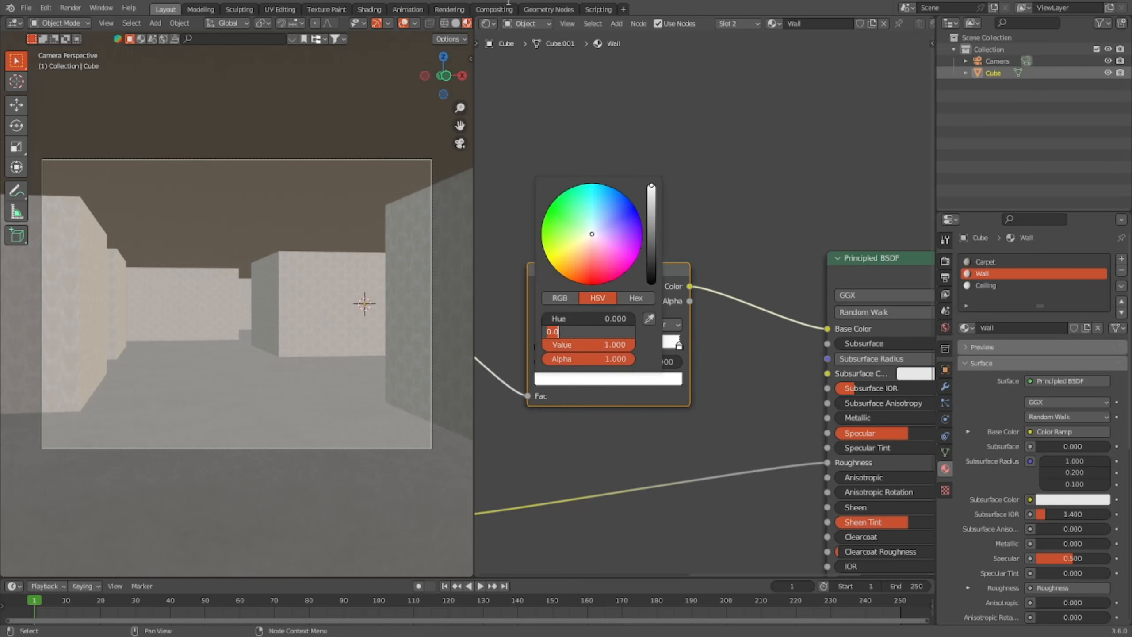
text(.5)
key(Return)
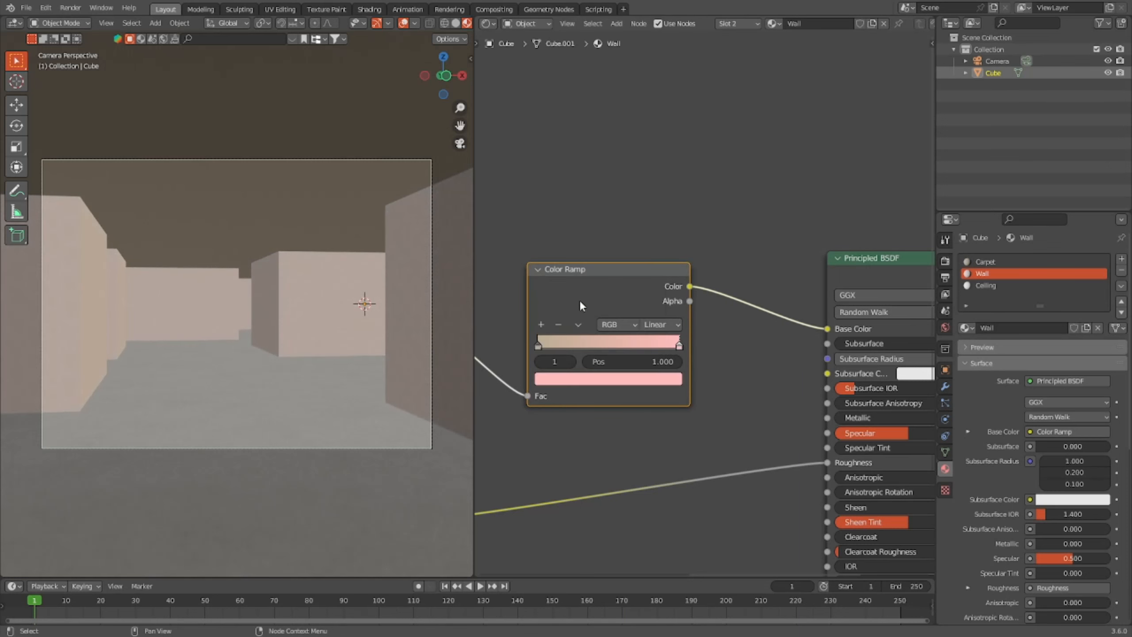
Step: Set the Color Ramp's second stop to a saturation of 0.4 and a hue of 0.1
click(628, 379)
click(589, 332)
key(BackSpace)
text(.5)
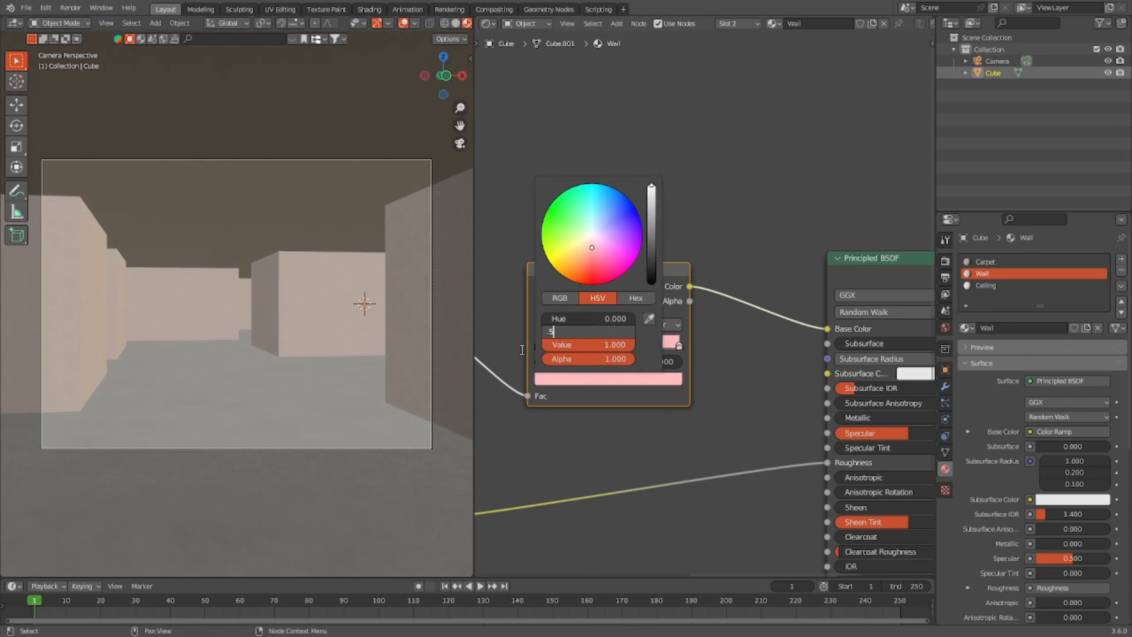
key(BackSpace)
text(4)
key(Return)
click(602, 333)
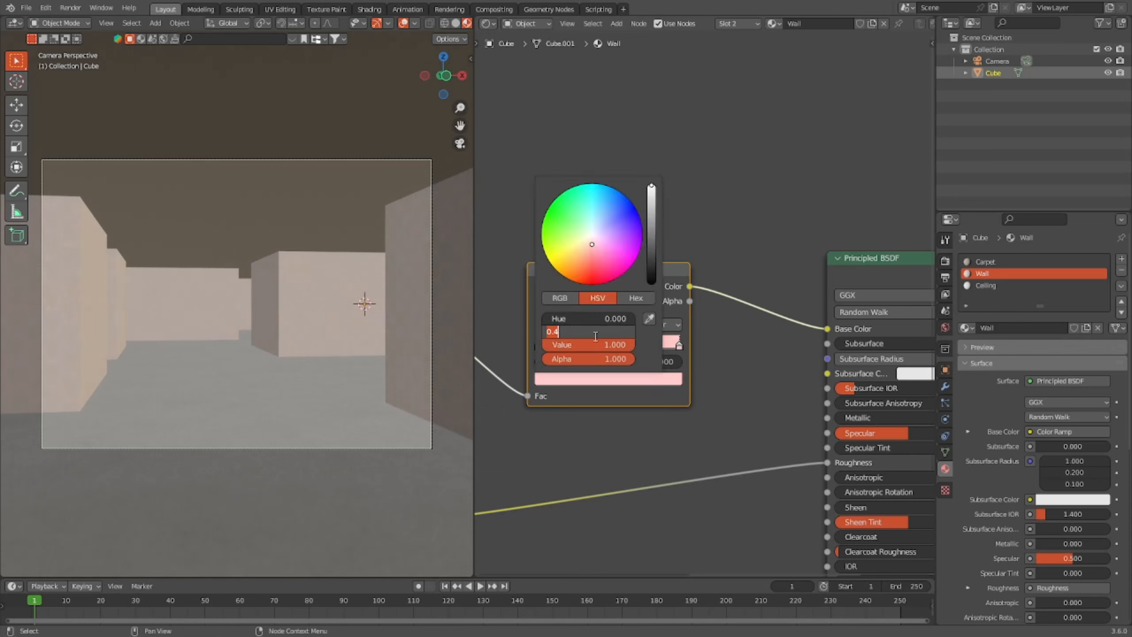
text(.1)
key(Return)
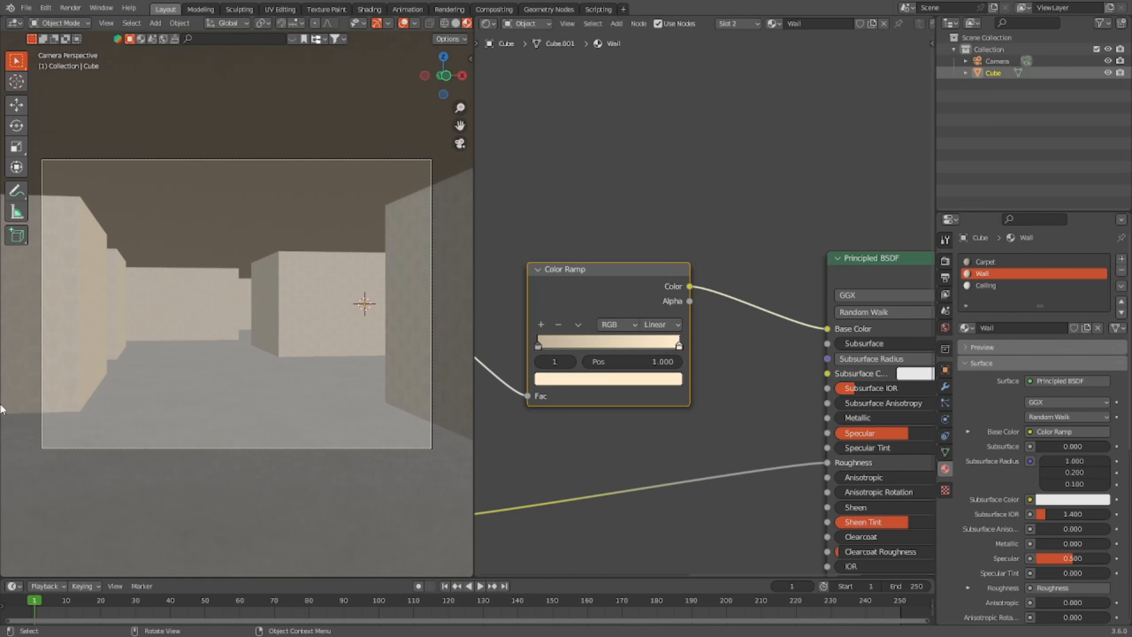
Step: Adjust the HSV value of the Color Ramp's first stop to refine the wallpaper's darker tone
scroll(166, 370, down, 2)
scroll(239, 367, up, 1)
scroll(243, 360, up, 4)
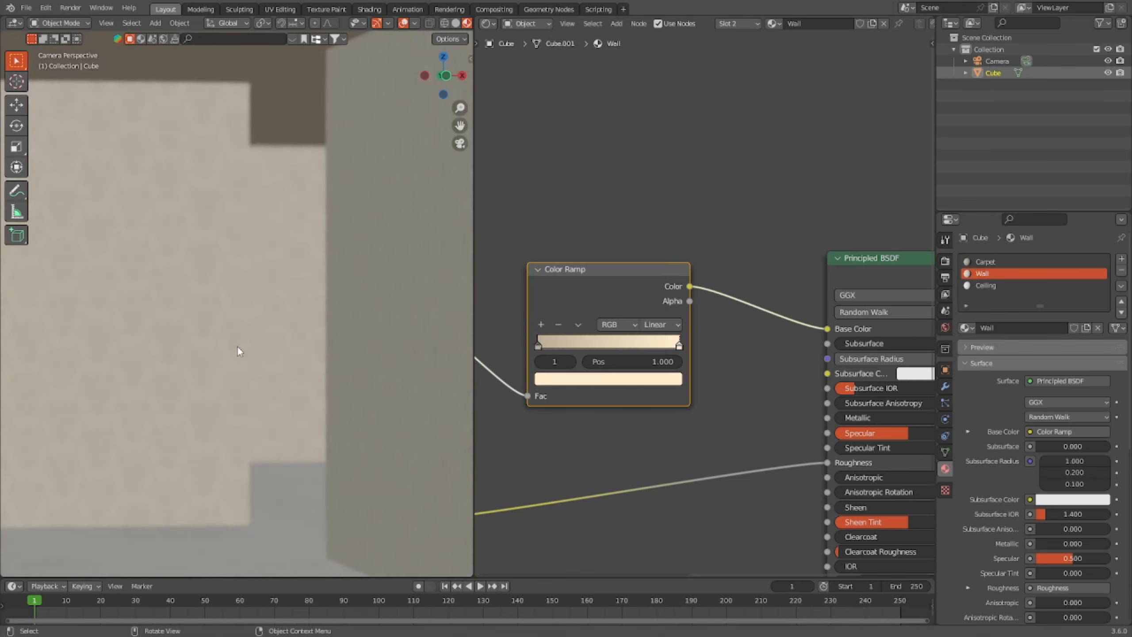
scroll(237, 346, down, 3)
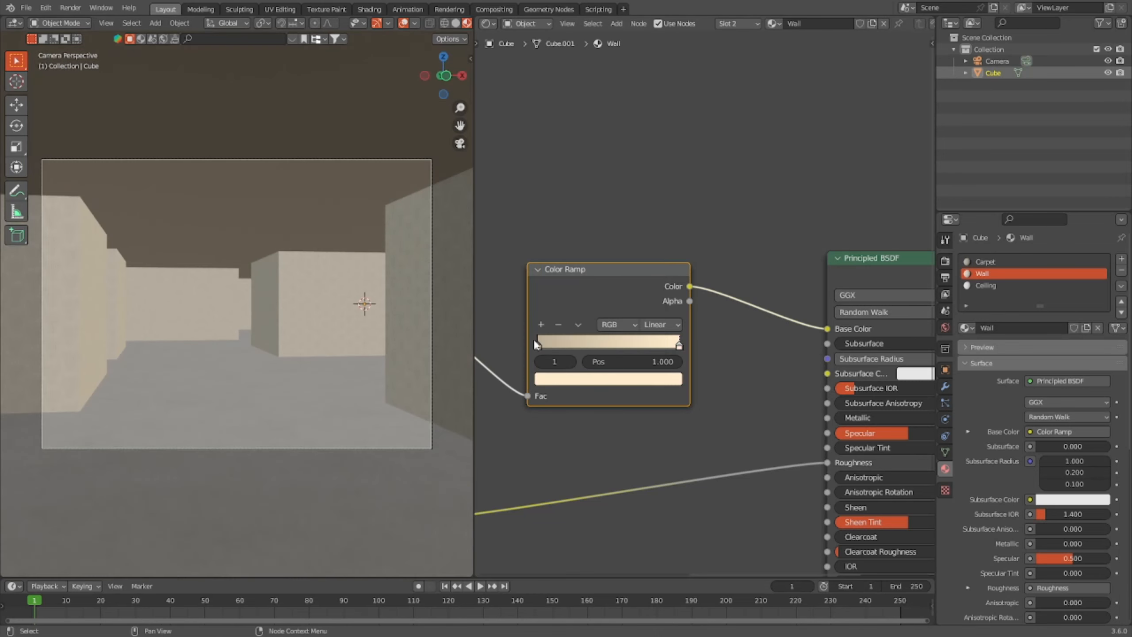
click(537, 341)
click(584, 385)
click(540, 344)
text(0.5)
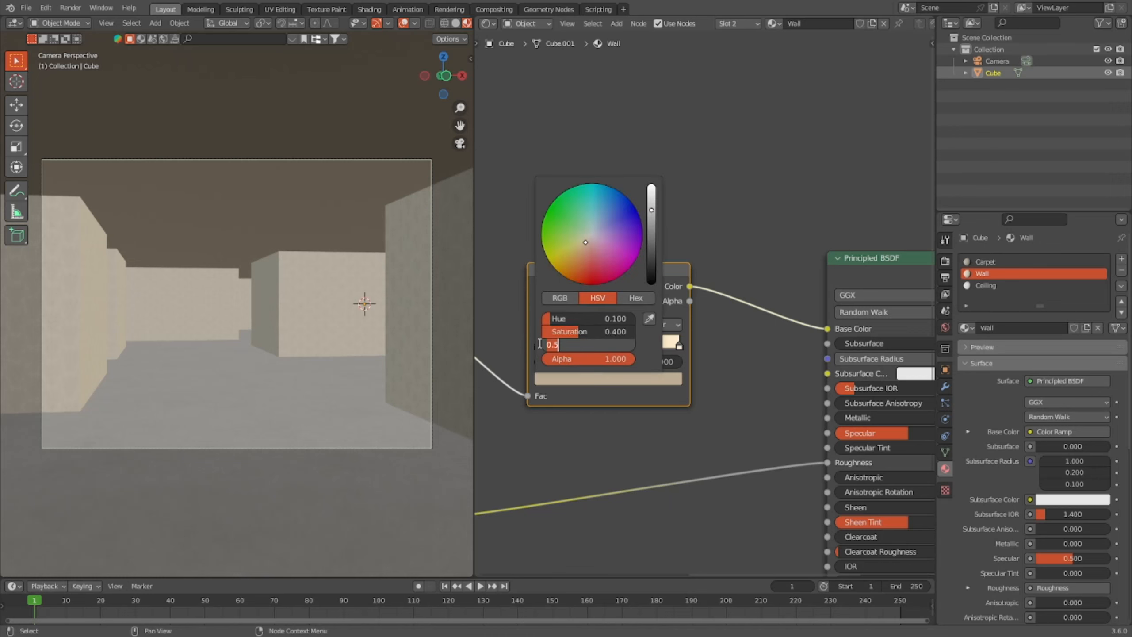
key(Return)
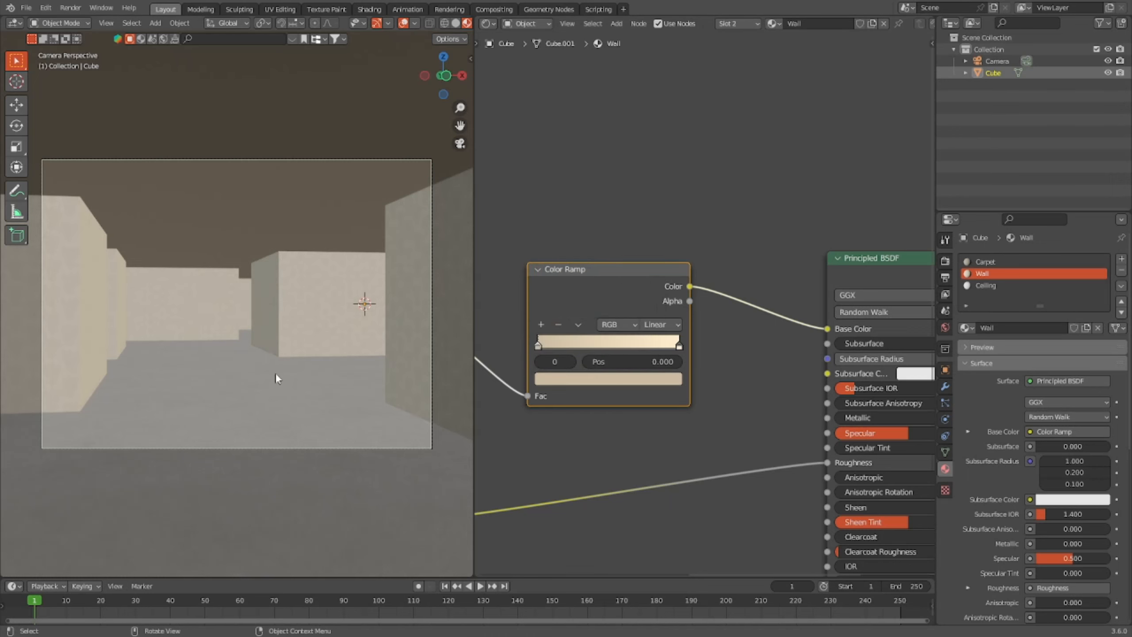
Step: Examine the recoloured walls and the carpet from several viewpoints inside the room
scroll(258, 219, down, 4)
scroll(265, 217, up, 5)
scroll(285, 230, down, 7)
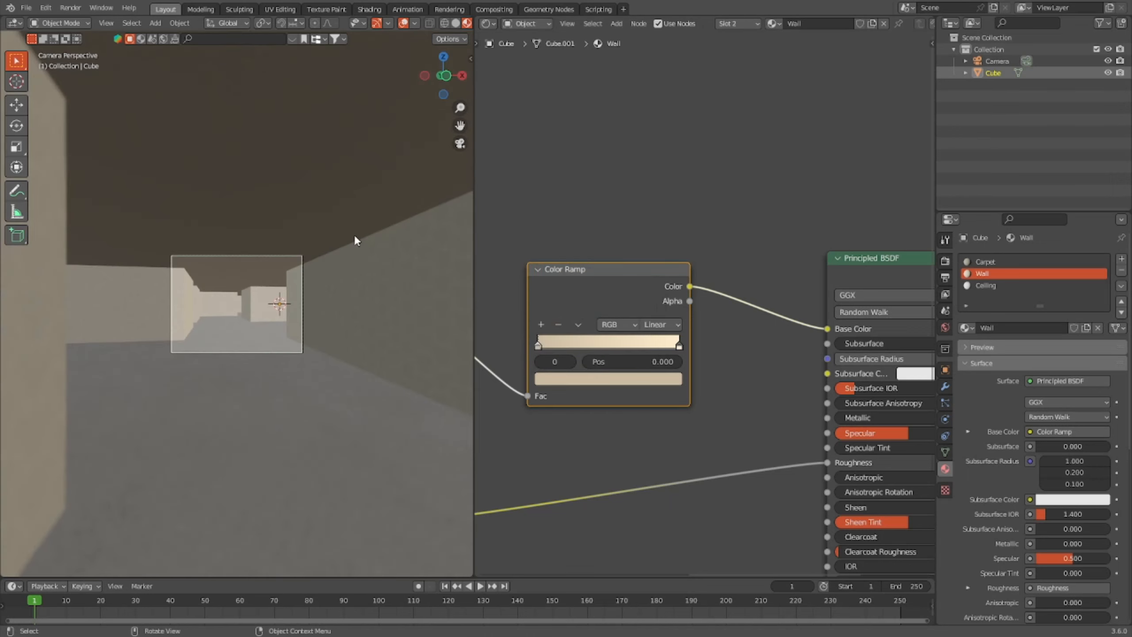
scroll(349, 239, up, 4)
middle_drag(325, 251, 84, 341)
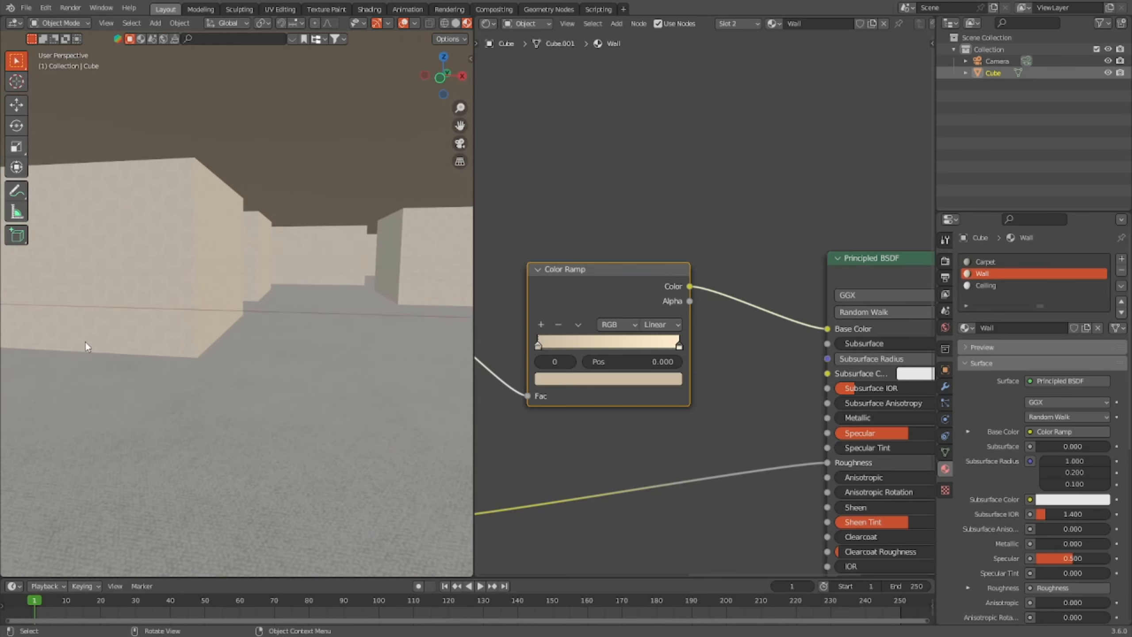
middle_drag(343, 304, 440, 335)
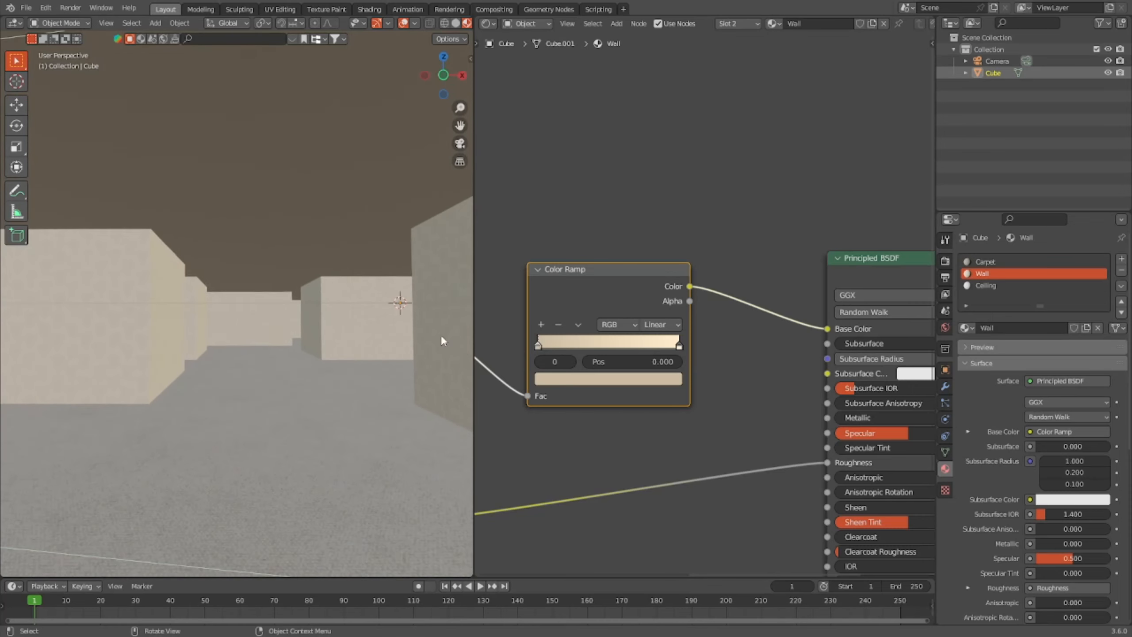
Step: In the Carpet material, move the mapping and texture nodes away from the Principled BSDF and reposition the Normal Map node between them
click(987, 262)
scroll(701, 334, down, 5)
drag(509, 240, 708, 480)
key(g)
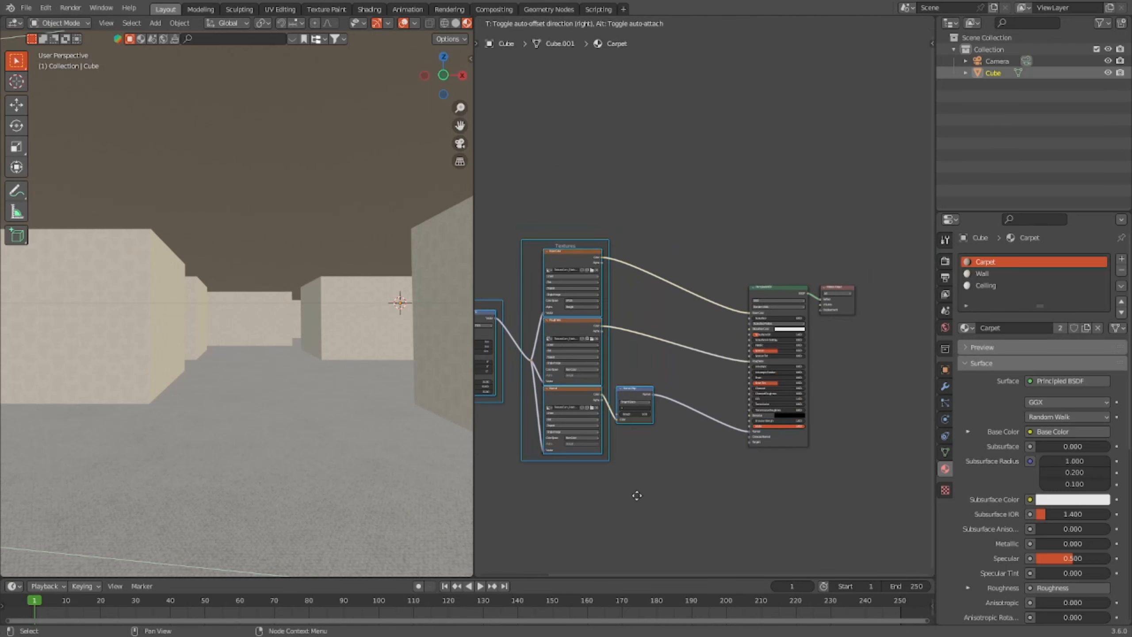
click(637, 496)
drag(628, 391, 685, 393)
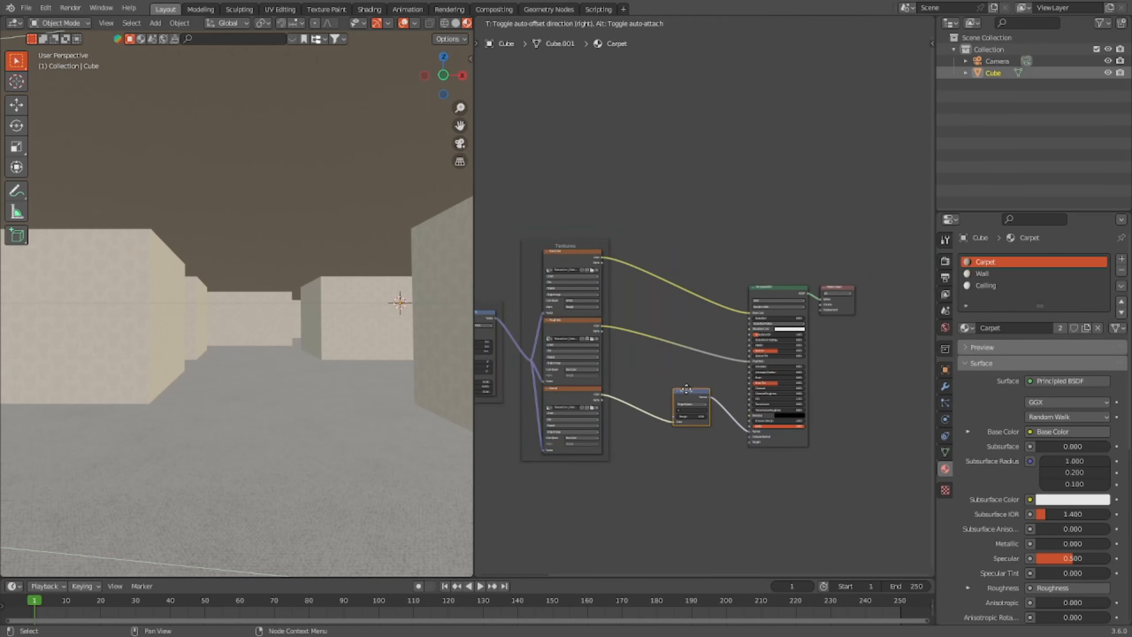
key(shift+a)
click(664, 225)
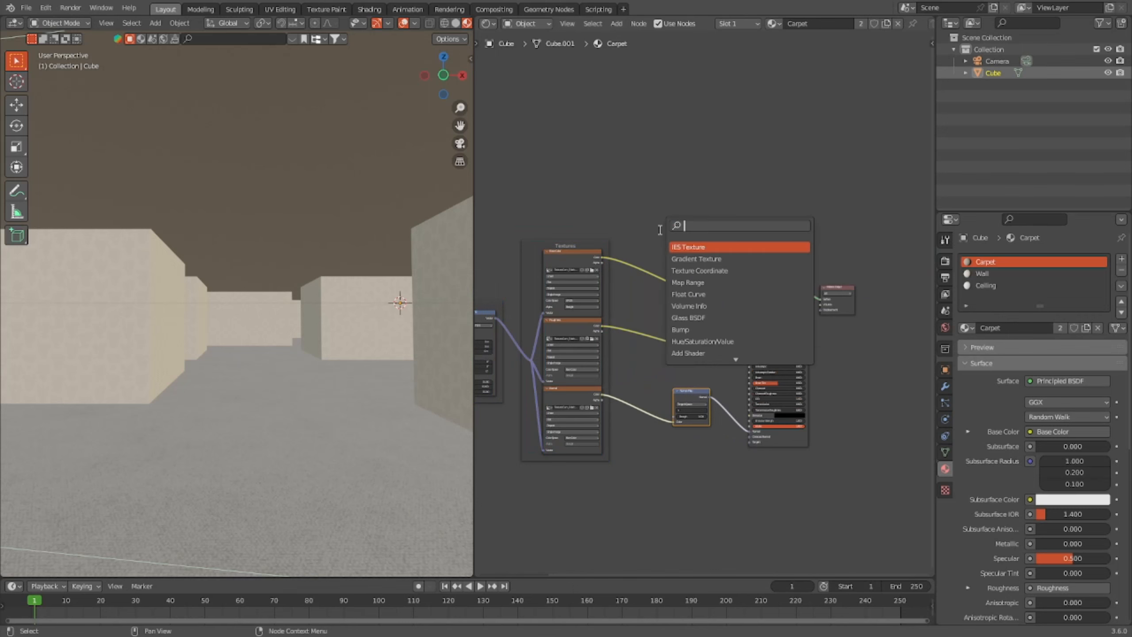
text(hsv)
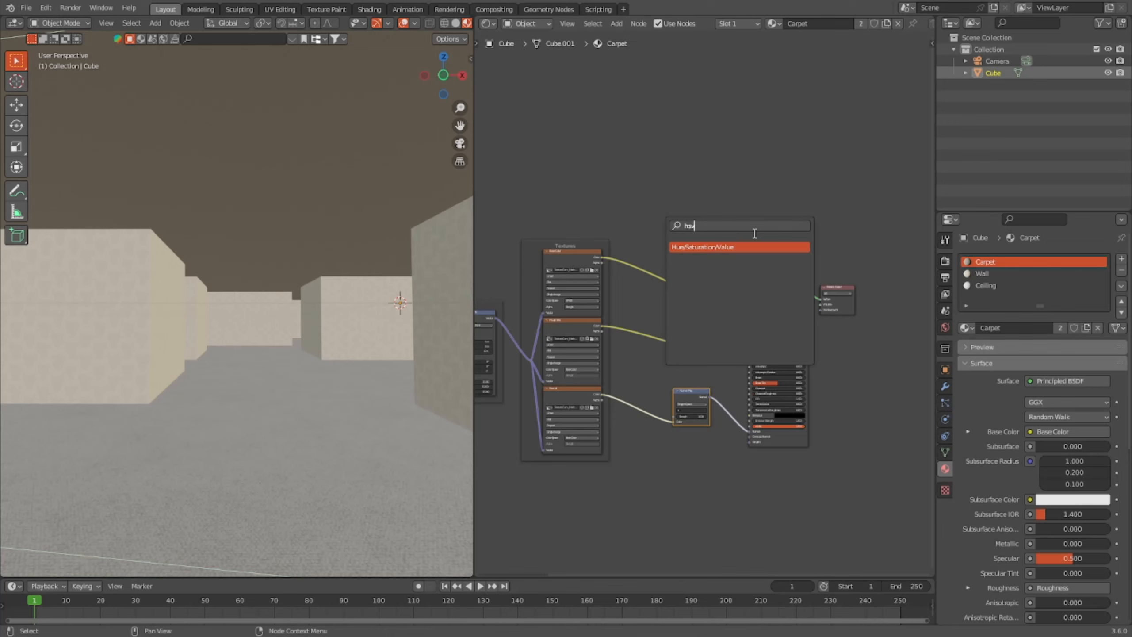
key(Escape)
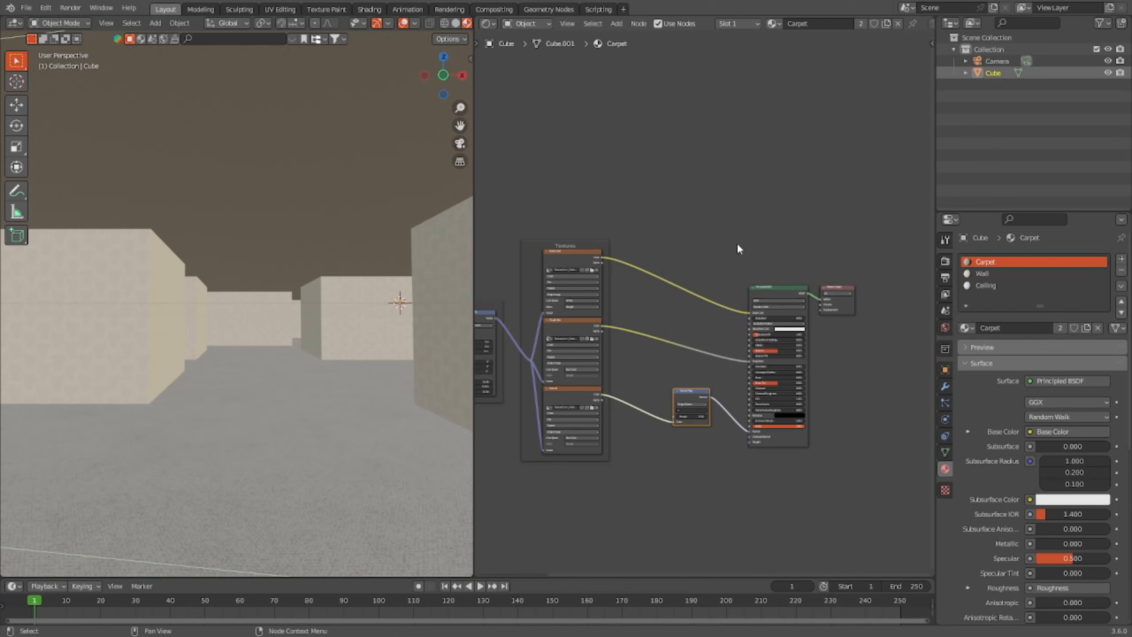
Step: Insert a Hue/Saturation/Value node between the carpet's Base Color texture and the Principled BSDF's Base Color input
key(shift+a)
text(Hsv)
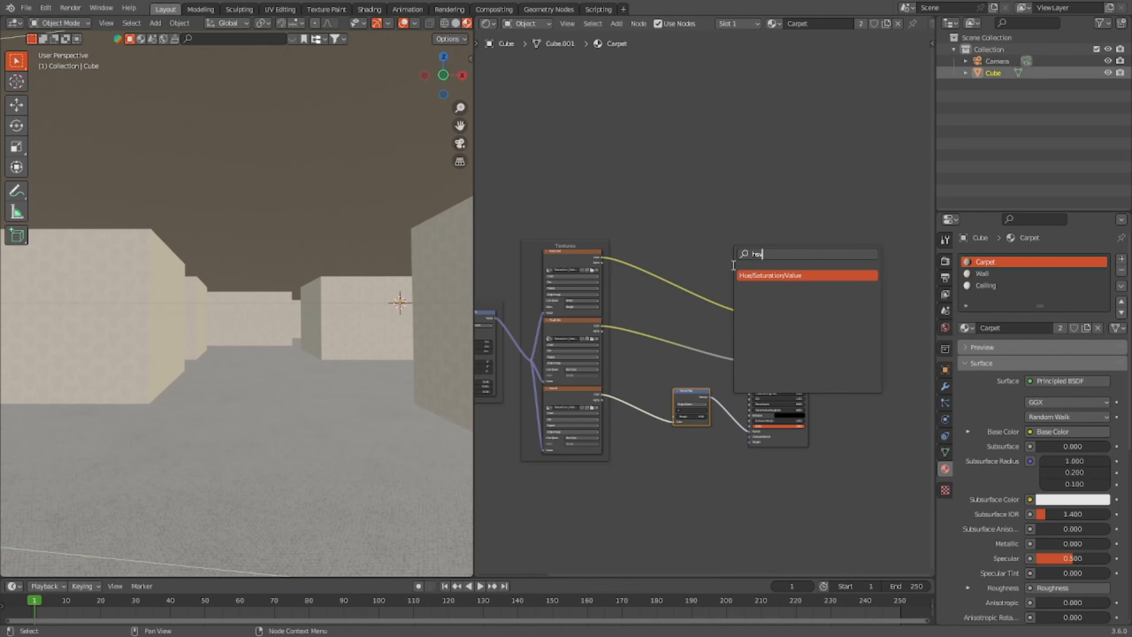
click(777, 275)
click(708, 299)
Step: Set the carpet's Hue/Saturation/Value node to a saturation of 2
scroll(708, 286, up, 5)
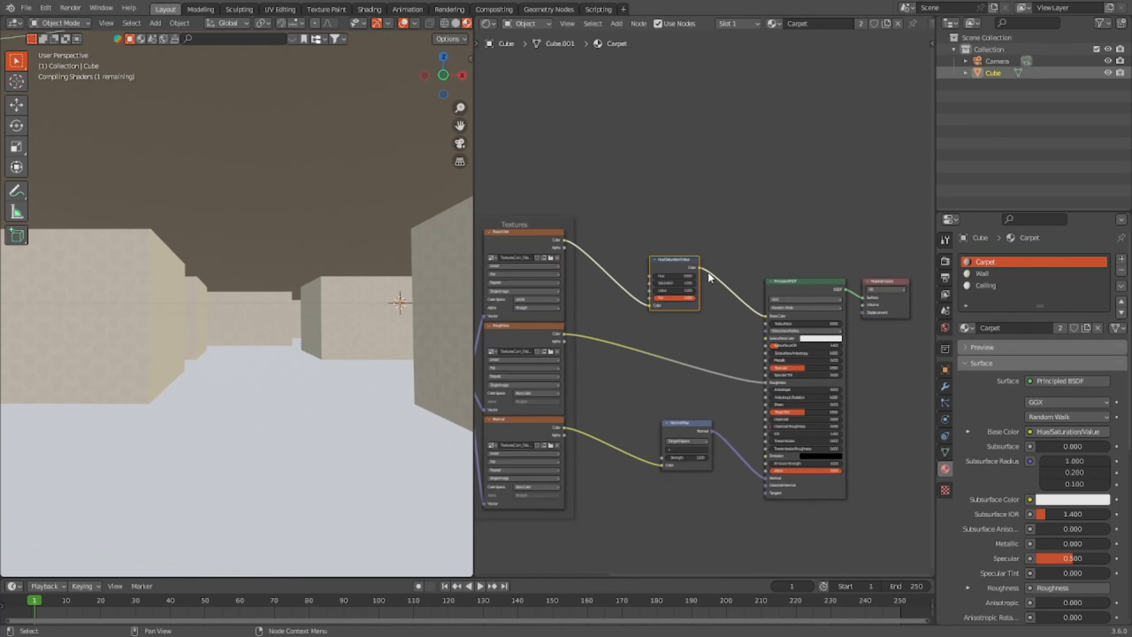
drag(639, 256, 749, 255)
click(639, 257)
key(Return)
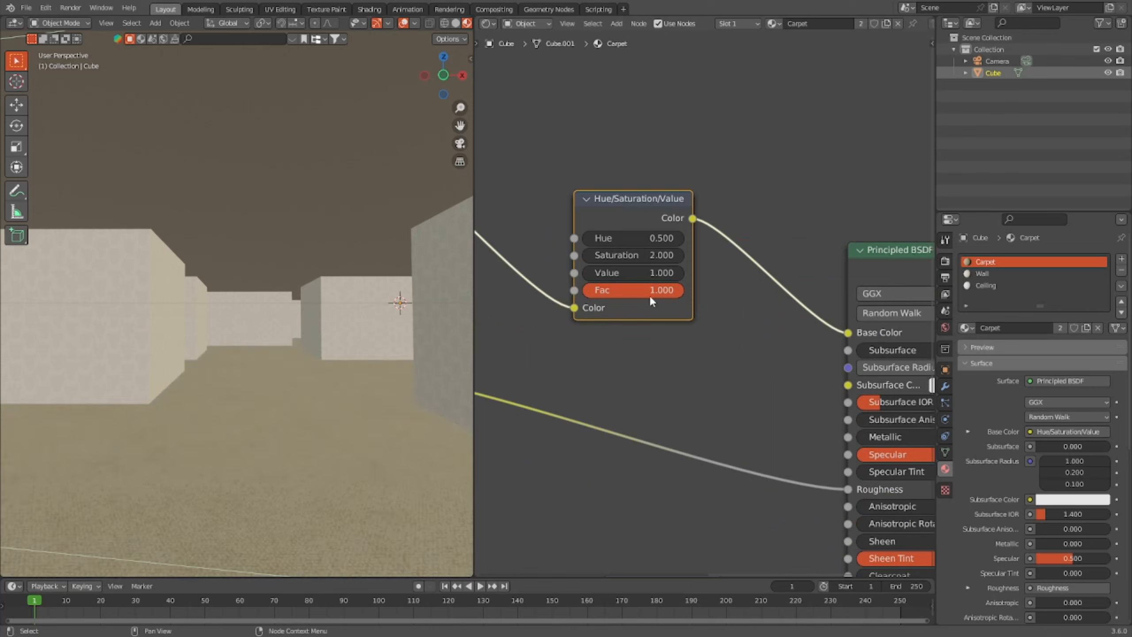
Step: Set the hue of the carpet's Hue/Saturation/Value node to 0.55
click(590, 238)
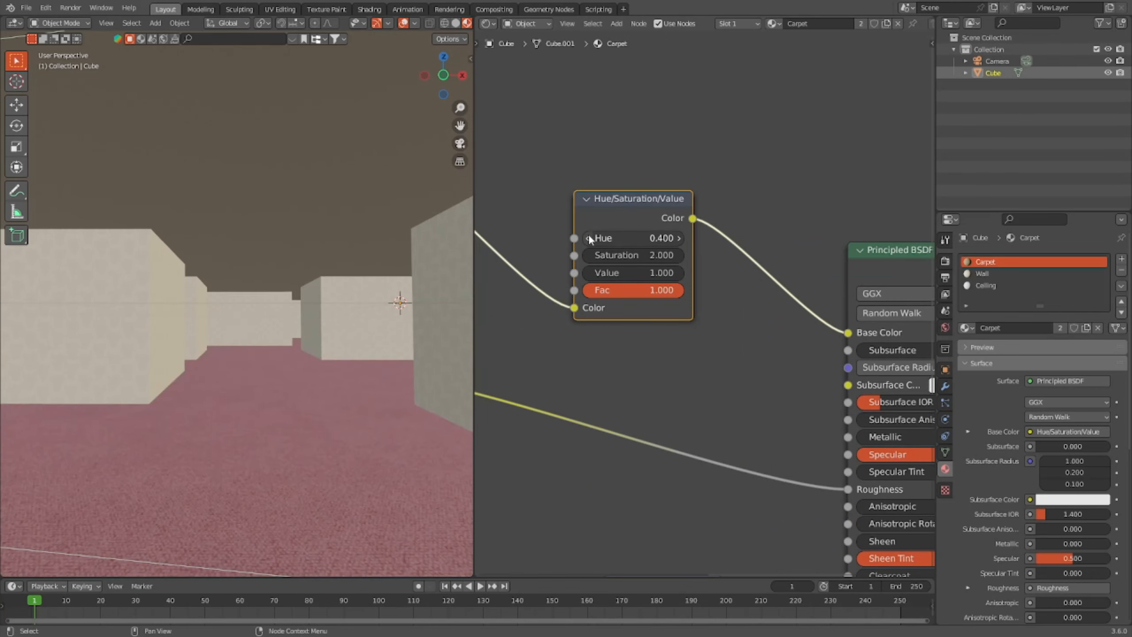
click(667, 237)
text(.55)
key(Return)
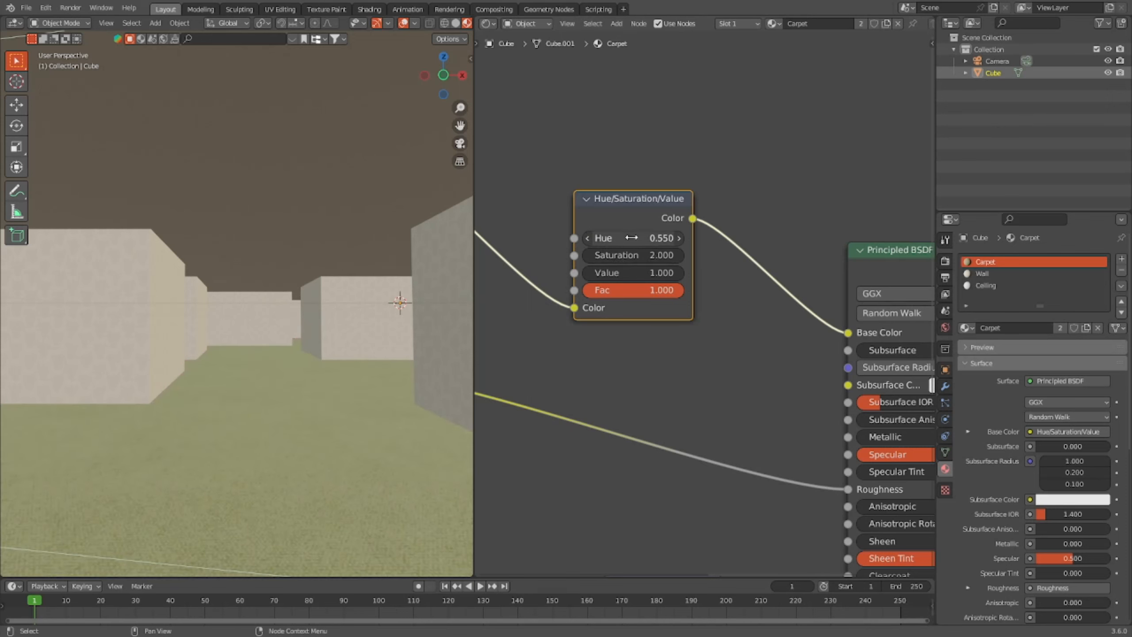
Step: Set the carpet's Hue/Saturation/Value node to saturation 1.5 and hue 0.525, and return to the camera view
click(611, 259)
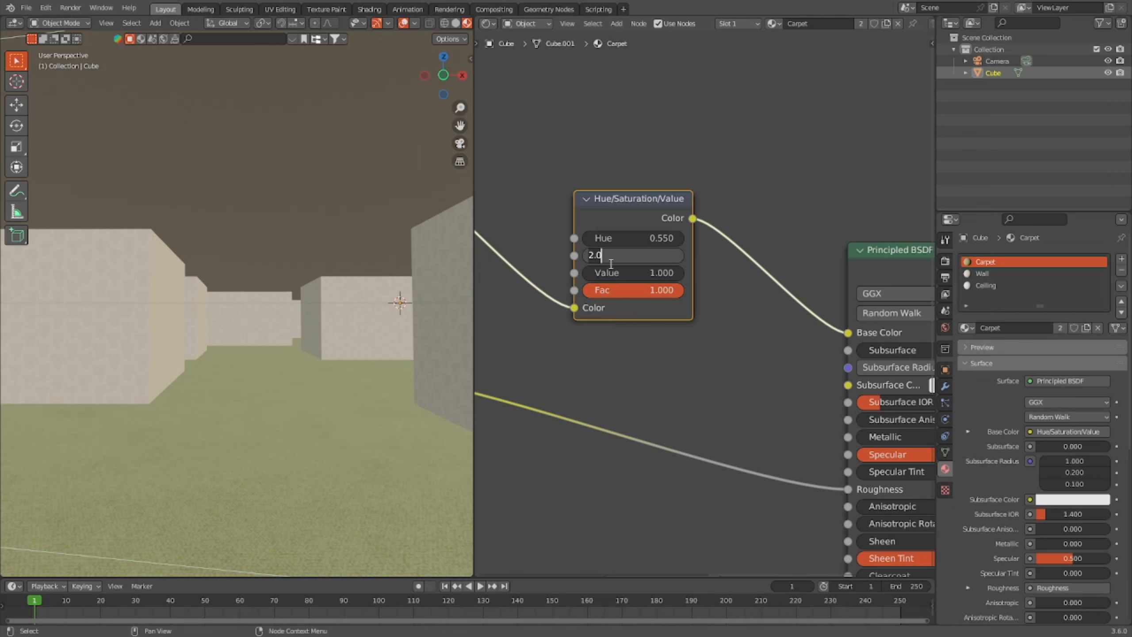
key(Return)
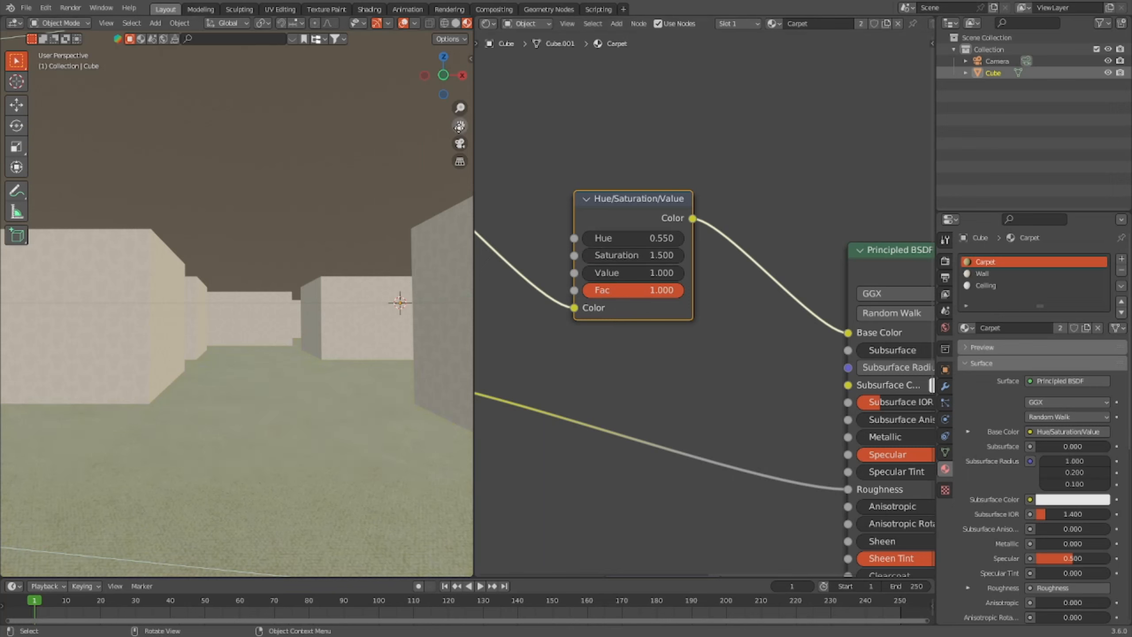
click(644, 239)
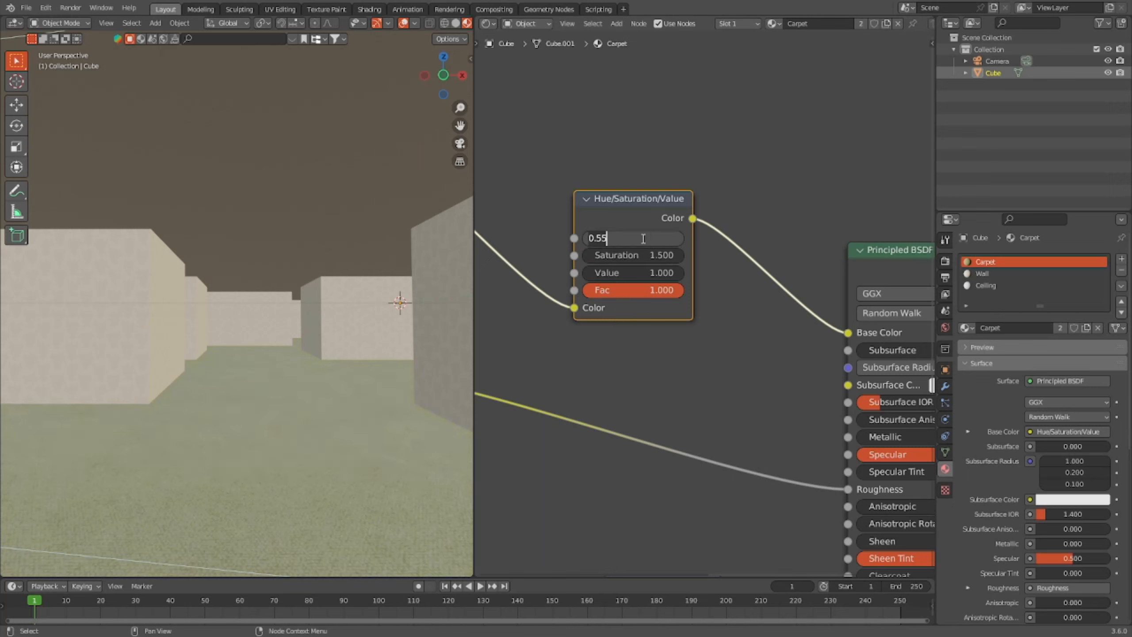
text(.525)
key(Return)
click(459, 145)
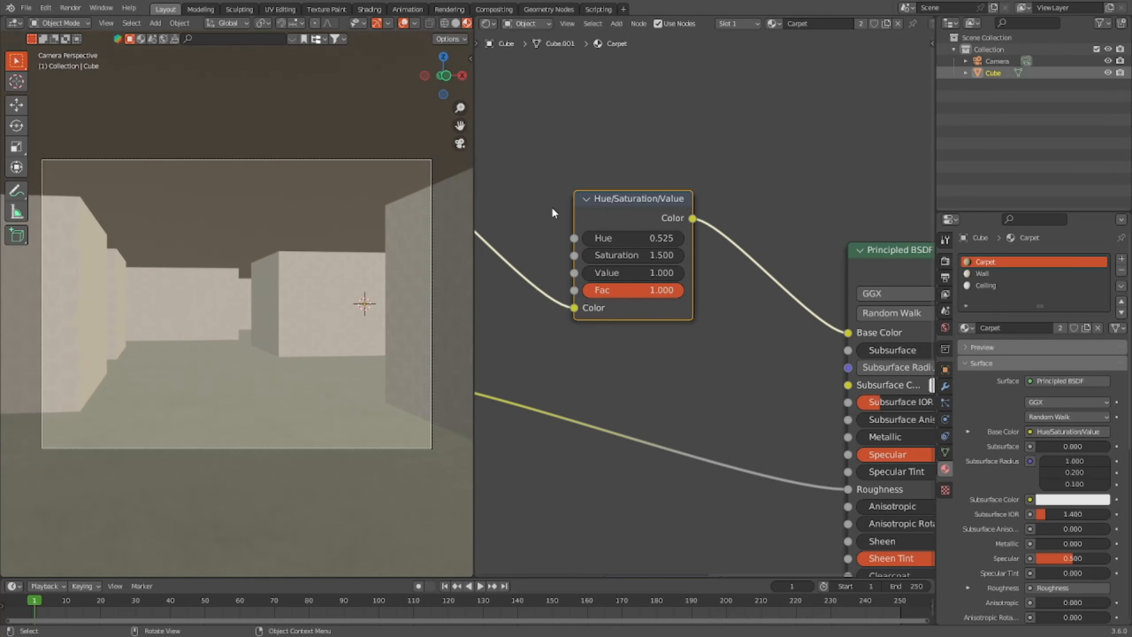
Step: Run Principled Texture Setup on the Ceiling material's Principled BSDF with the OfficeCeiling 1K albedo, normal and roughness TIFF textures
click(1016, 273)
click(1015, 285)
middle_drag(734, 253, 543, 231)
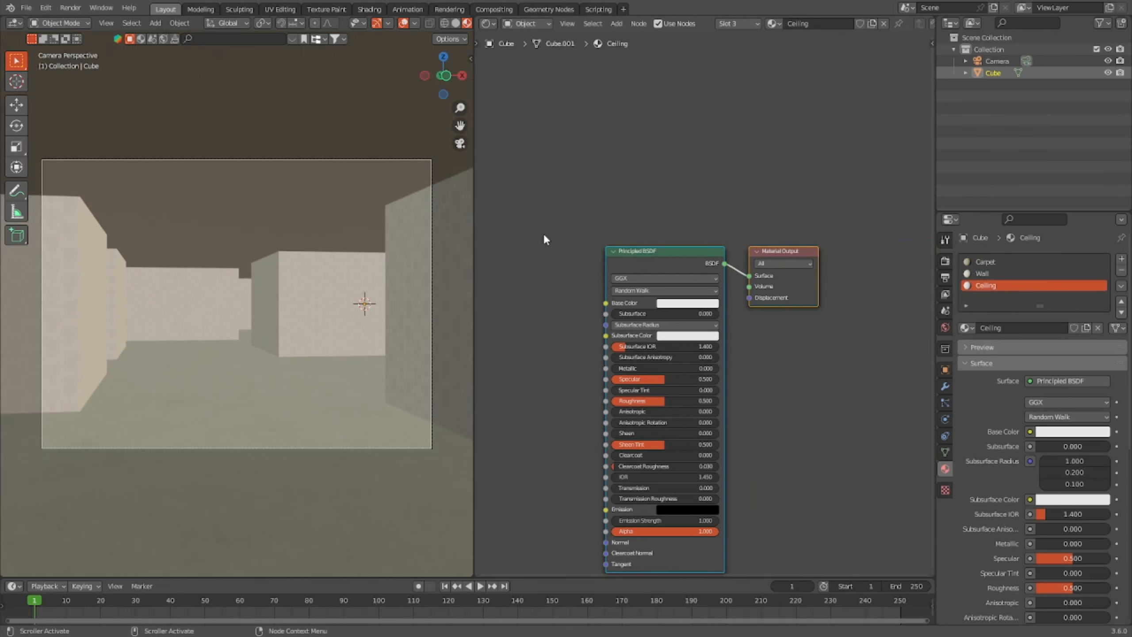
click(543, 232)
scroll(602, 199, up, 3)
middle_drag(631, 183, 713, 135)
click(723, 180)
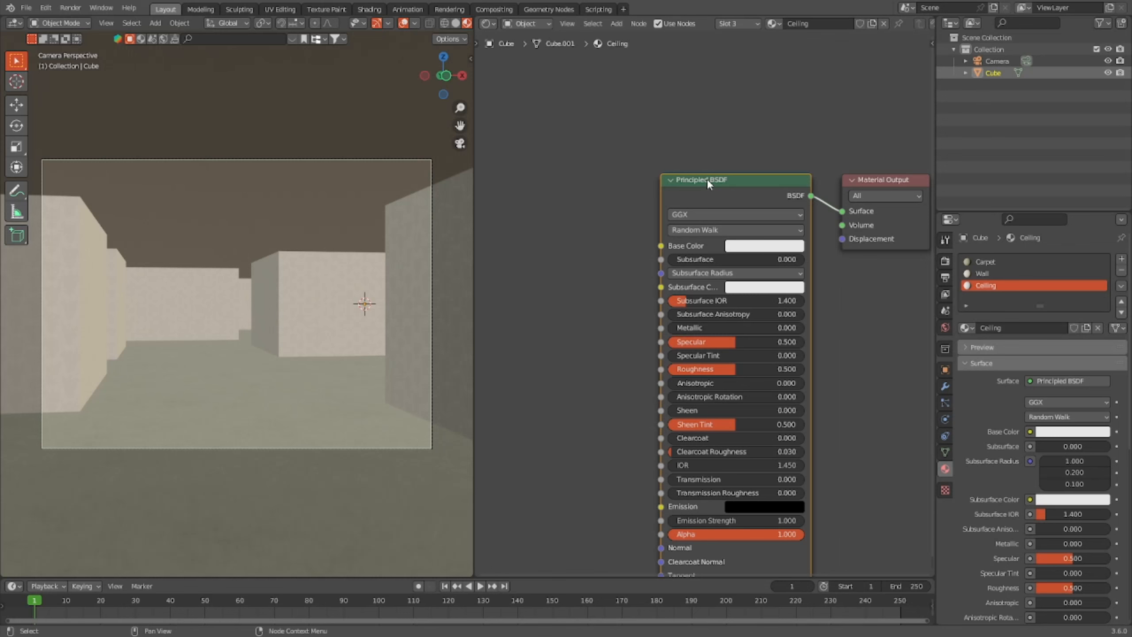
key(ctrl+shift+t)
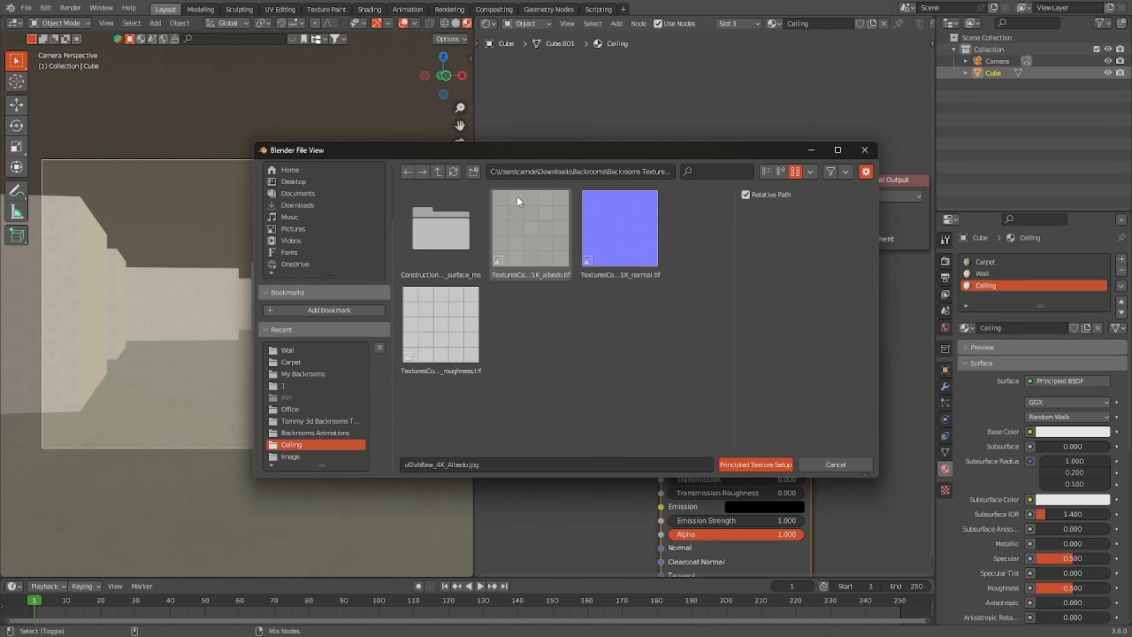
click(517, 231)
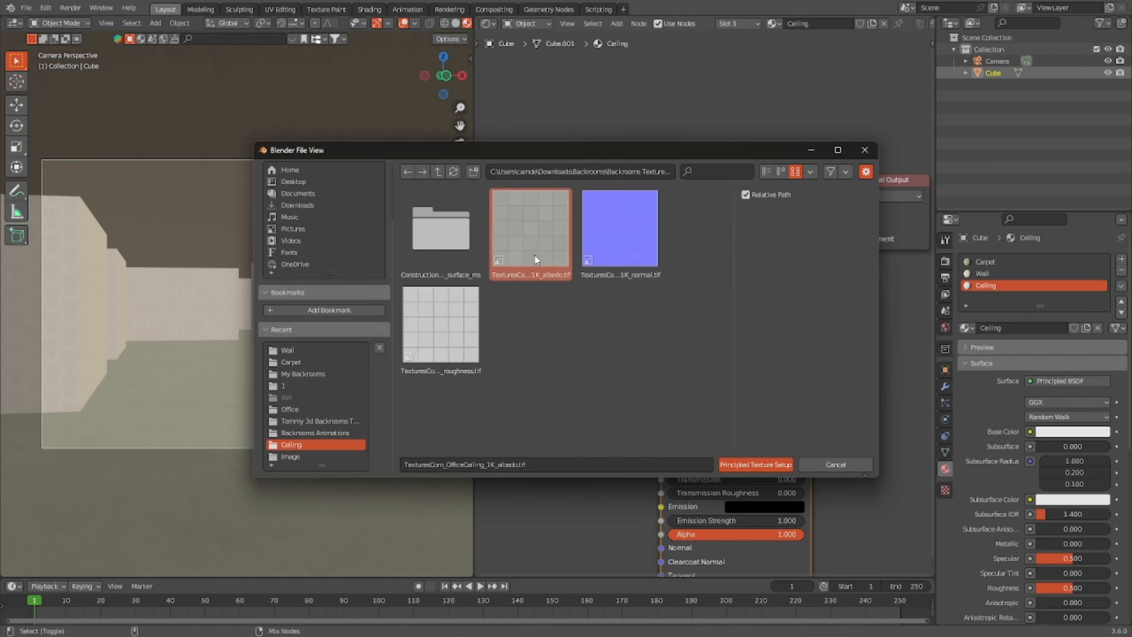
shift+click(459, 348)
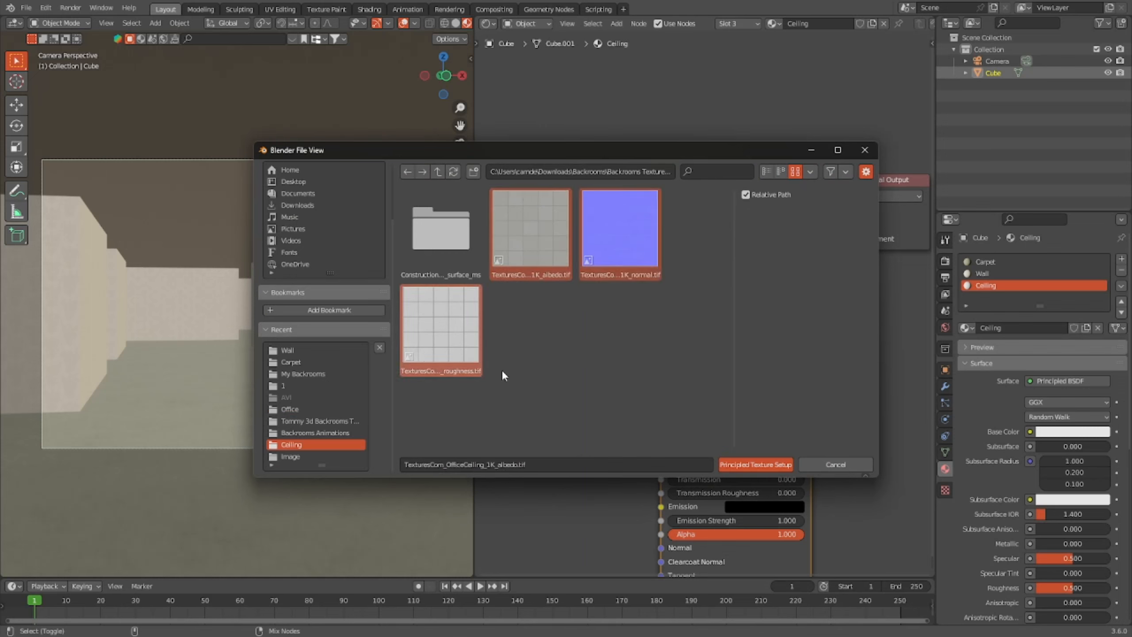
click(744, 466)
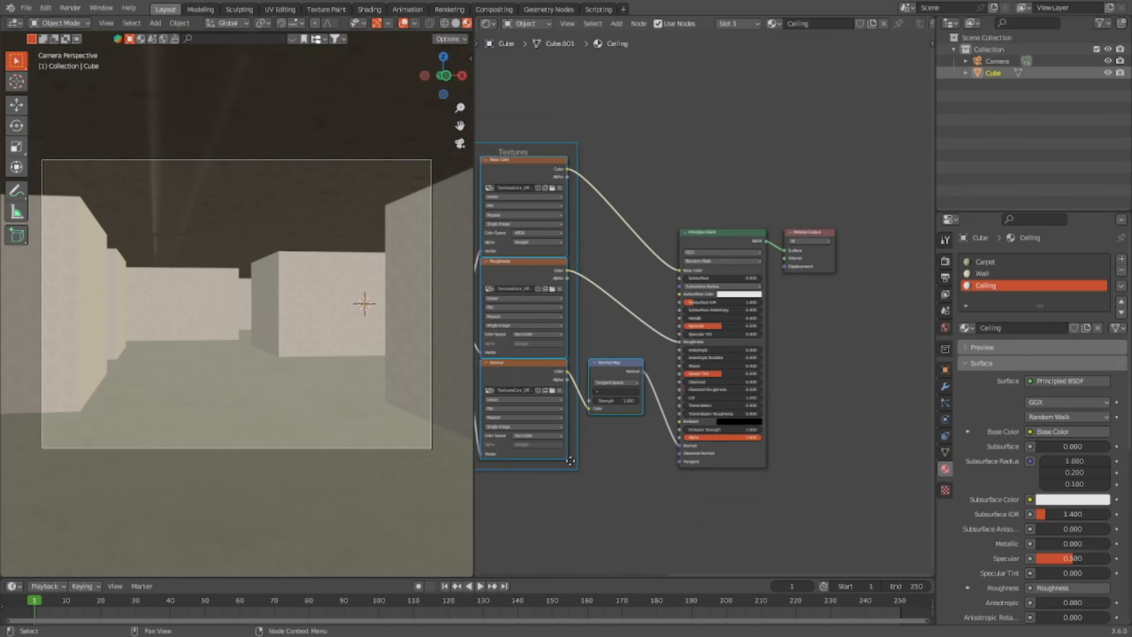
Step: Tidy the Ceiling node layout by moving the Normal Map node towards the Principled BSDF and the Mapping frame closer to the textures
drag(617, 363, 630, 374)
scroll(657, 369, down, 4)
middle_drag(514, 344, 676, 356)
scroll(675, 356, up, 3)
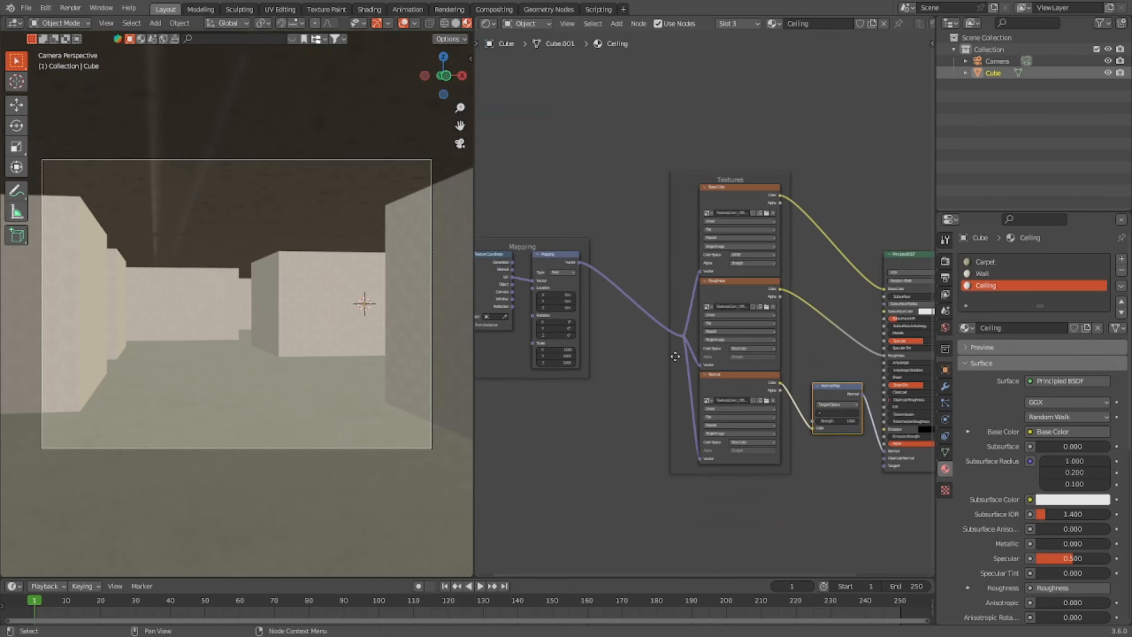
drag(587, 252, 646, 264)
scroll(548, 382, up, 4)
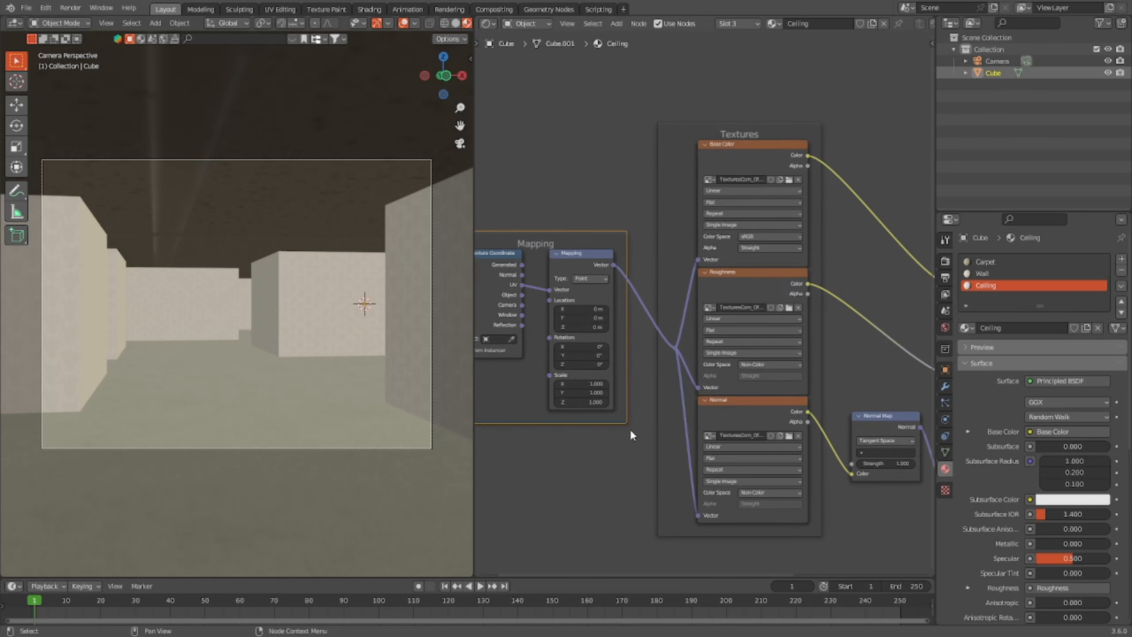
Step: Set the Ceiling material's Mapping scale to 17 on X, Y and Z
drag(592, 385, 568, 384)
middle_drag(285, 285, 239, 388)
scroll(259, 348, down, 7)
middle_drag(284, 313, 329, 224)
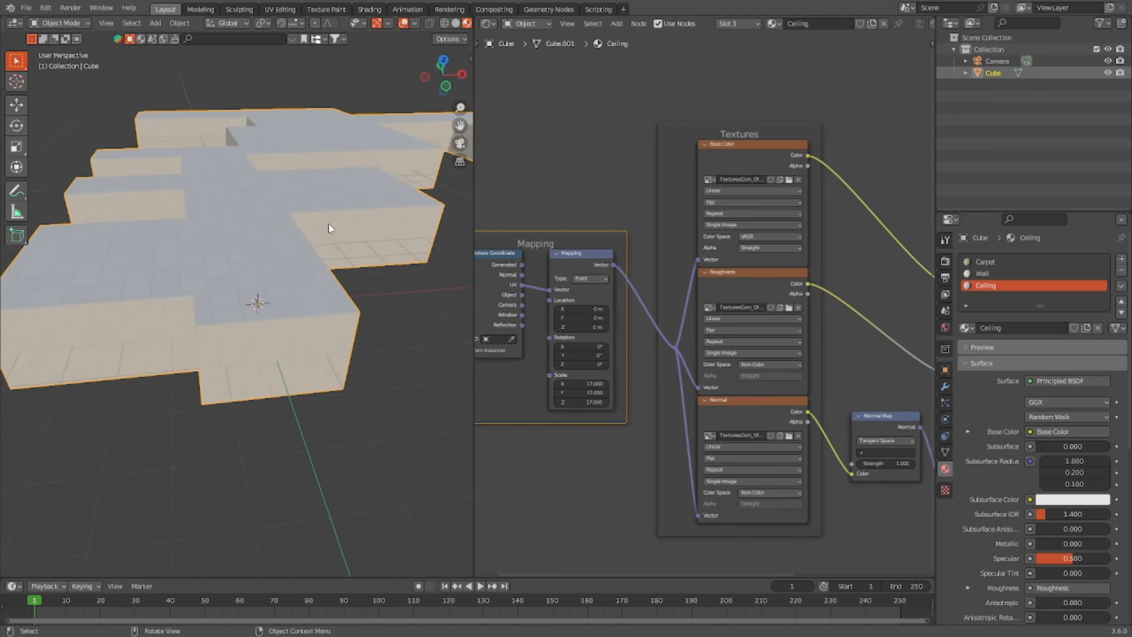
Step: Set the Ceiling material's Mapping scale to 15 on all three axes and return to the camera view
scroll(333, 223, up, 5)
drag(562, 384, 559, 402)
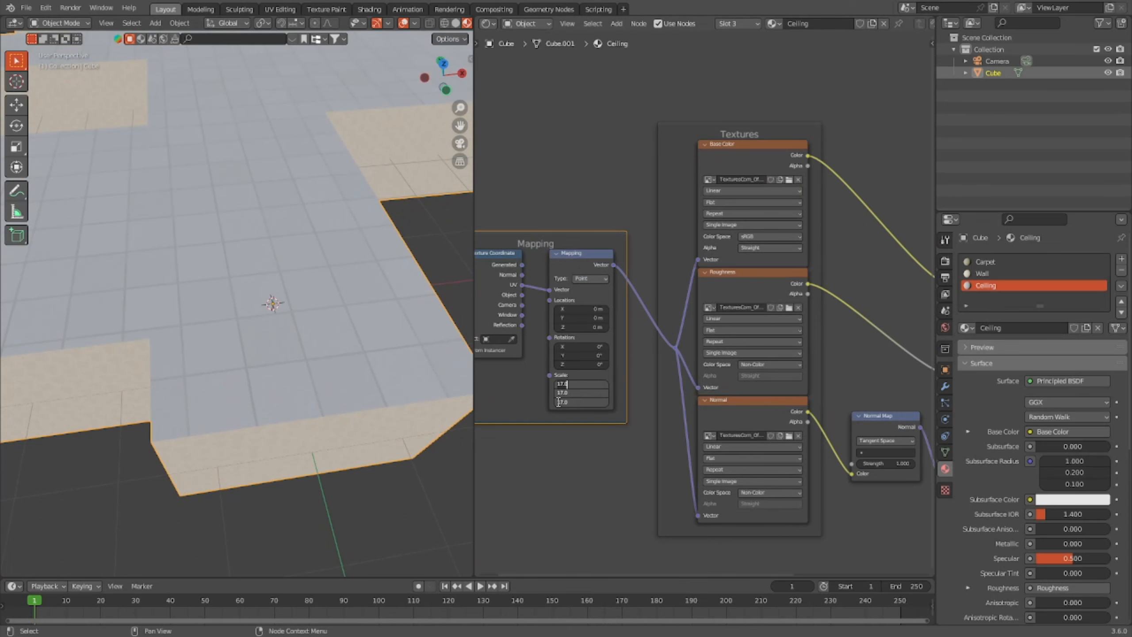
text(15)
key(Return)
middle_drag(267, 285, 434, 121)
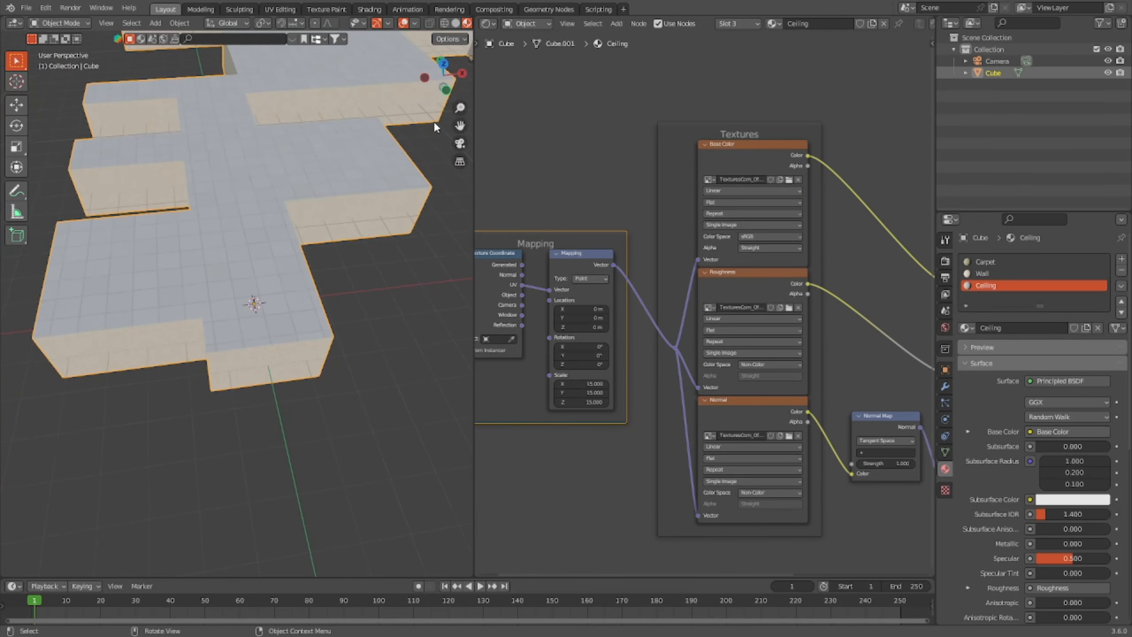
click(459, 145)
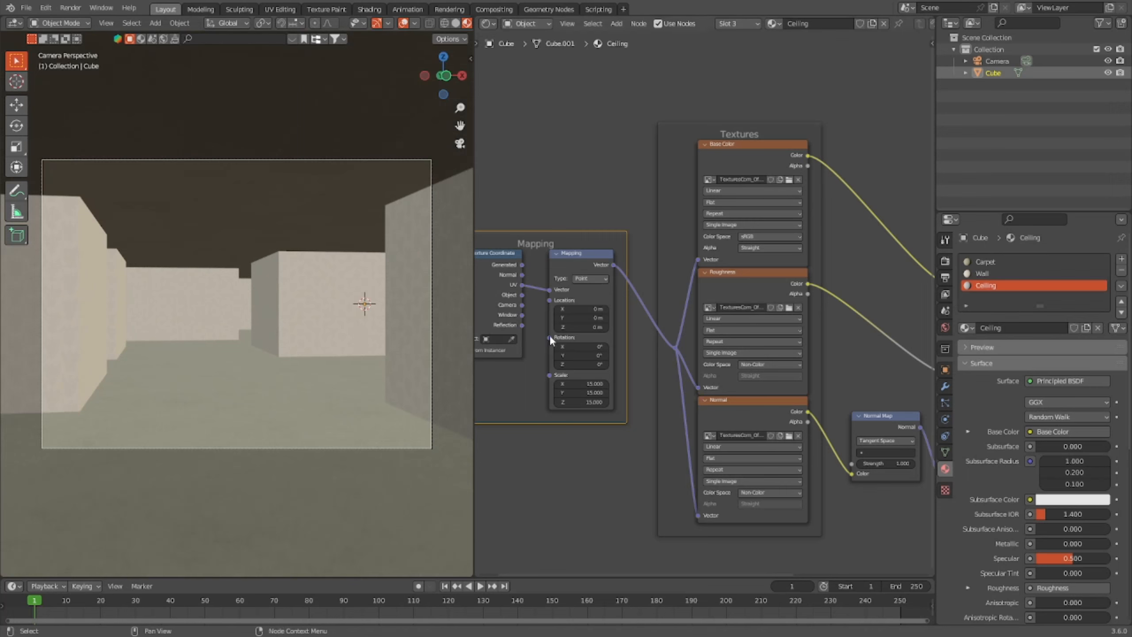
Step: Examine the room from the camera, previewing it briefly in rendered shading before returning to material preview
scroll(303, 228, up, 3)
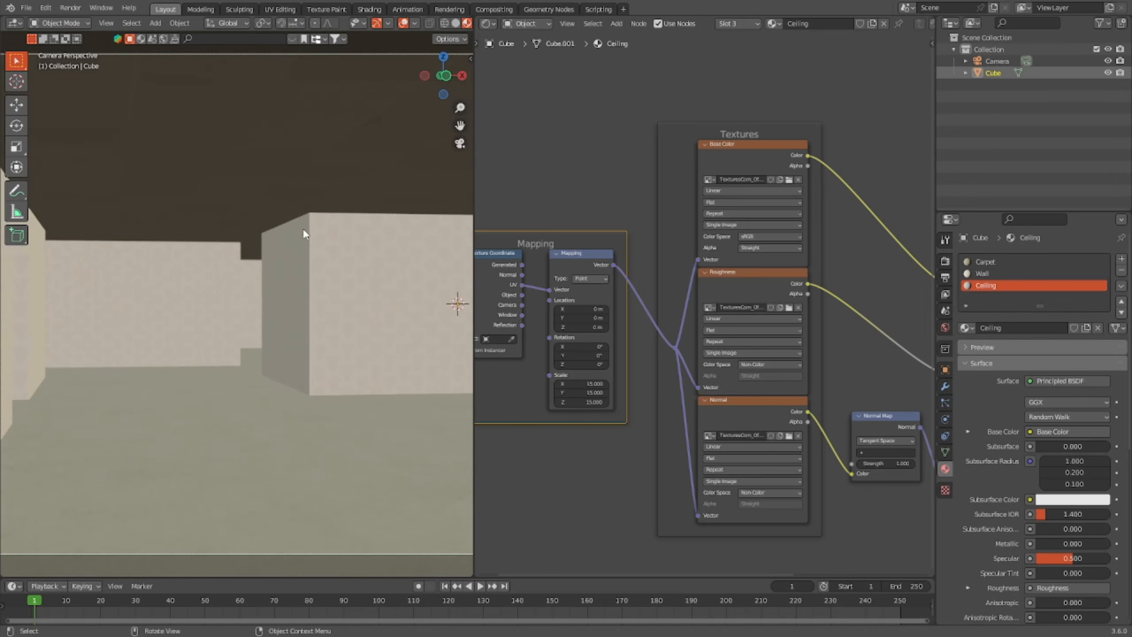
scroll(302, 229, down, 2)
scroll(425, 48, down, 1)
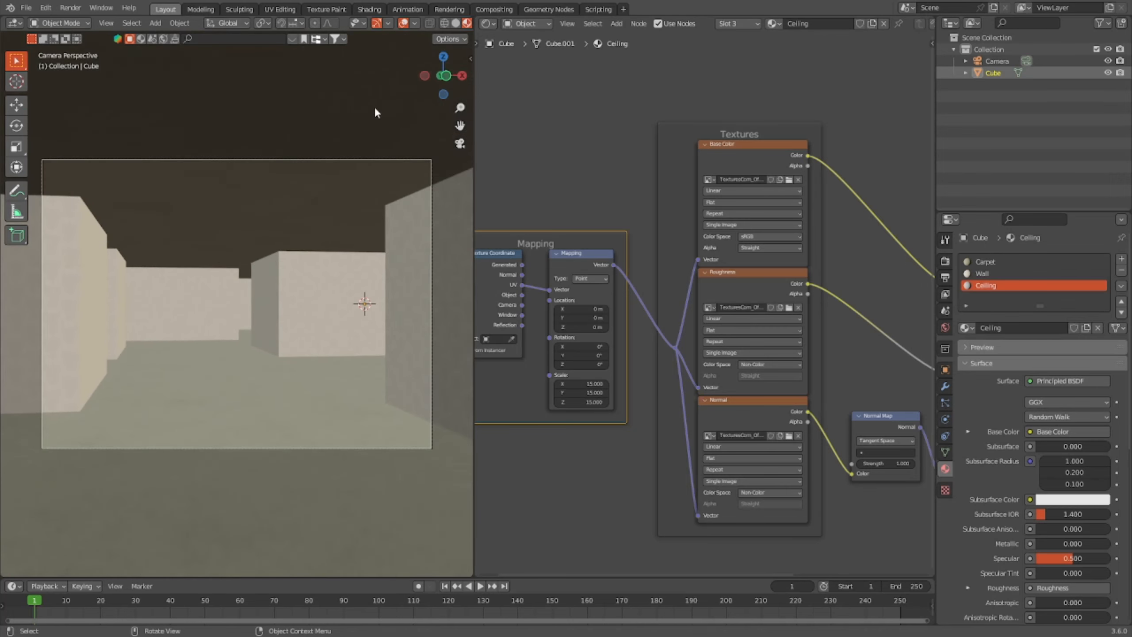
scroll(438, 27, down, 2)
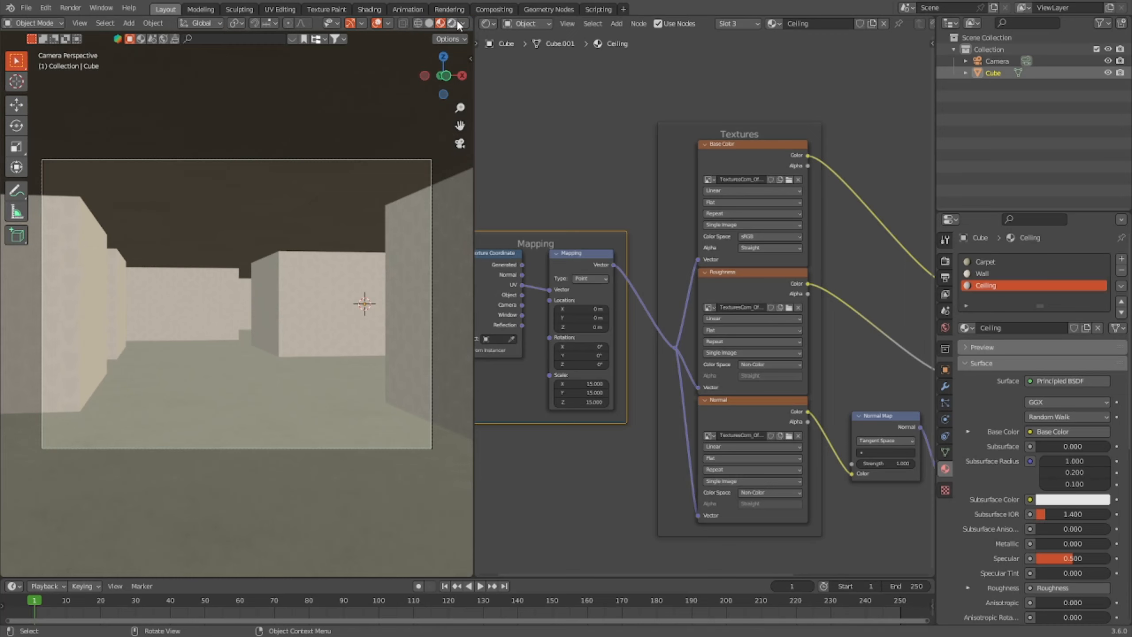
click(456, 22)
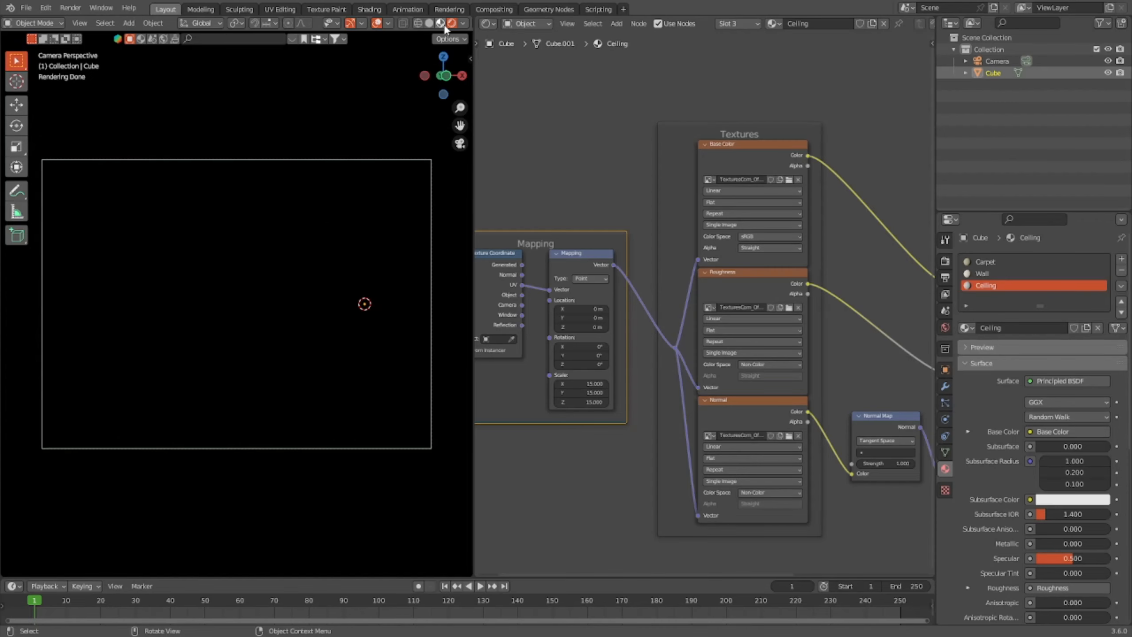
click(442, 23)
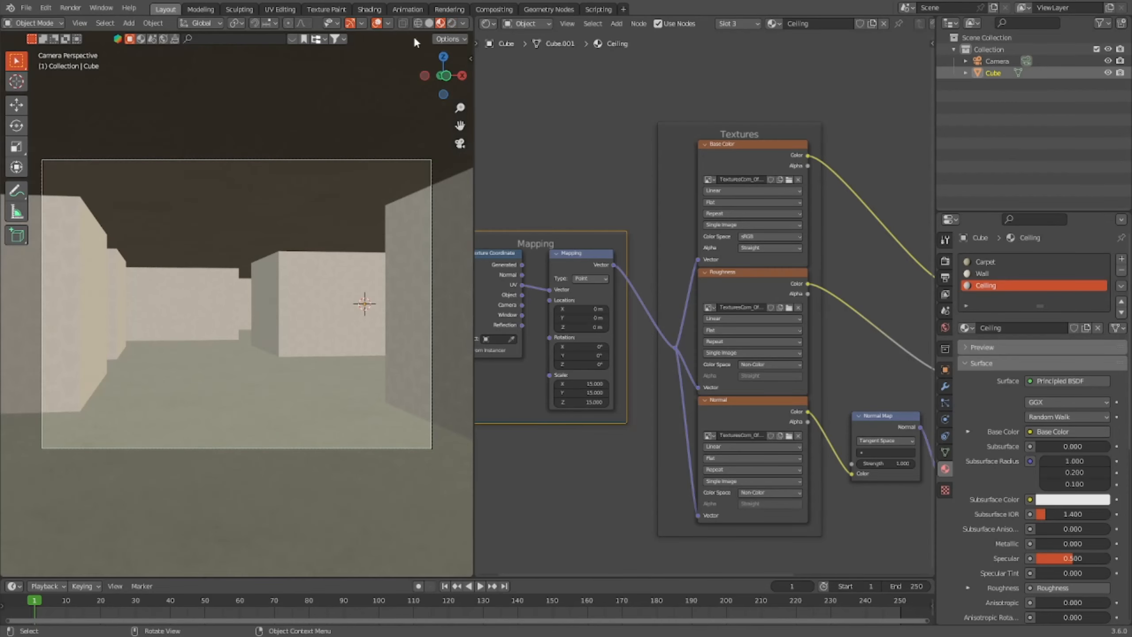
Step: Add a mesh plane to the scene and view it from the top
middle_drag(214, 244, 303, 241)
scroll(302, 244, down, 5)
key(shift+a)
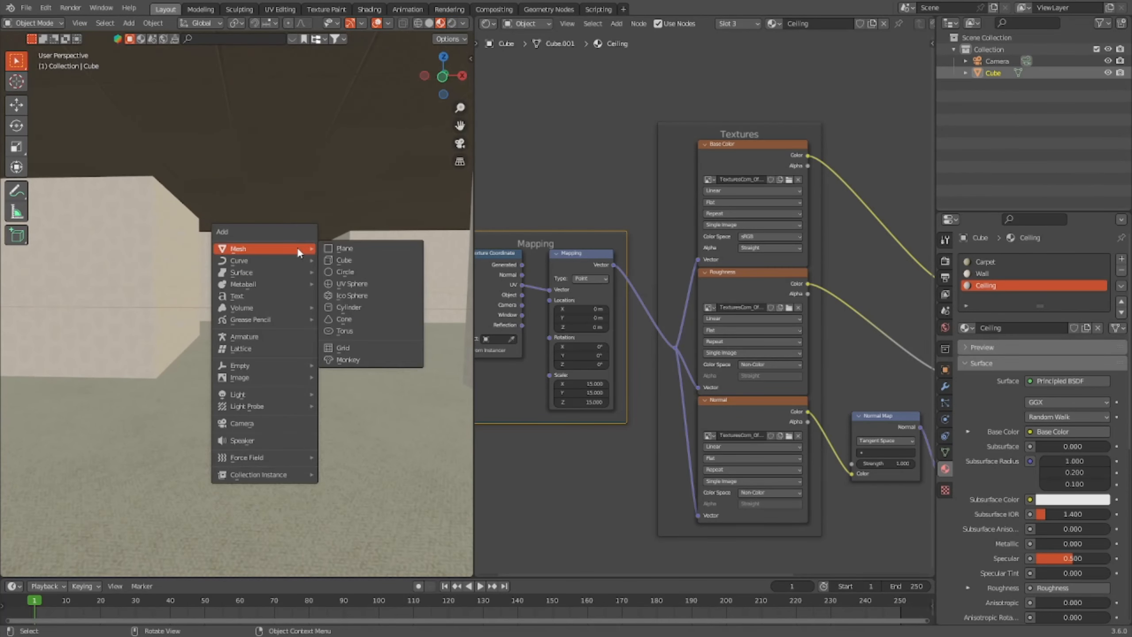
mouse_move(307, 248)
click(353, 246)
middle_drag(353, 245, 388, 177)
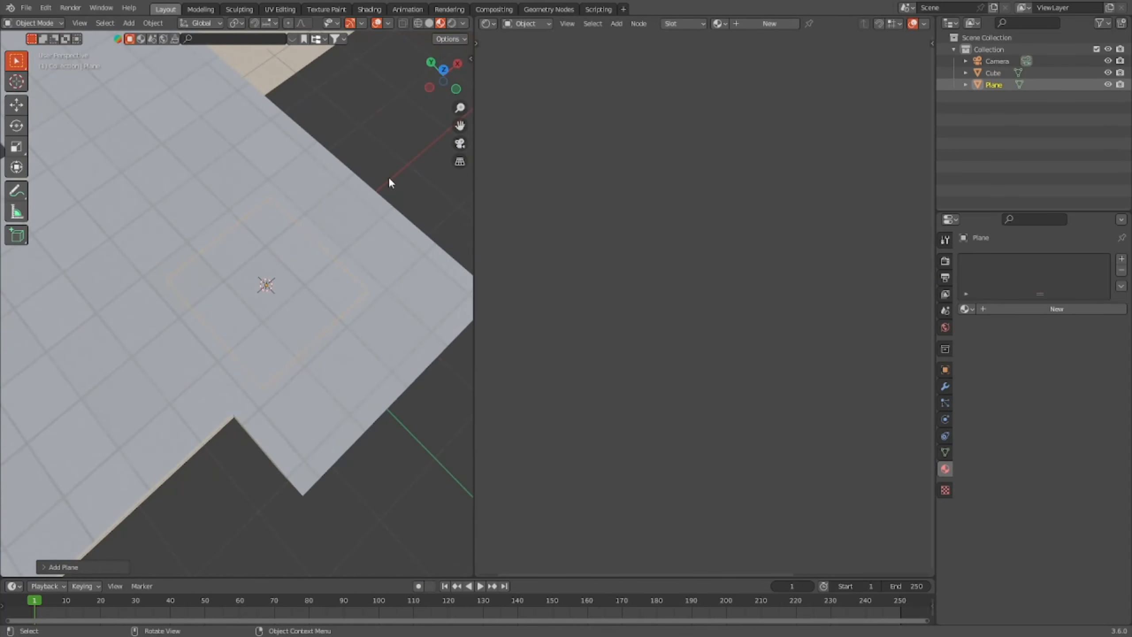
click(446, 69)
scroll(297, 206, up, 5)
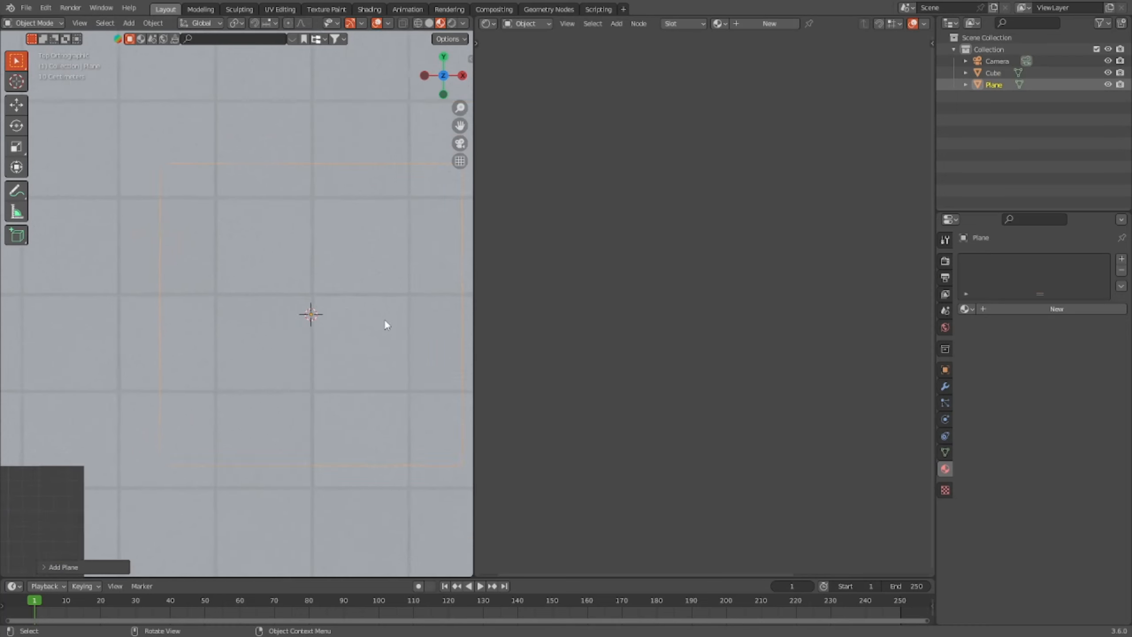
Step: Scale the plane down to one ceiling tile and move it onto the tile about 0.33 m along -X and 0.19 m along -Y
scroll(397, 330, down, 2)
shift+middle_drag(403, 331, 362, 284)
scroll(421, 284, up, 2)
shift+middle_drag(426, 298, 408, 332)
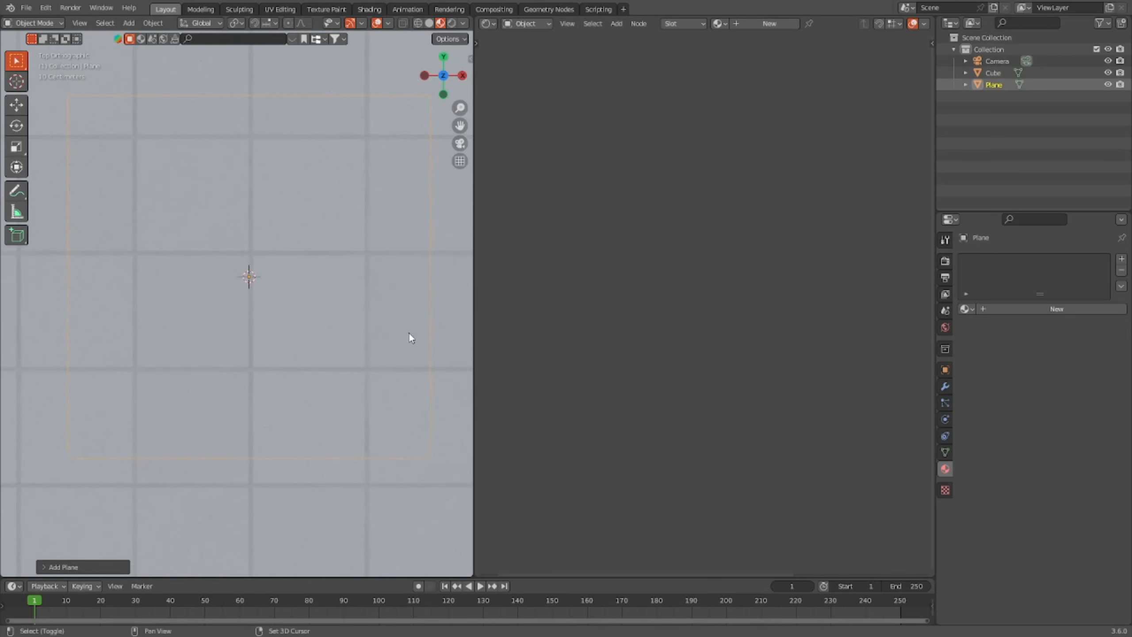
key(s)
click(314, 301)
scroll(336, 256, up, 3)
key(g)
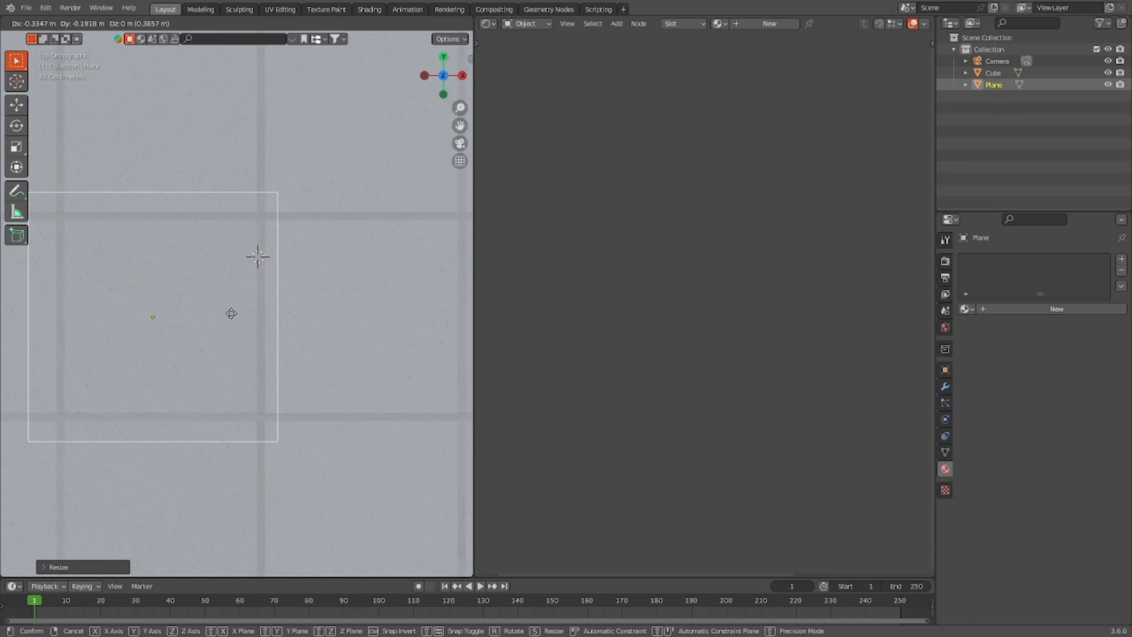
click(233, 313)
key(s)
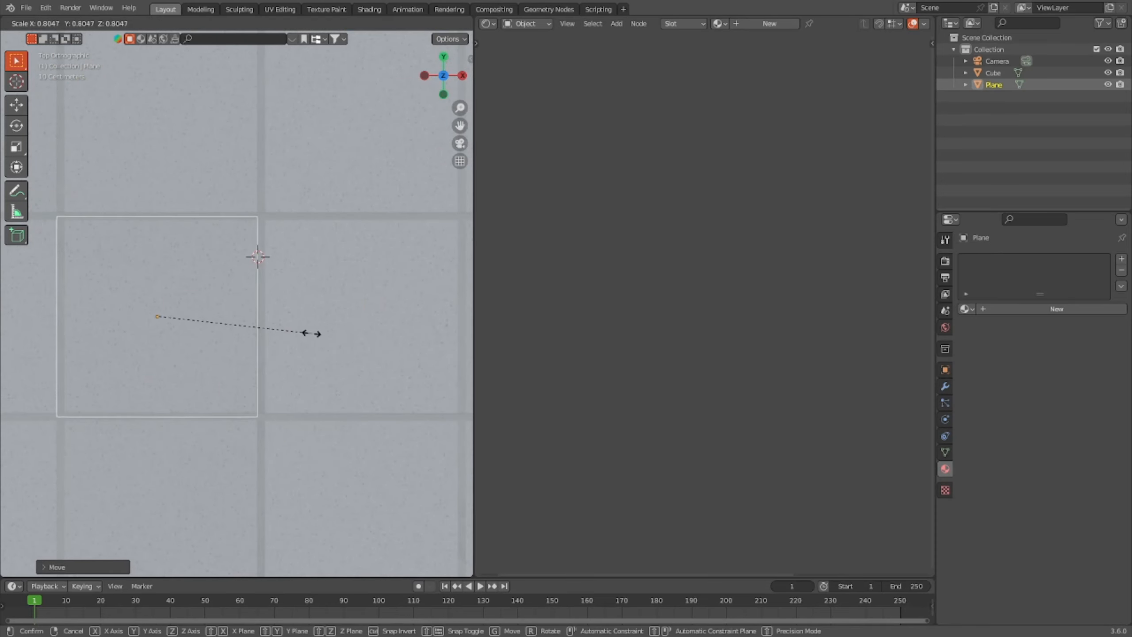
click(316, 334)
Step: Fine-tune the plane's position and scale to about 0.325 so its edges follow the ceiling tile's grid lines
scroll(317, 333, up, 4)
shift+middle_drag(324, 297, 429, 313)
key(g)
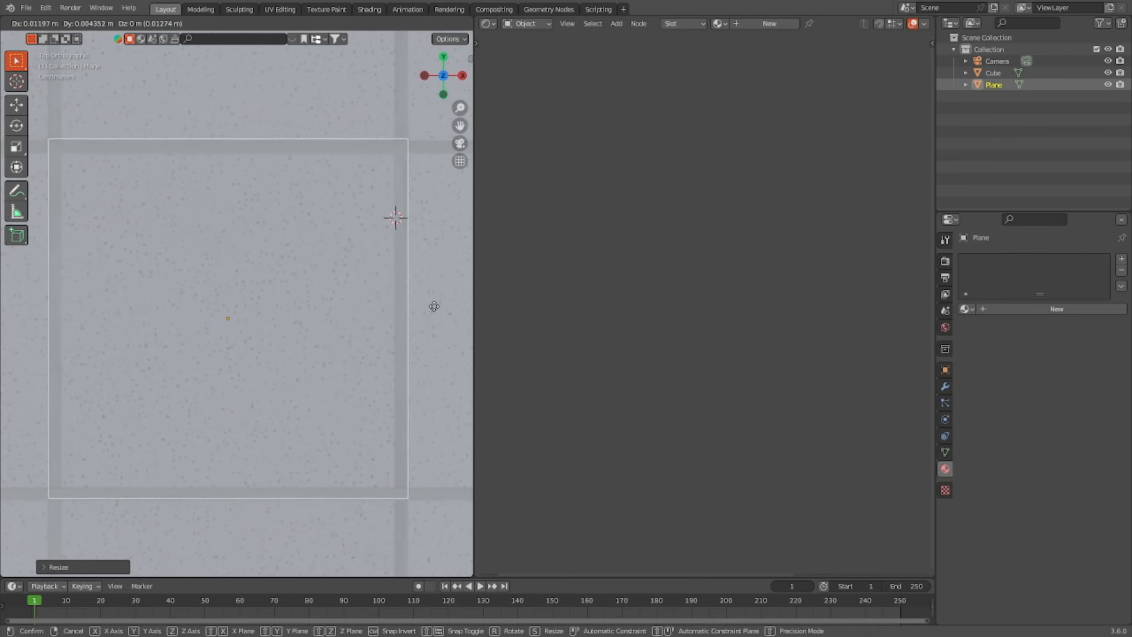
click(436, 311)
key(s)
click(446, 313)
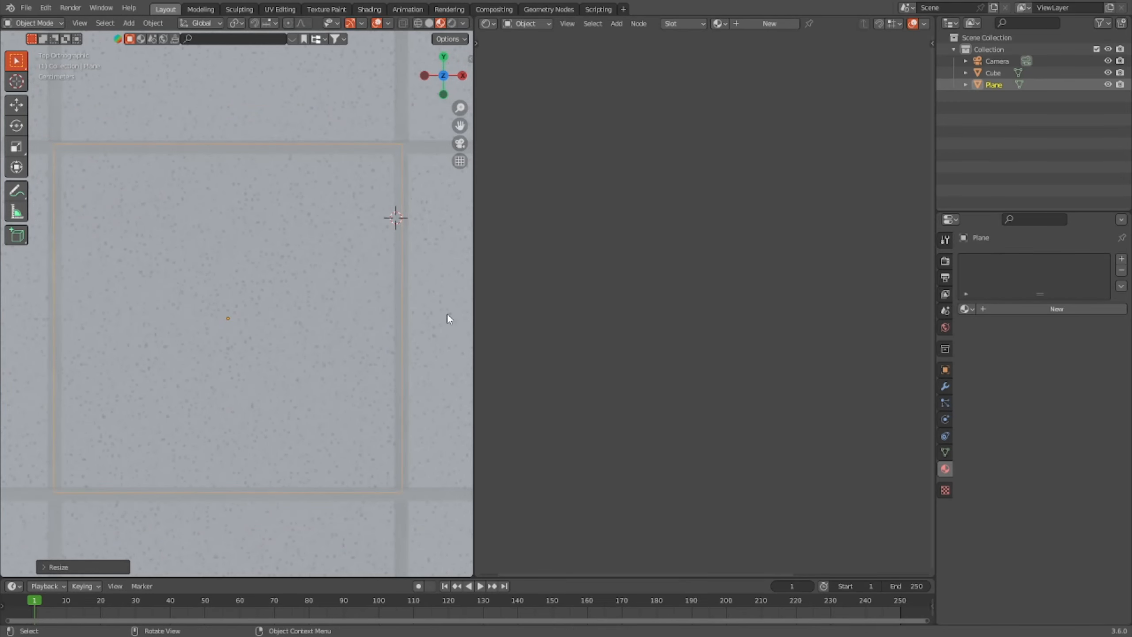
key(g)
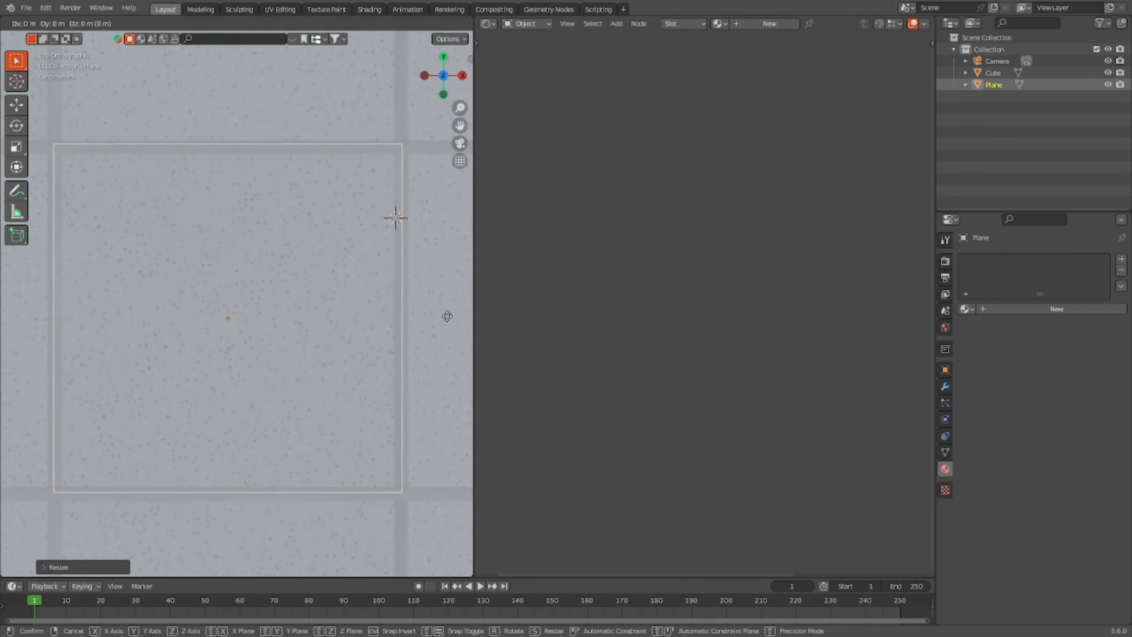
click(447, 317)
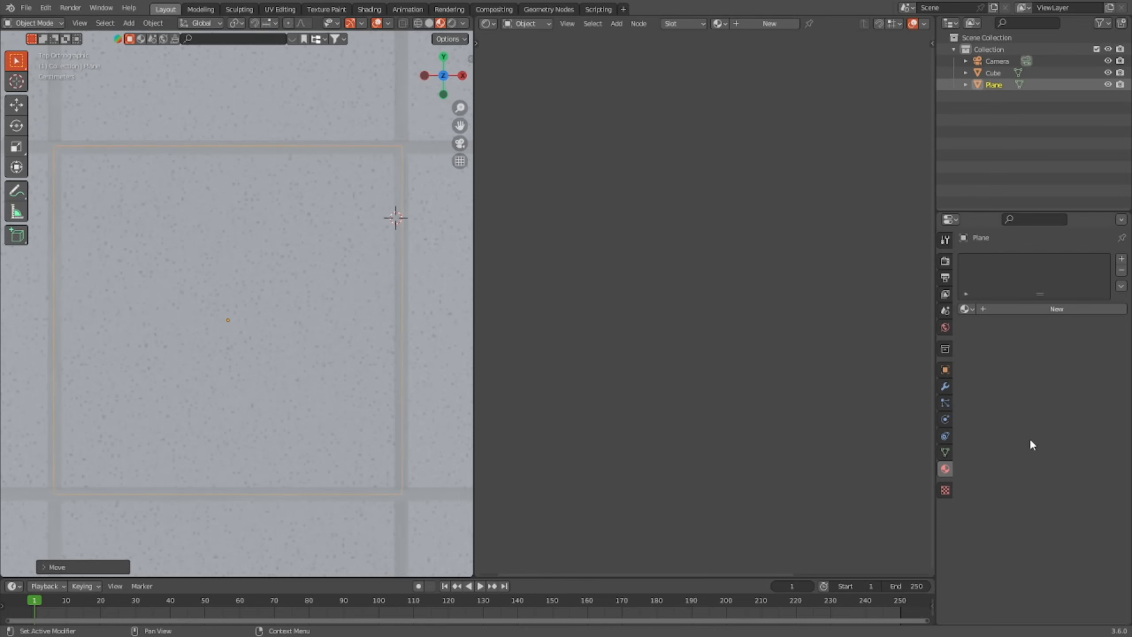
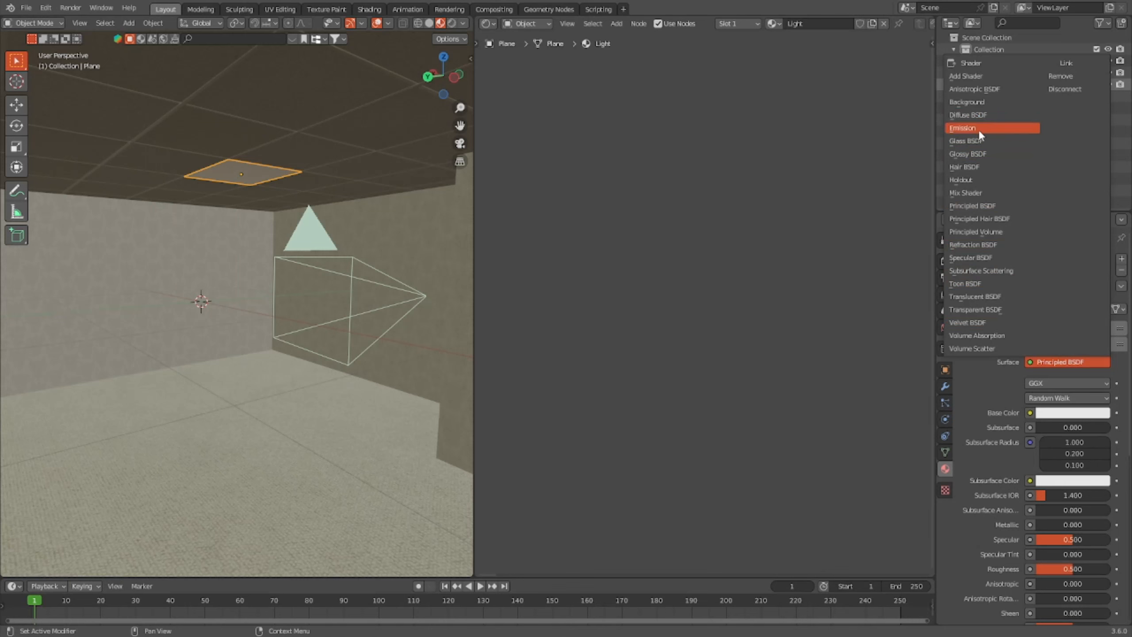
Step: Set the Light material's surface shader to Emission and inspect the plane in rendered shading
click(978, 128)
mouse_move(151, 174)
middle_down()
mouse_move(137, 194)
mouse_move(225, 163)
mouse_move(167, 174)
middle_up()
click(451, 23)
scroll(290, 256, up, 3)
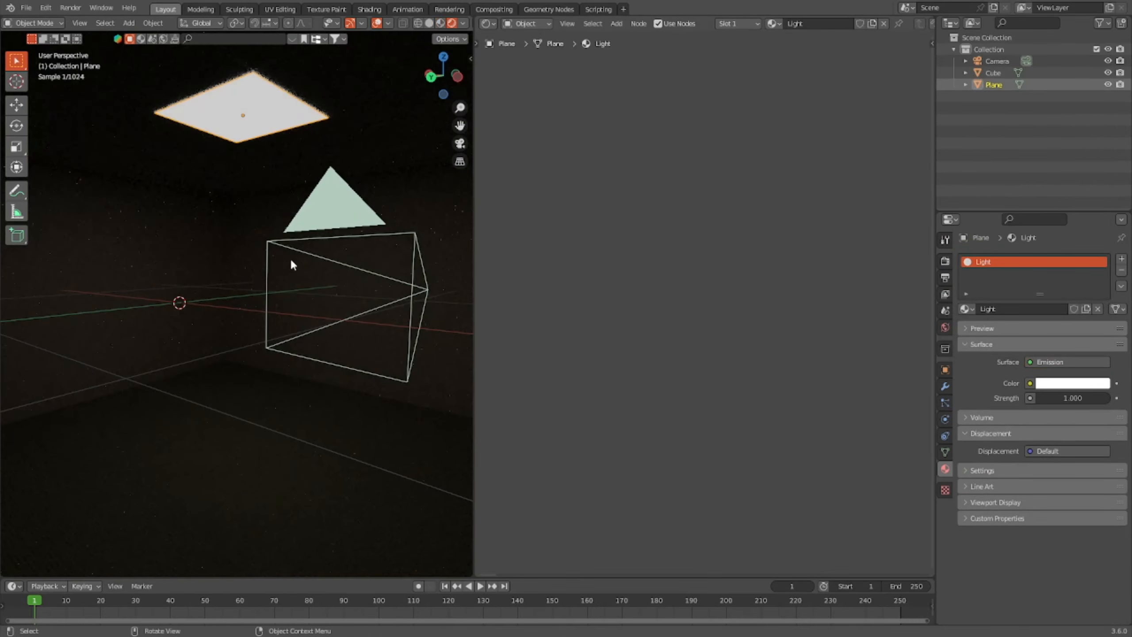
mouse_move(290, 256)
middle_down()
mouse_move(366, 255)
mouse_move(330, 262)
mouse_move(366, 289)
mouse_move(248, 323)
mouse_move(276, 314)
mouse_move(260, 315)
mouse_move(278, 299)
mouse_move(329, 313)
mouse_move(256, 318)
mouse_move(301, 322)
mouse_move(332, 307)
mouse_move(381, 340)
mouse_move(466, 357)
mouse_move(466, 379)
middle_up()
scroll(267, 263, down, 2)
scroll(329, 263, up, 3)
scroll(366, 288, up, 2)
scroll(284, 314, down, 5)
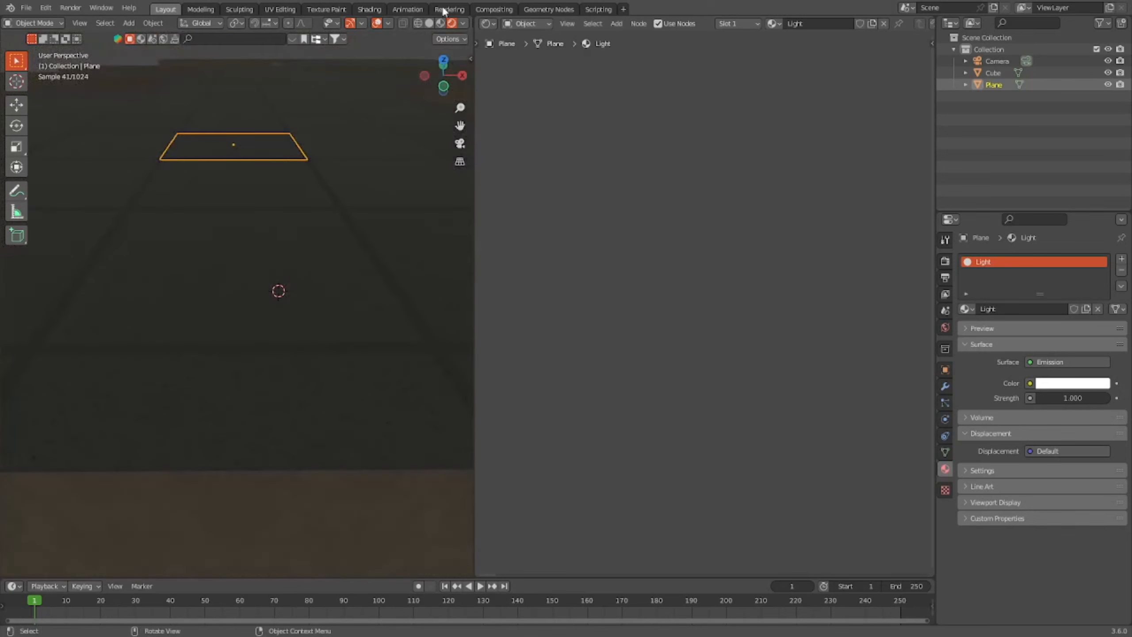
Step: Return to material preview in top view and add an Array modifier to the light plane
click(443, 23)
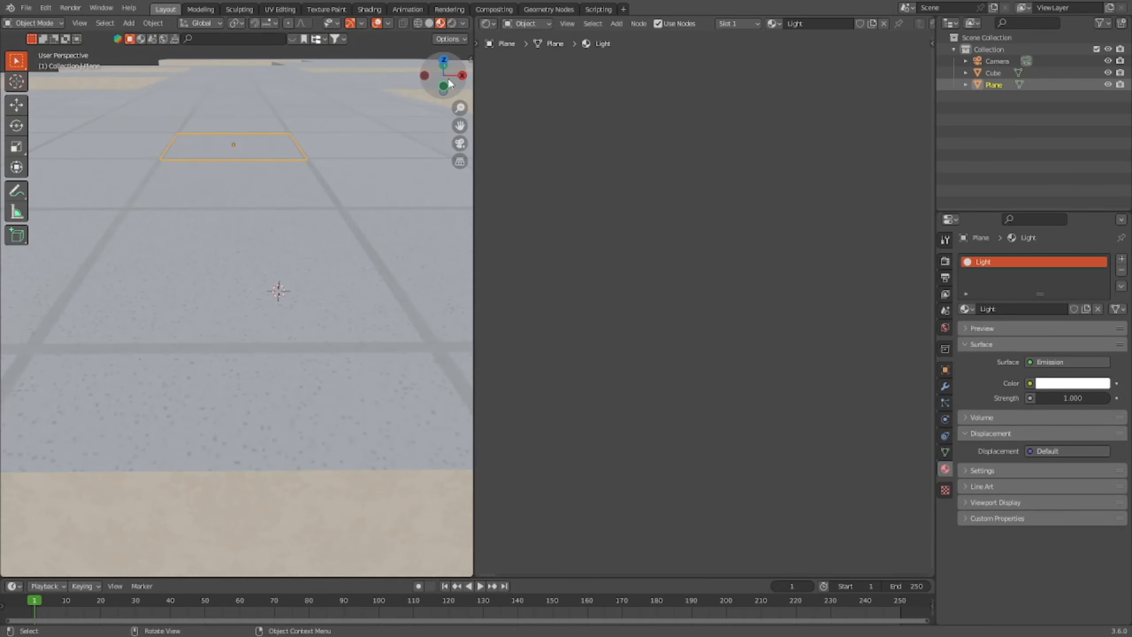
click(444, 60)
scroll(231, 288, down, 3)
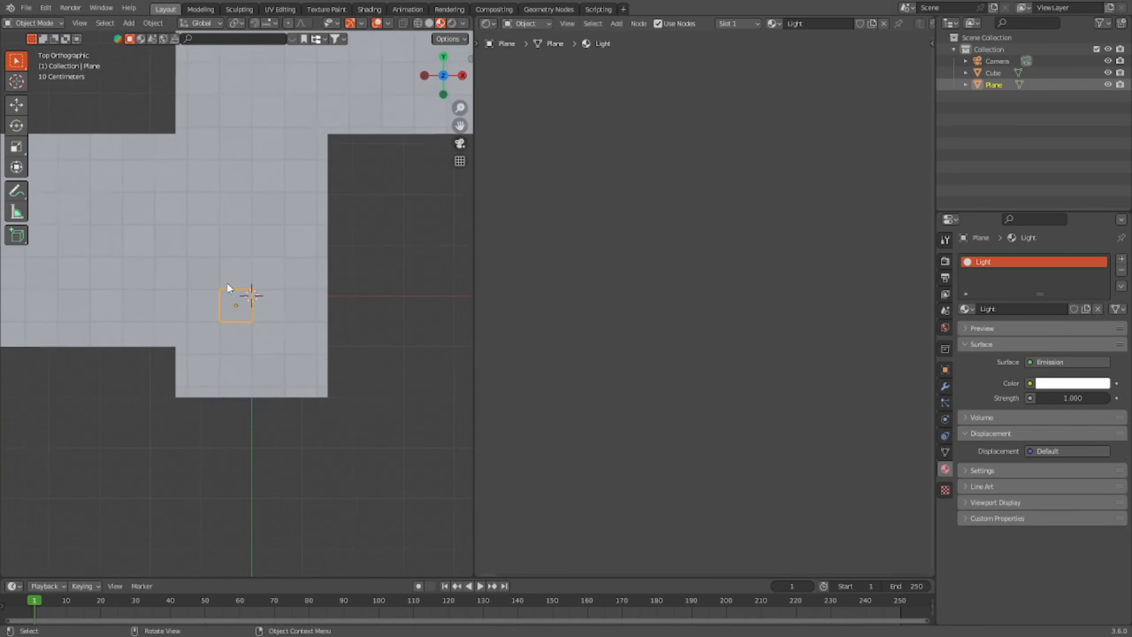
scroll(278, 298, up, 10)
shift+middle_drag(328, 277, 290, 280)
click(945, 370)
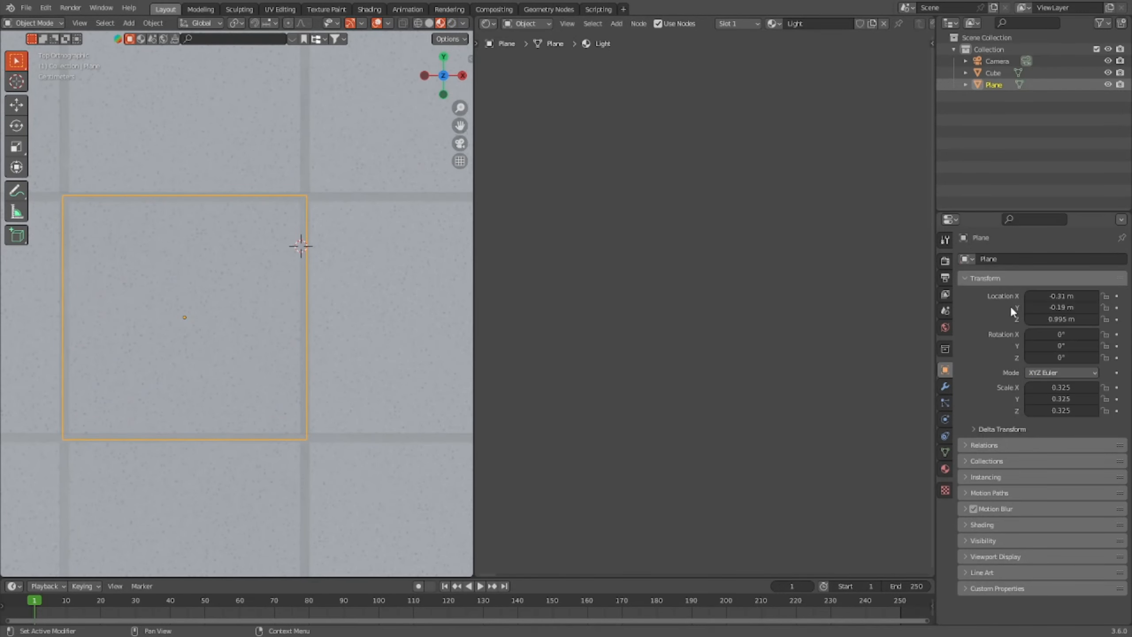
click(945, 386)
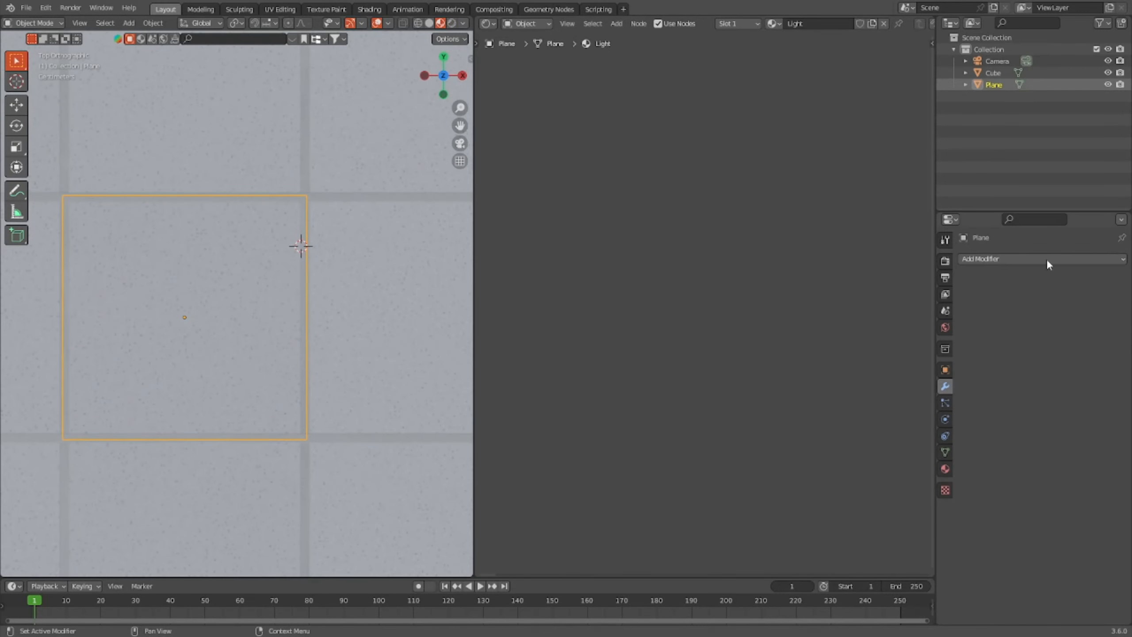
click(1021, 259)
click(979, 259)
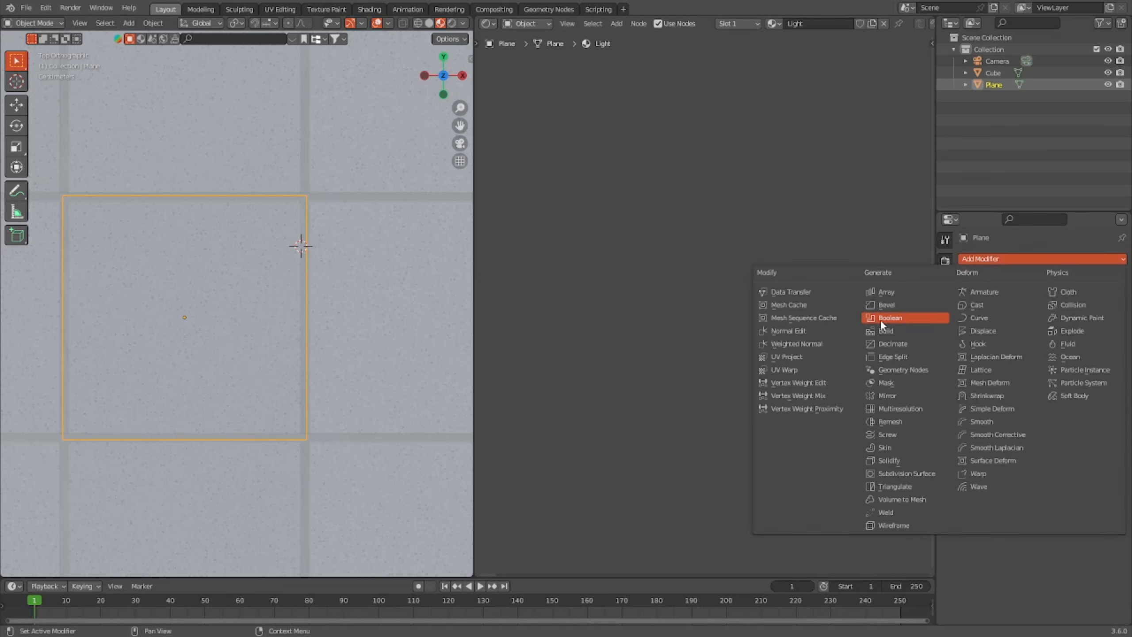
click(876, 293)
scroll(222, 130, down, 4)
scroll(400, 229, up, 3)
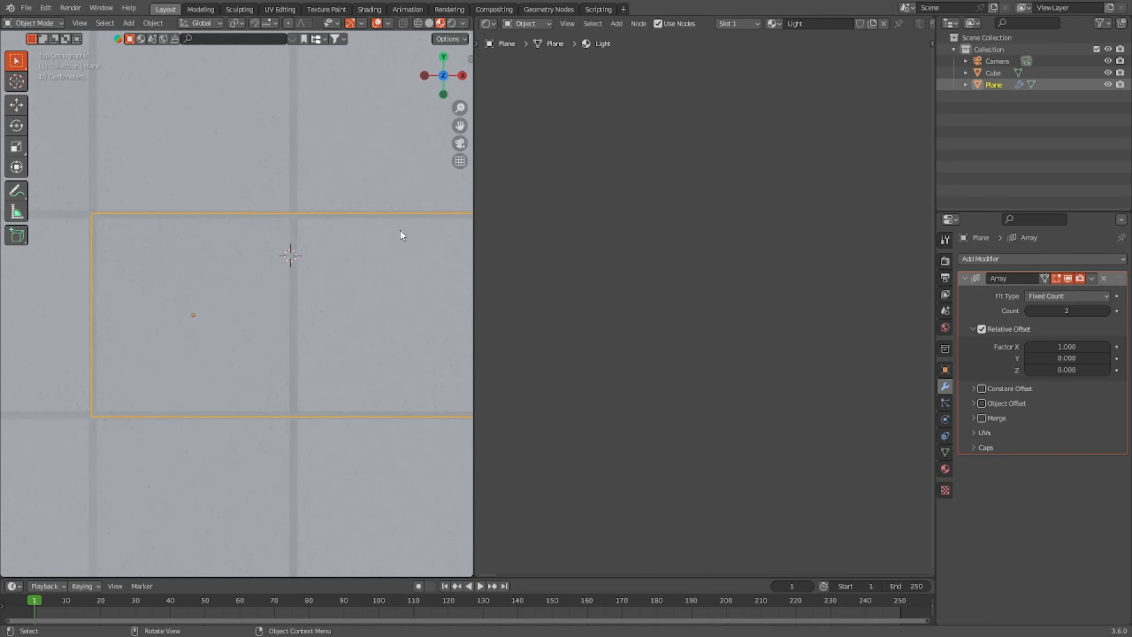
scroll(417, 268, down, 1)
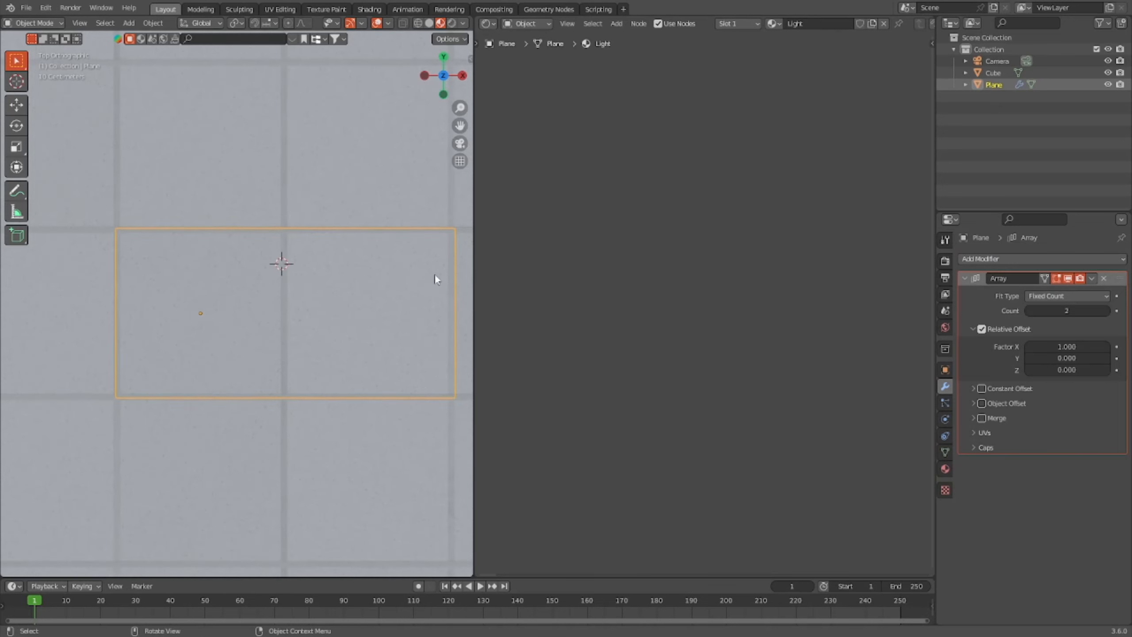
Step: Examine the arrayed ceiling light from inside the room in rendered shading
middle_drag(363, 212, 451, 90)
click(451, 23)
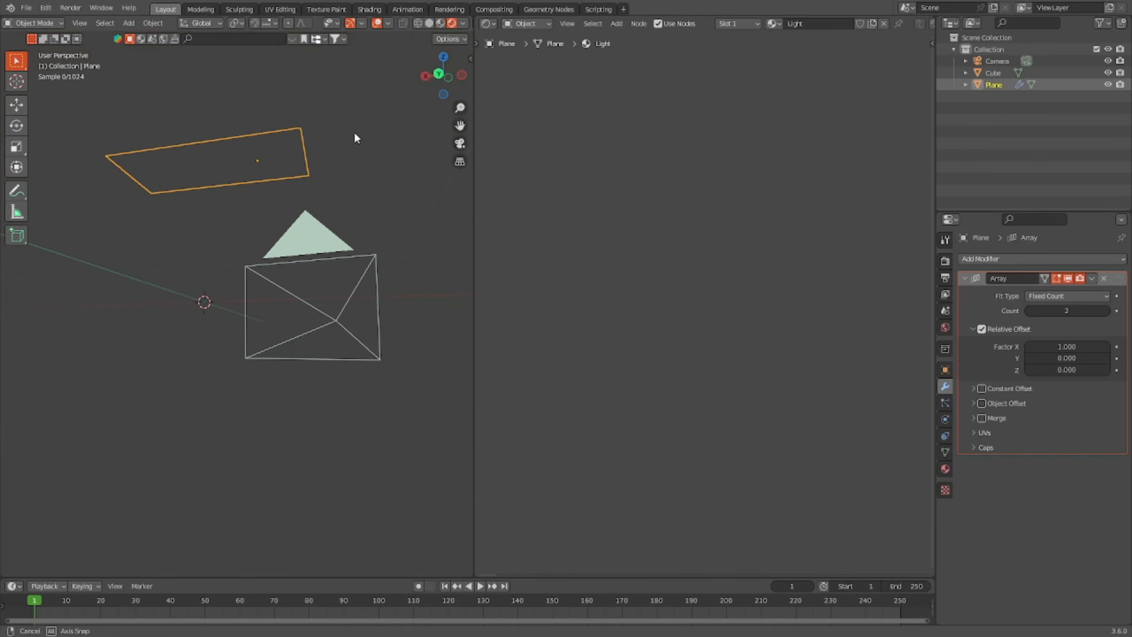
middle_drag(344, 130, 381, 135)
middle_drag(306, 262, 313, 245)
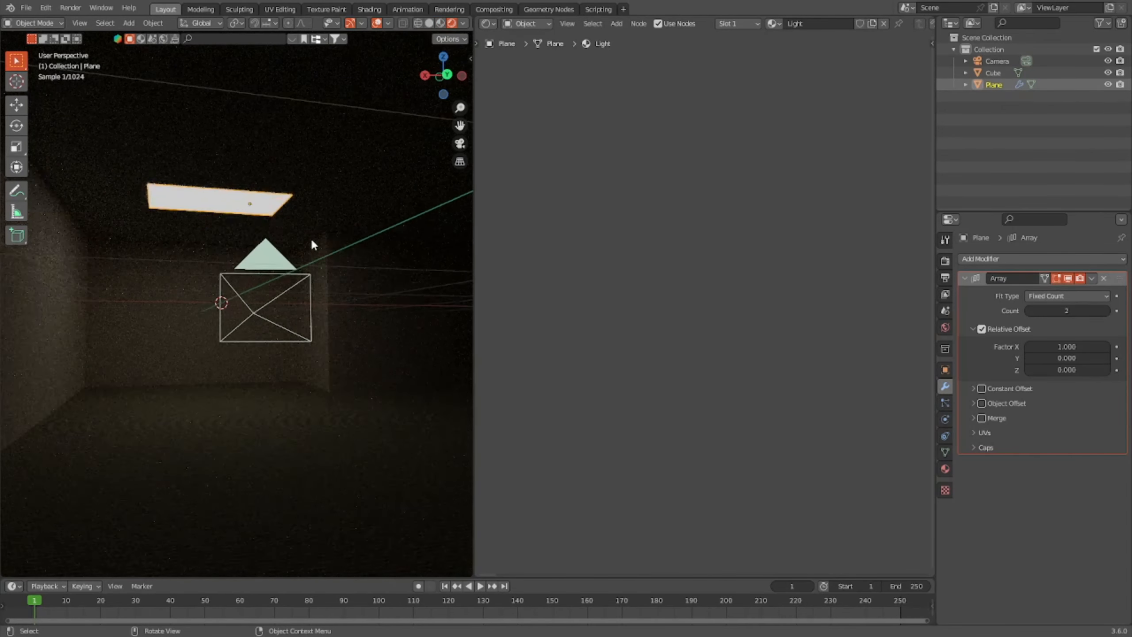
scroll(313, 245, up, 2)
Step: In top view with material preview, duplicate the ceiling light about 2.55 m along Y, aligned with the tile grid
click(443, 57)
scroll(318, 245, down, 6)
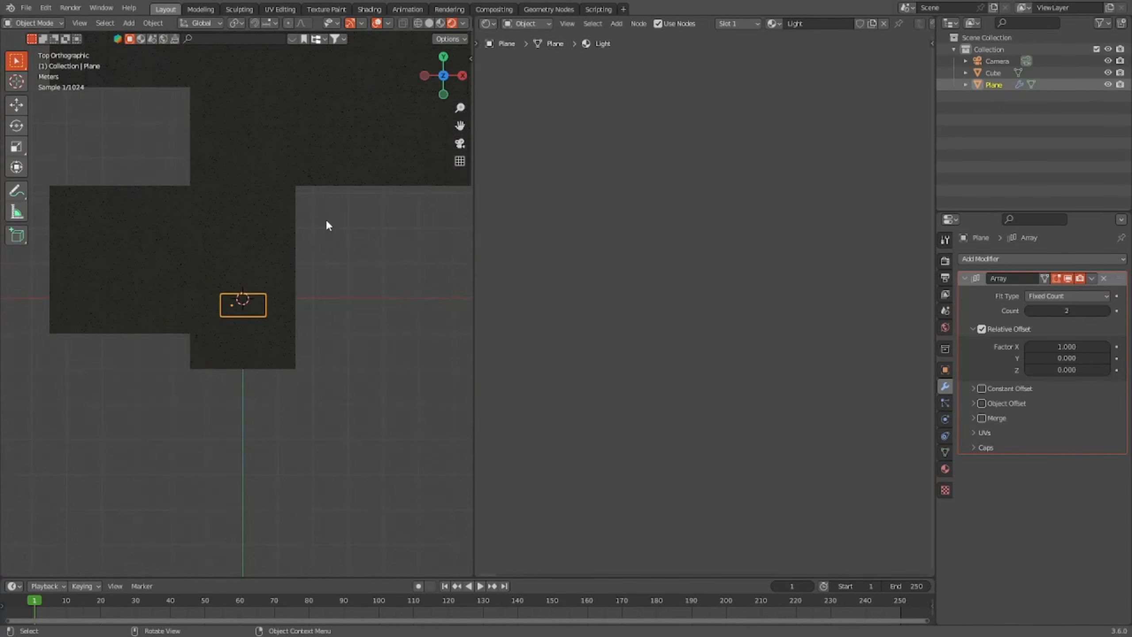
click(440, 23)
scroll(293, 255, up, 5)
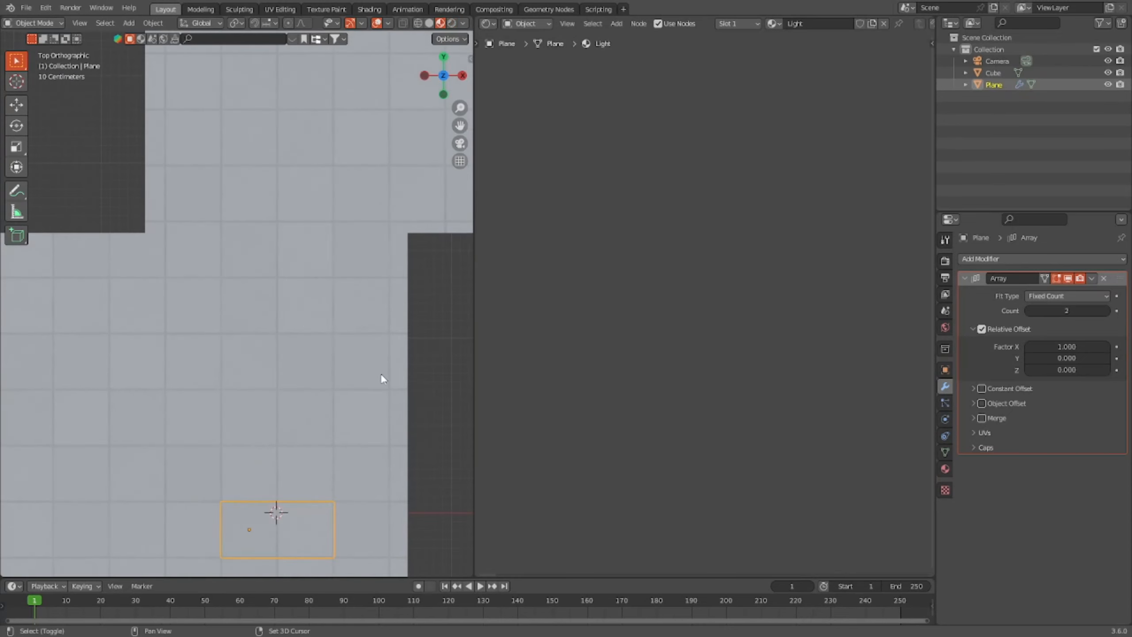
key(shift+d)
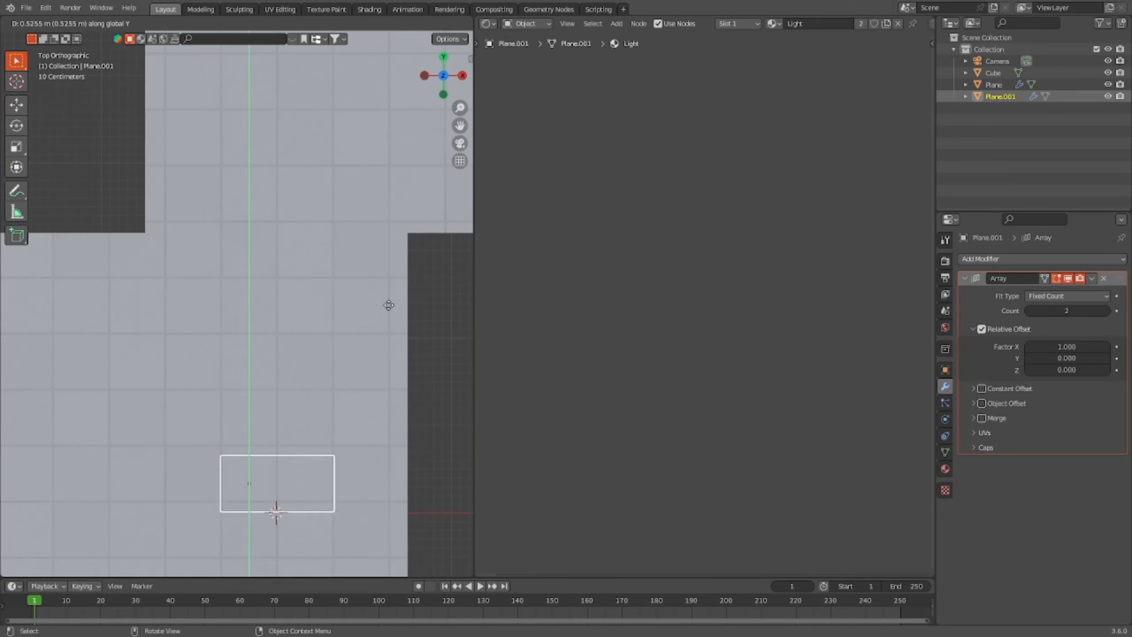
key(ctrl)
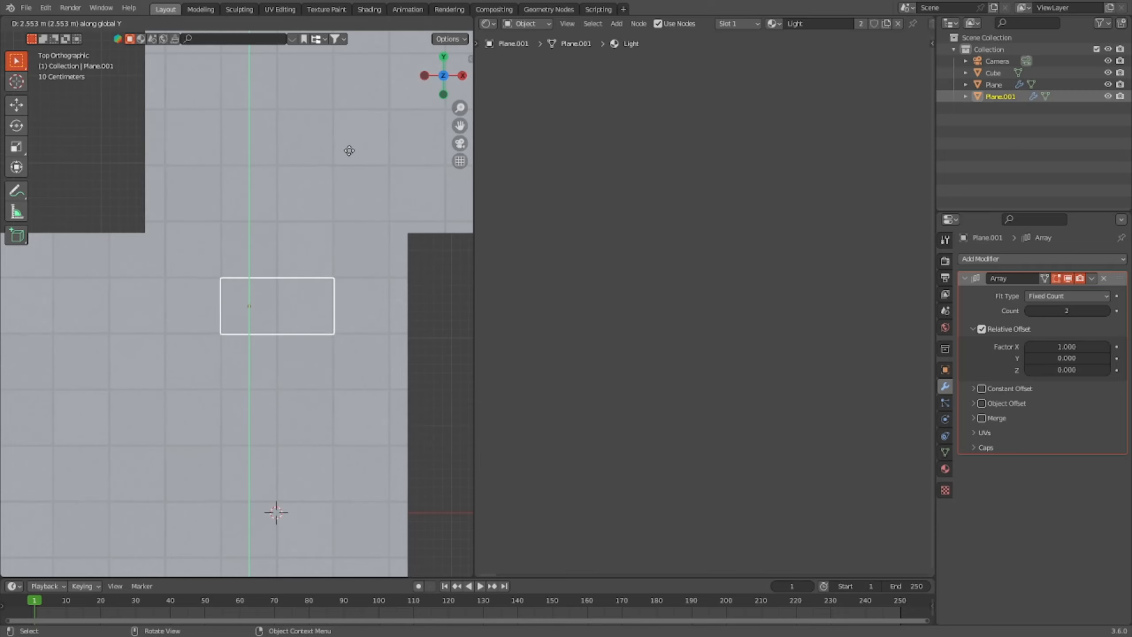
click(349, 151)
scroll(322, 389, up, 6)
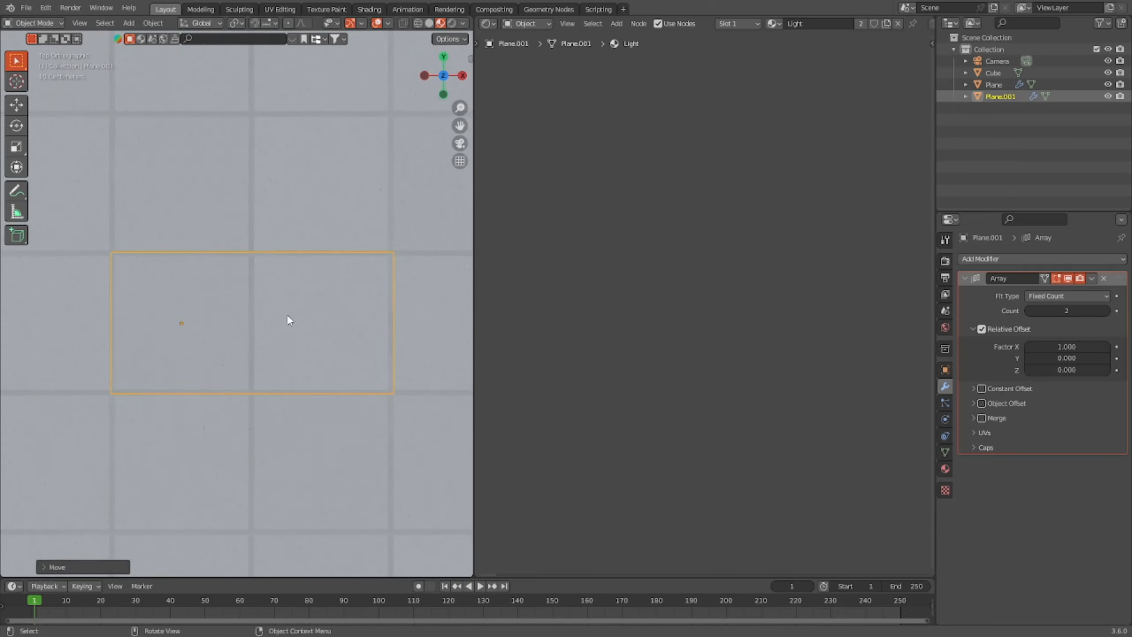
scroll(289, 314, down, 6)
Step: Select both ceiling lights and duplicate them about 5.23 m along Y in top view
middle_drag(290, 314, 301, 262)
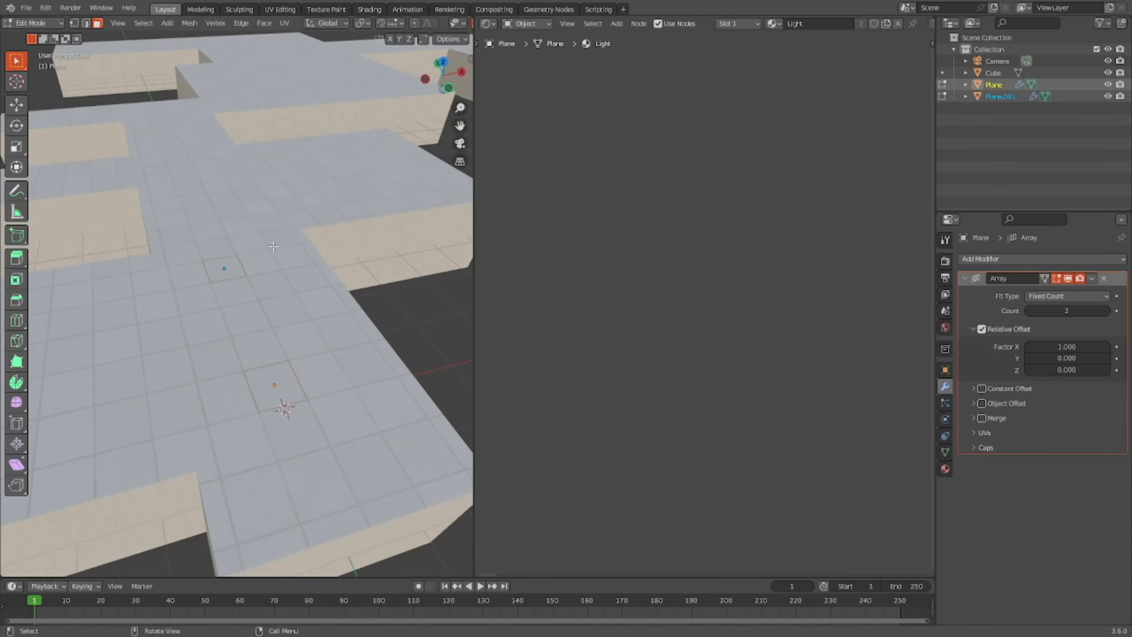
key(Tab)
key(KP_7)
key(shift+d)
key(y)
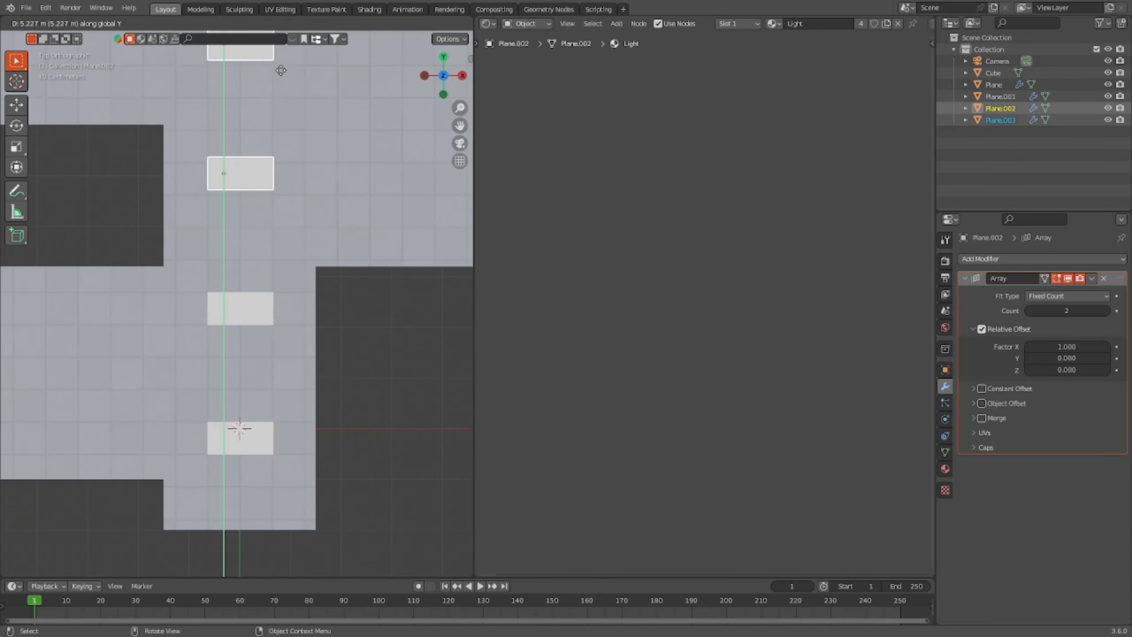
click(281, 71)
Step: Duplicate the pair of lights once more along Y towards the corridor's far end and align the copies with the tiles
scroll(322, 150, down, 7)
key(shift+d)
key(y)
click(308, 78)
scroll(313, 187, up, 9)
key(g)
key(y)
click(325, 235)
Step: From inside the corridor in rendered shading, set the Light material's emission color to hue 0.1 and saturation 0.8
middle_drag(325, 234, 311, 178)
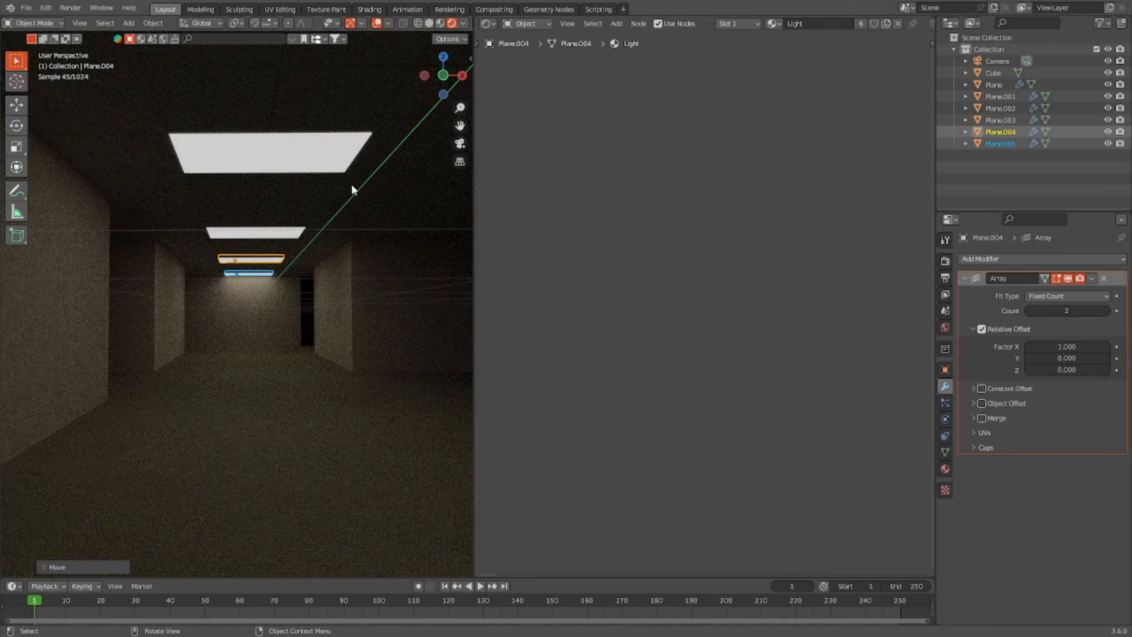
click(999, 60)
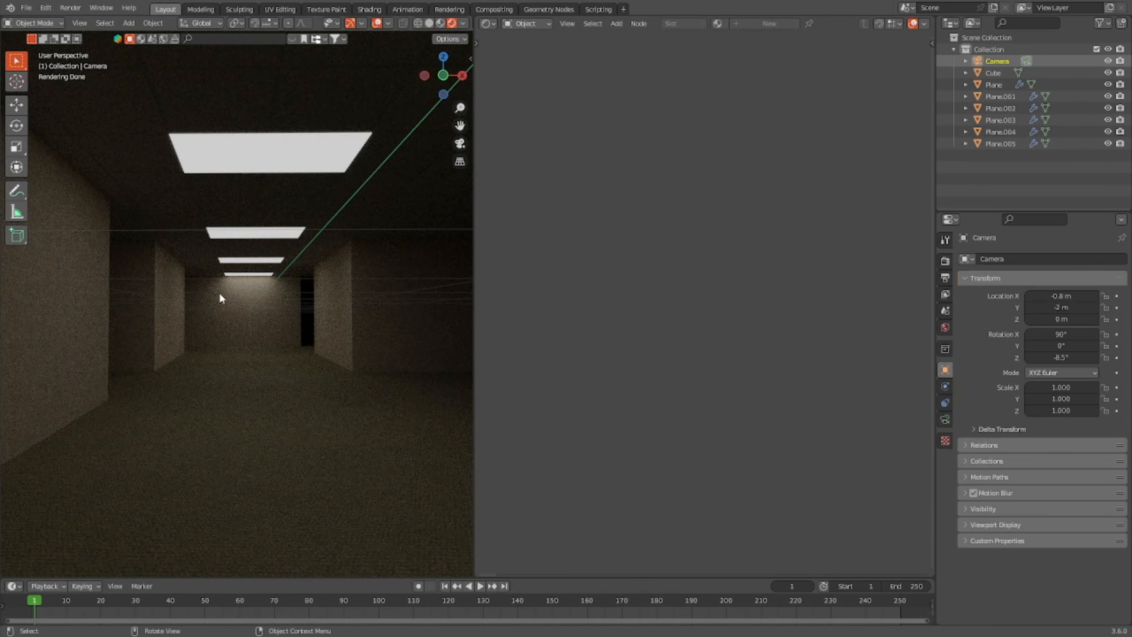
click(271, 159)
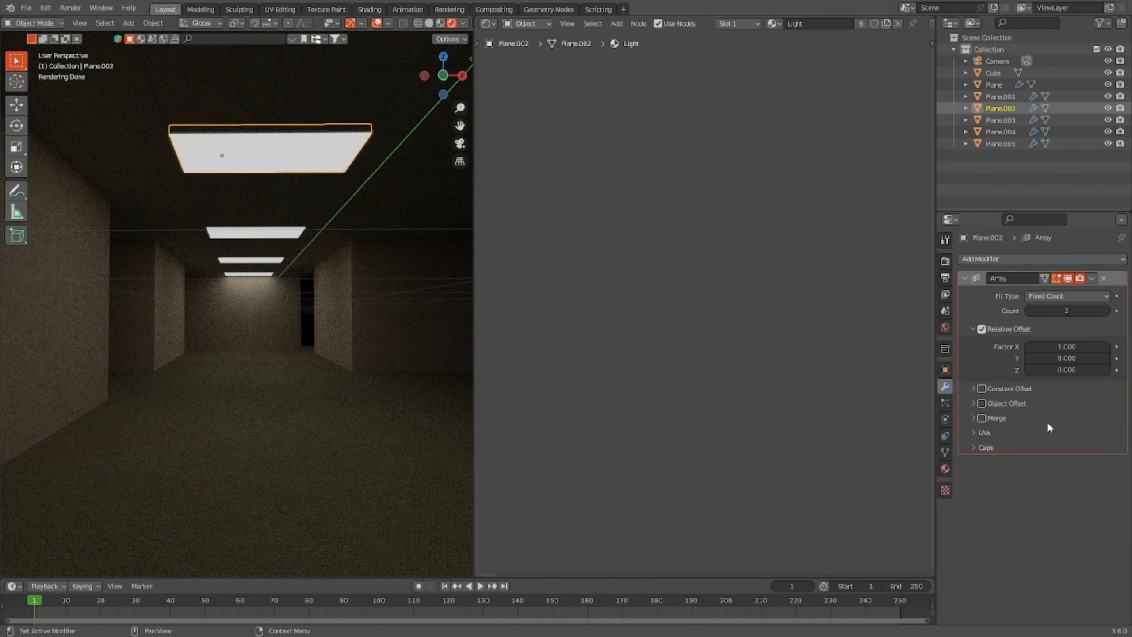
click(945, 469)
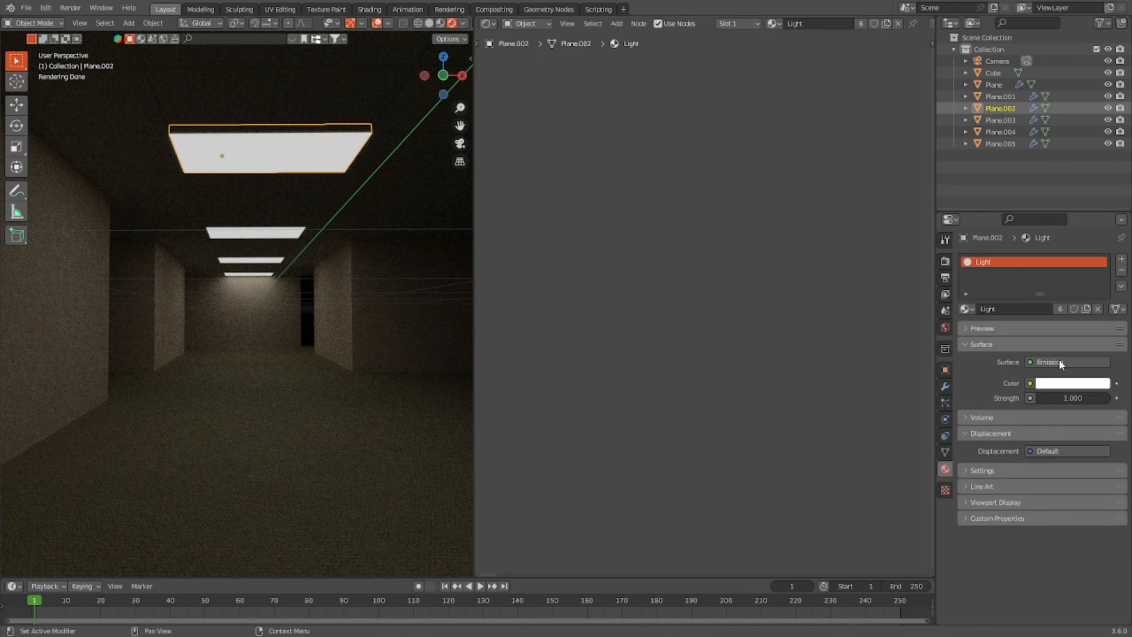
click(1085, 385)
mouse_move(1049, 260)
mouse_down()
mouse_move(1028, 281)
mouse_move(1044, 268)
mouse_move(1036, 275)
mouse_up()
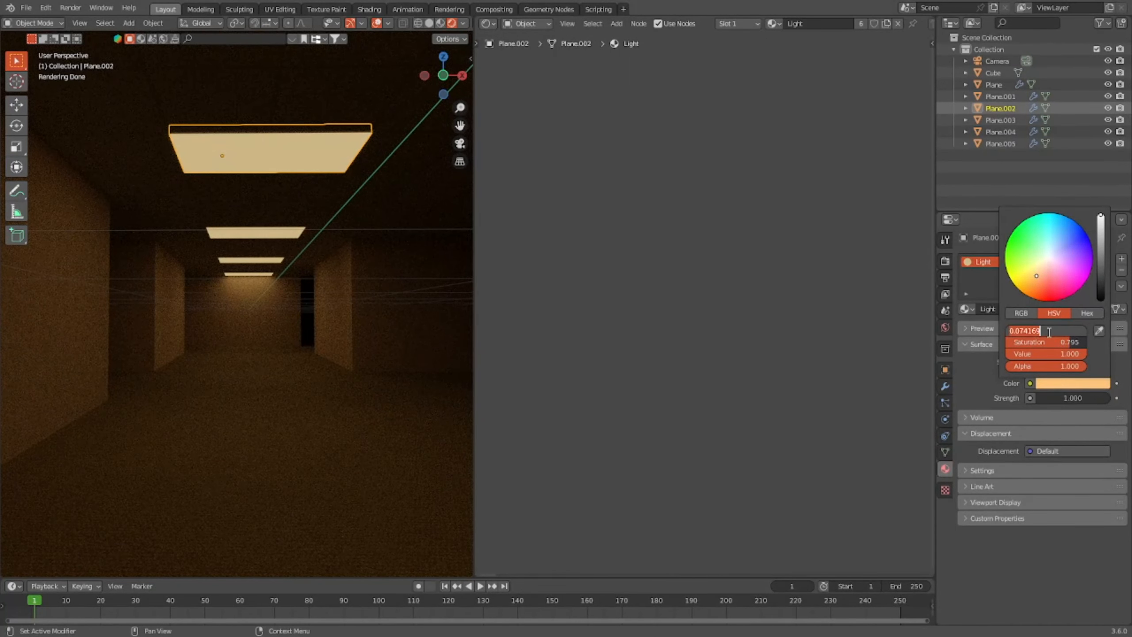
text(0.1)
key(Return)
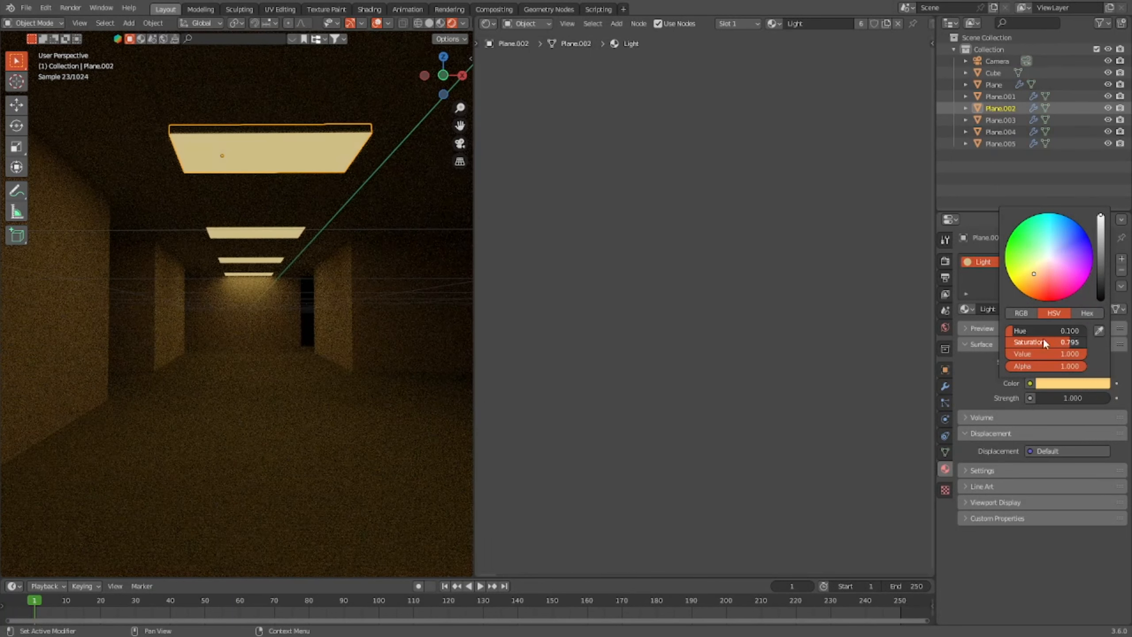
text(0.8)
key(Return)
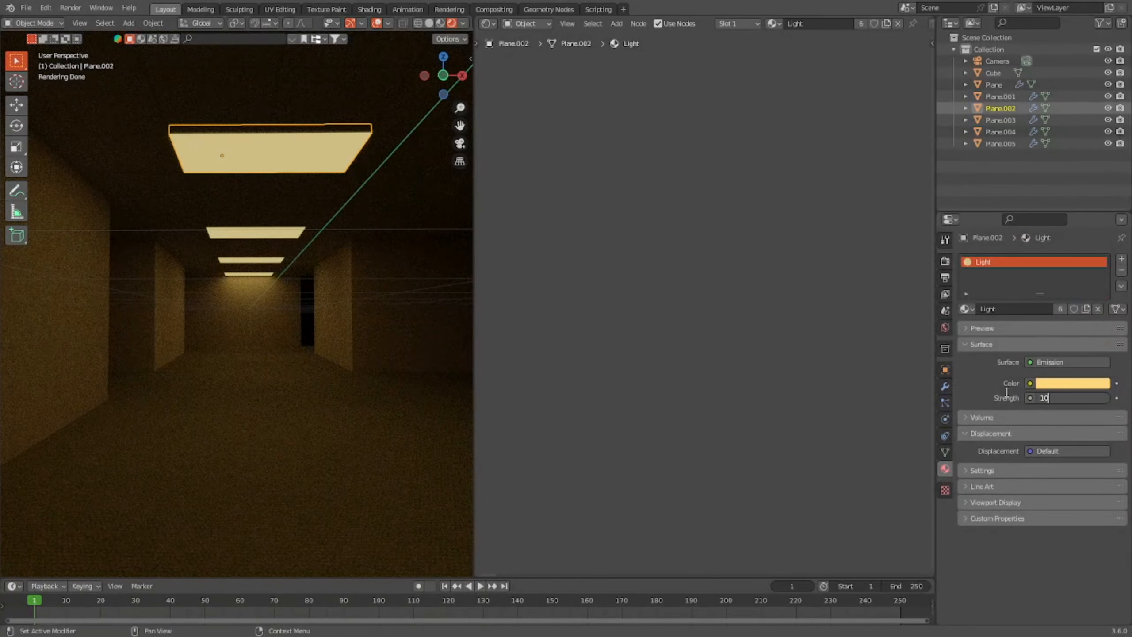
Step: Try an emission strength of 10, change it to 8, and adjust the light color's saturation to 0.7
text(10)
key(Return)
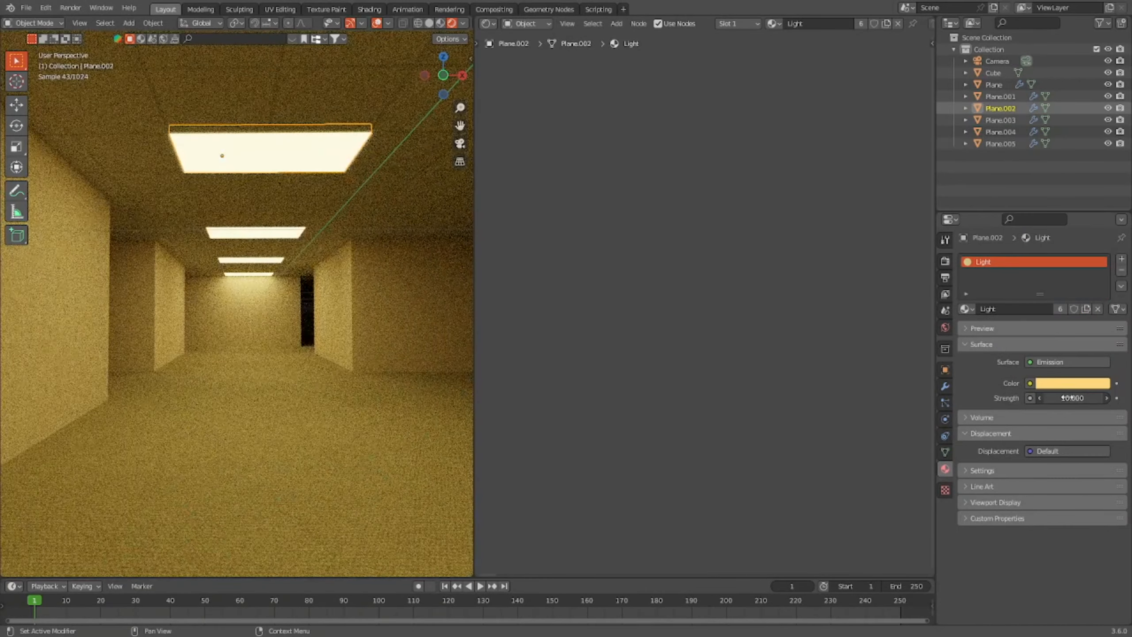
click(1071, 397)
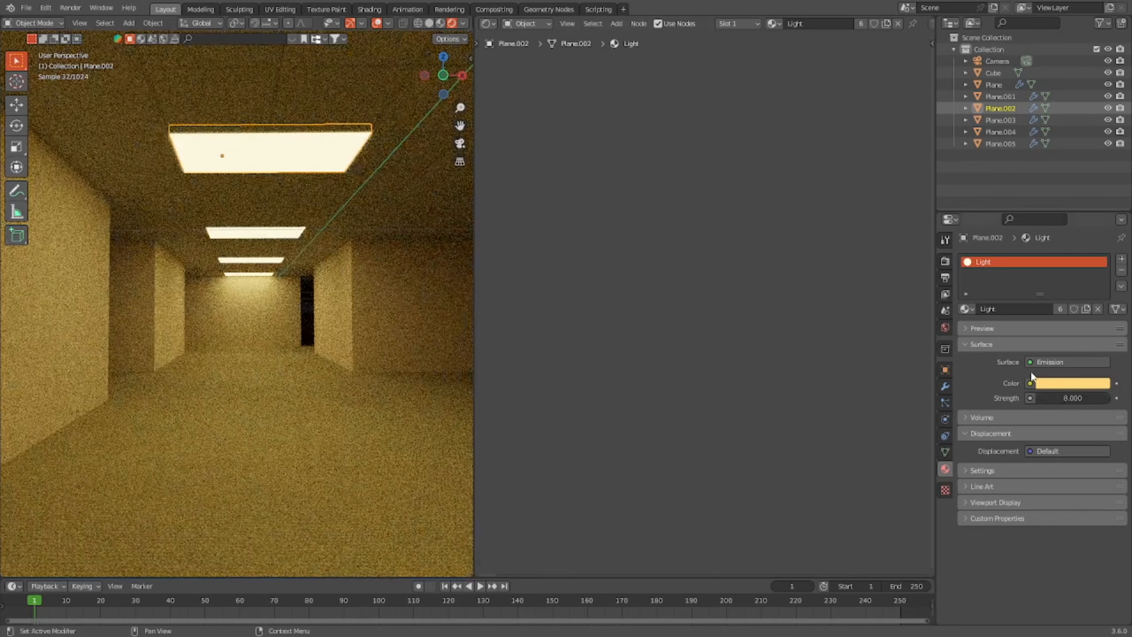
click(1093, 384)
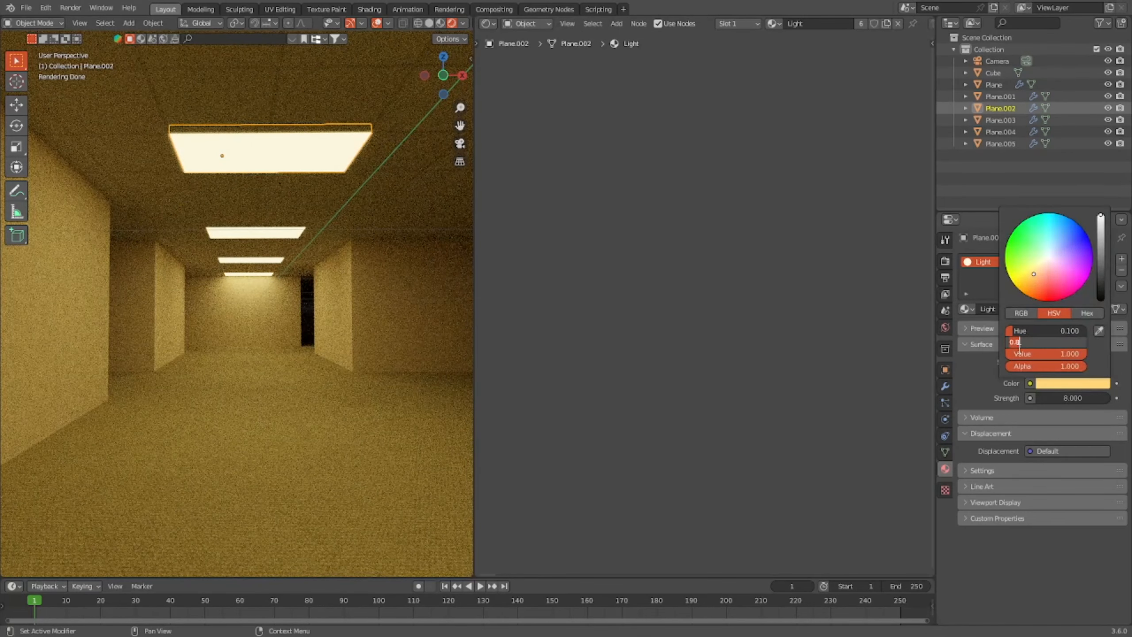
key(Return)
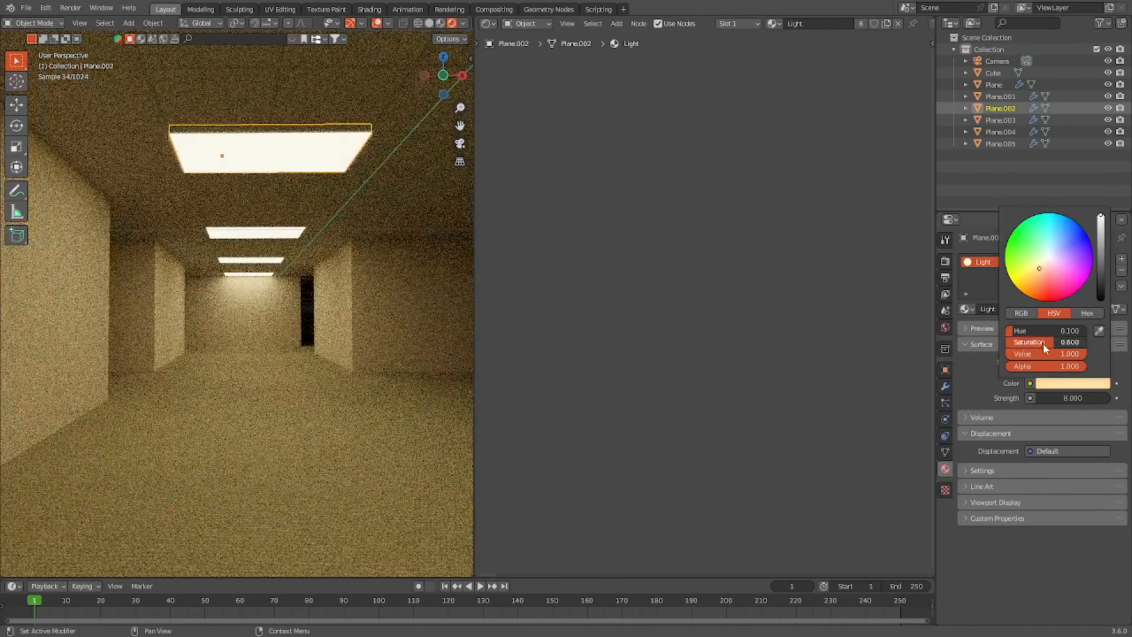
text(.7)
key(Return)
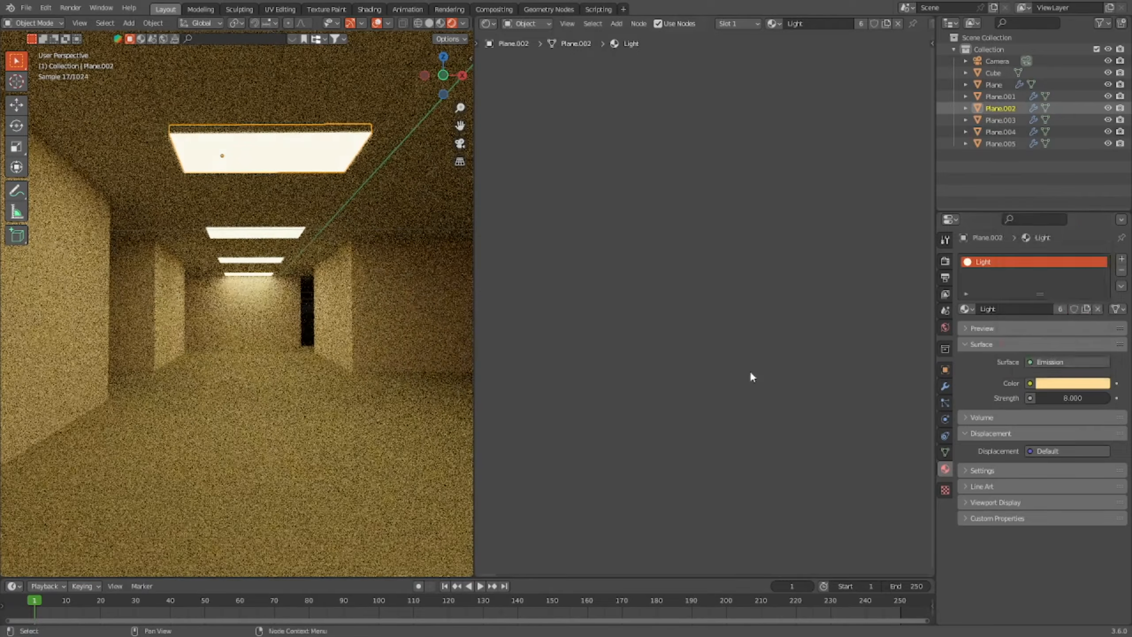
Step: Examine the brightness and tint of the lit corridor from several distances in rendered shading
scroll(317, 304, down, 1)
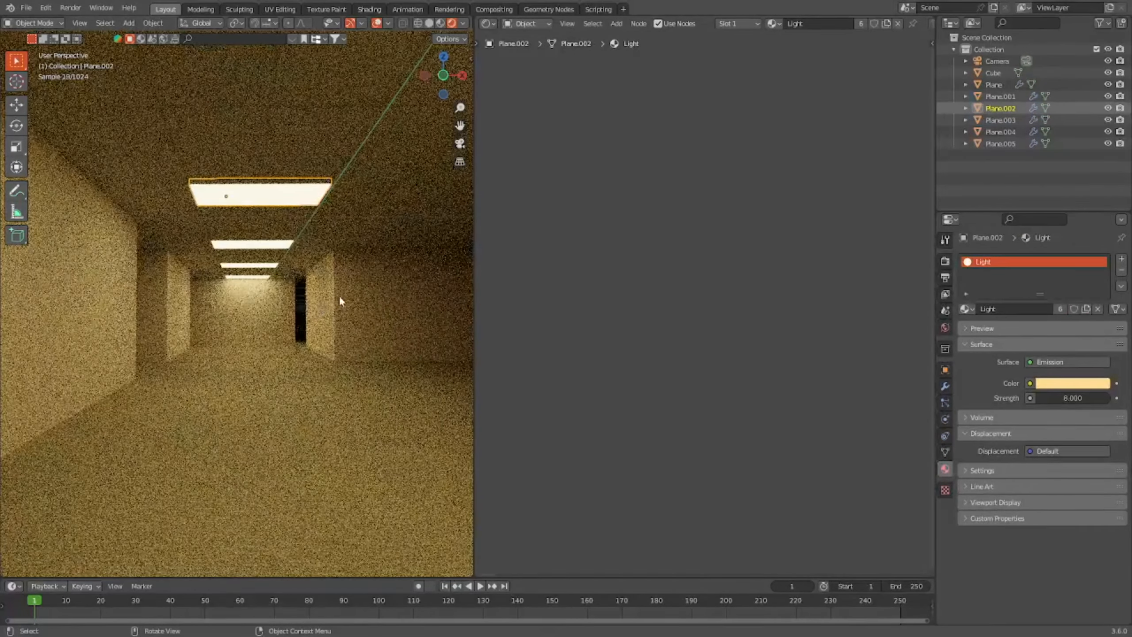
scroll(340, 297, down, 1)
scroll(352, 299, up, 5)
scroll(370, 322, down, 6)
scroll(324, 304, up, 5)
scroll(190, 337, down, 5)
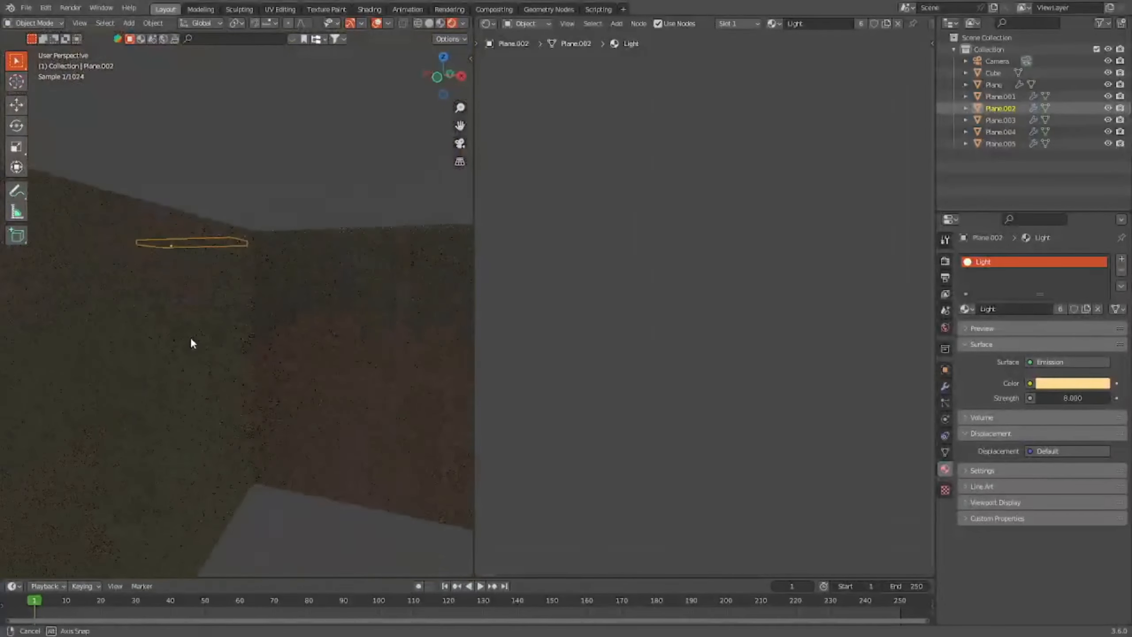
scroll(217, 335, up, 5)
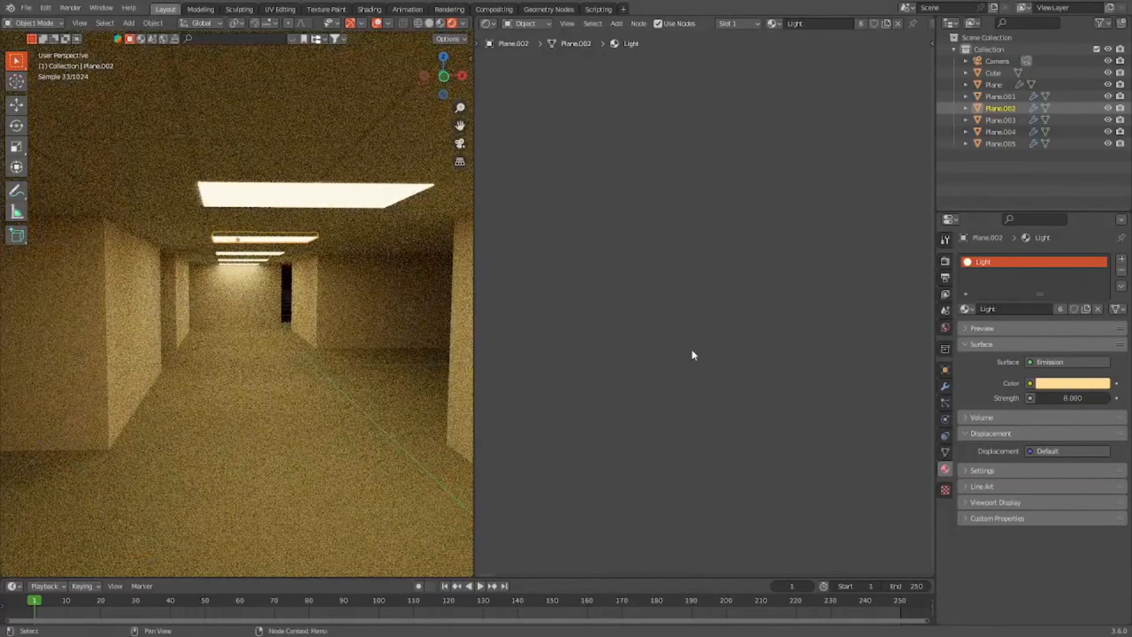
scroll(347, 217, up, 2)
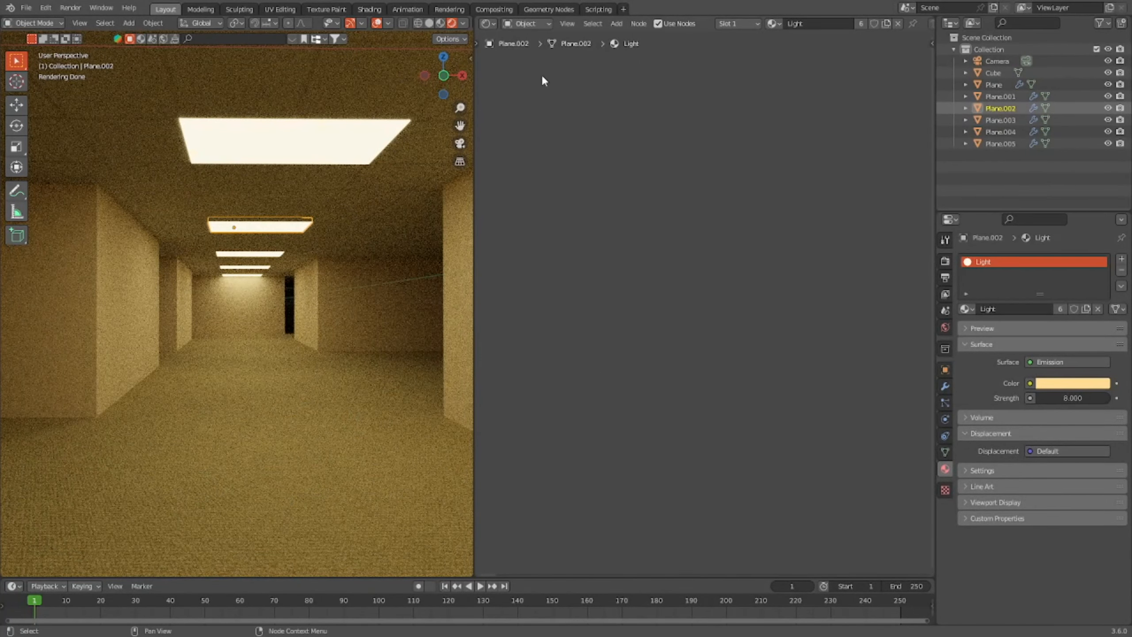
Step: In top view with material preview, move the farthest corridor light along X into the adjoining wide room
click(440, 23)
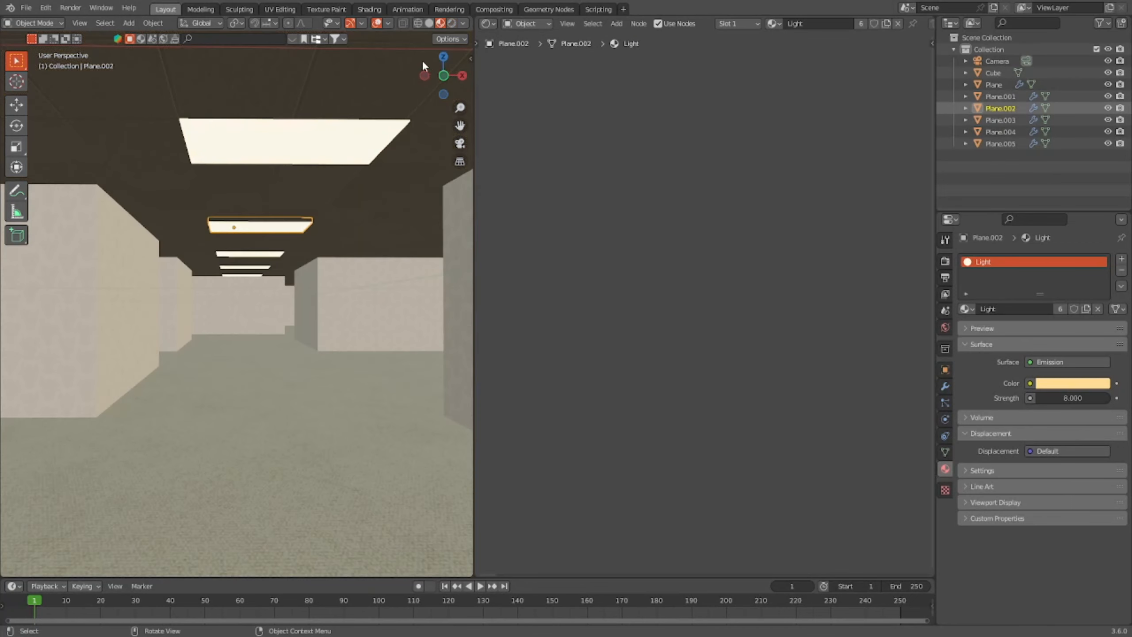
scroll(403, 100, down, 6)
middle_drag(405, 172, 408, 252)
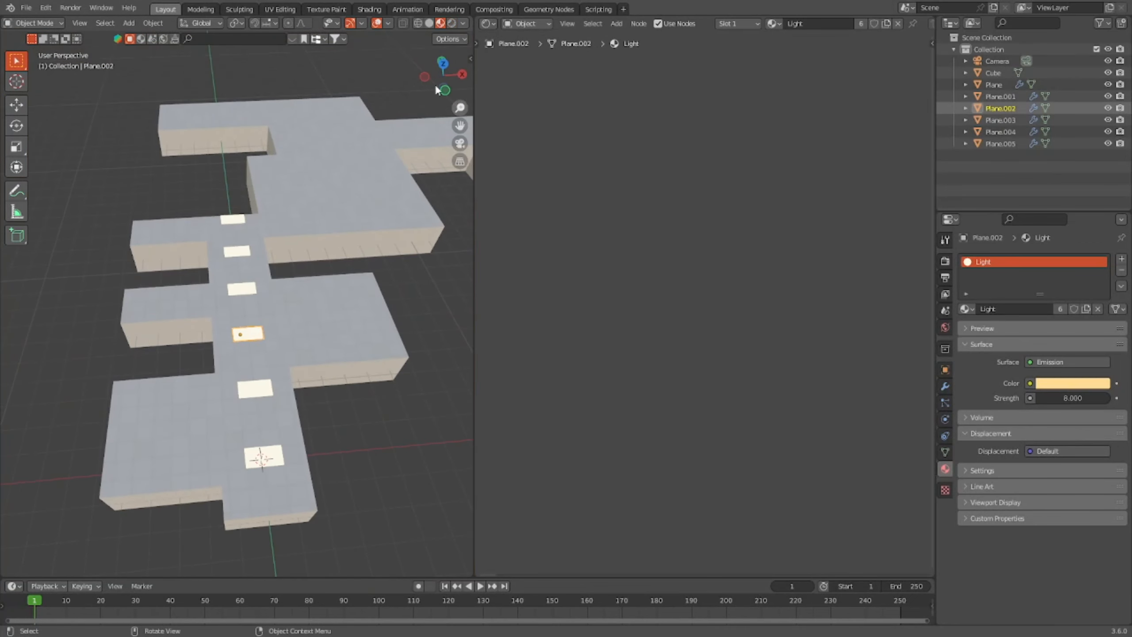
click(443, 63)
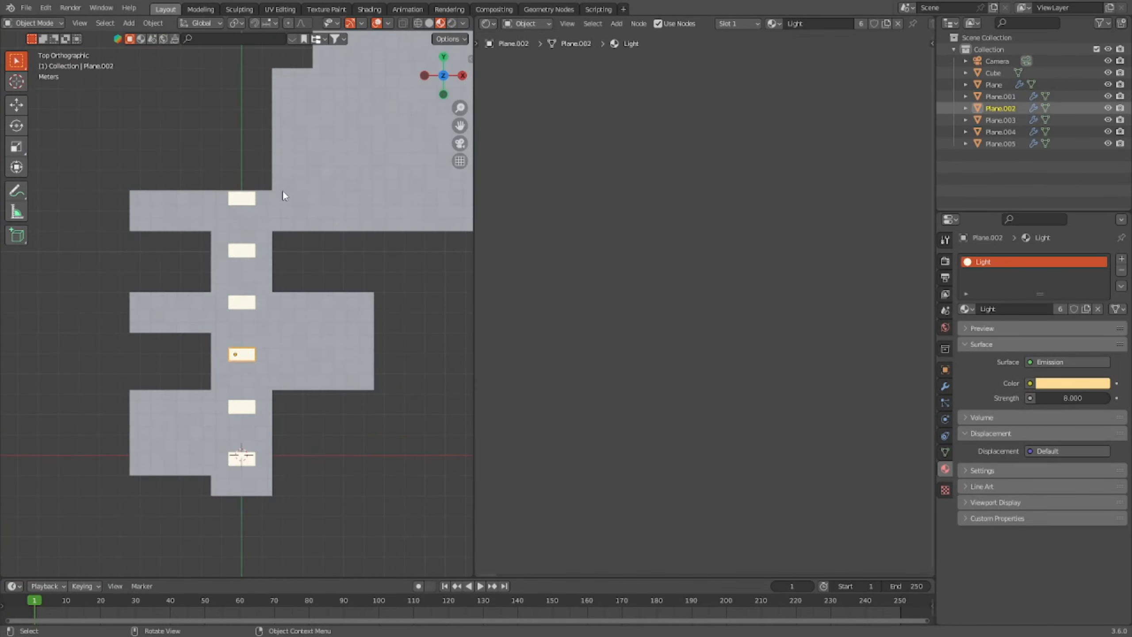
click(249, 200)
scroll(248, 198, up, 2)
shift+middle_drag(269, 208, 154, 429)
scroll(177, 382, up, 3)
key(g)
key(x)
click(341, 393)
shift+middle_drag(341, 392, 226, 408)
scroll(276, 363, down, 2)
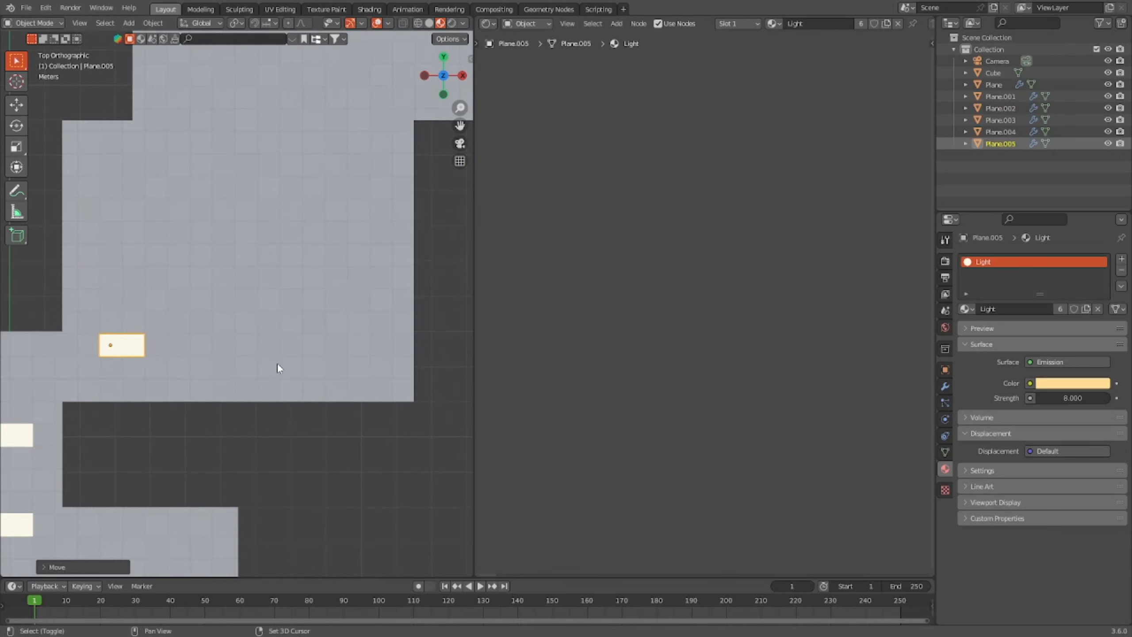
Step: Duplicate the room light twice along X into a row of three and set the middle light's array count to 1
key(shift+d)
key(x)
click(412, 348)
scroll(353, 306, down, 1)
key(shift+d)
key(x)
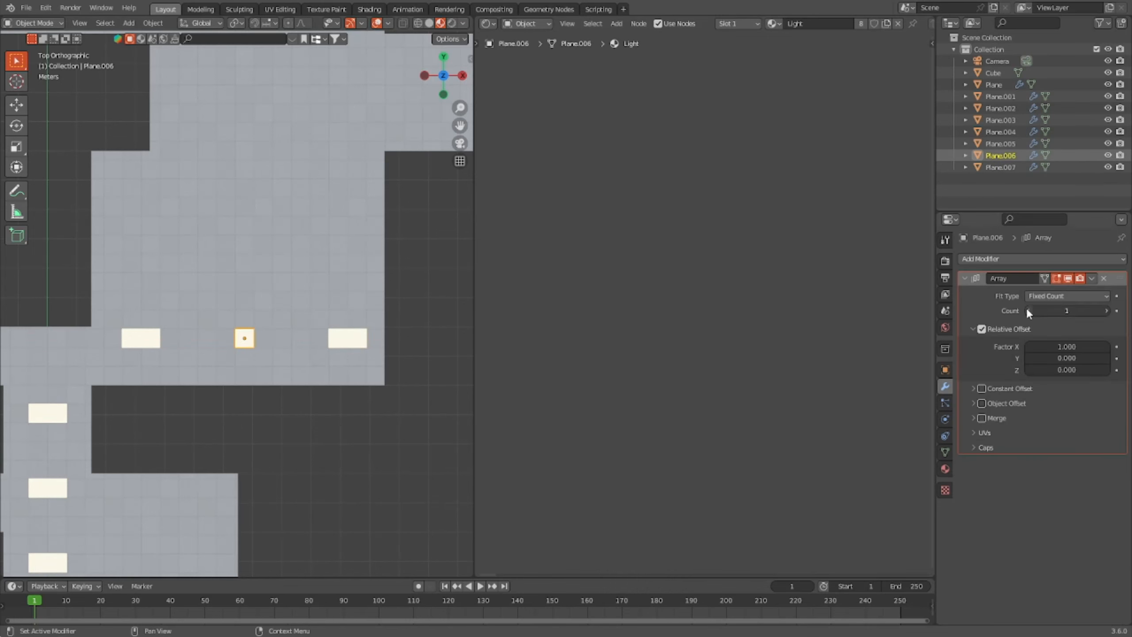
Step: Duplicate the row of three lights twice along Y, the second time by about 2.19 m, to fill the room
shift+click(141, 333)
shift+click(346, 338)
key(shift+d)
key(y)
click(339, 249)
key(shift+d)
key(y)
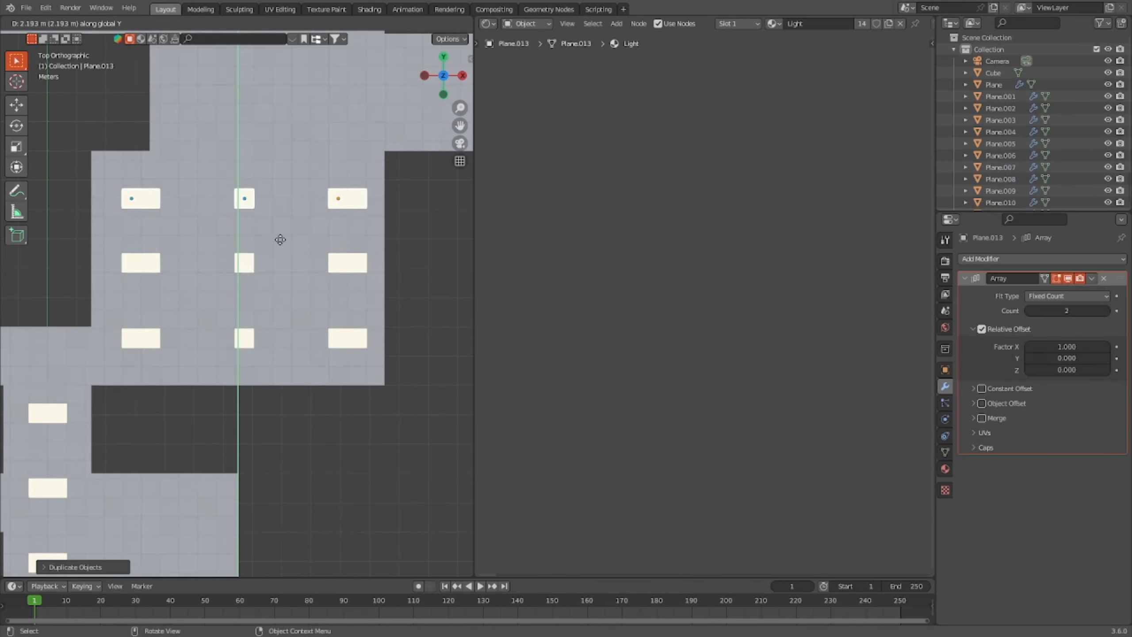
click(280, 240)
Step: Copy a single-tile light beyond the three rows and duplicate it along X at a spacing of about 2.56 m
scroll(312, 247, down, 2)
scroll(369, 135, up, 2)
shift+middle_drag(290, 290, 353, 381)
key(shift+d)
click(315, 323)
scroll(312, 280, up, 4)
key(shift+d)
key(x)
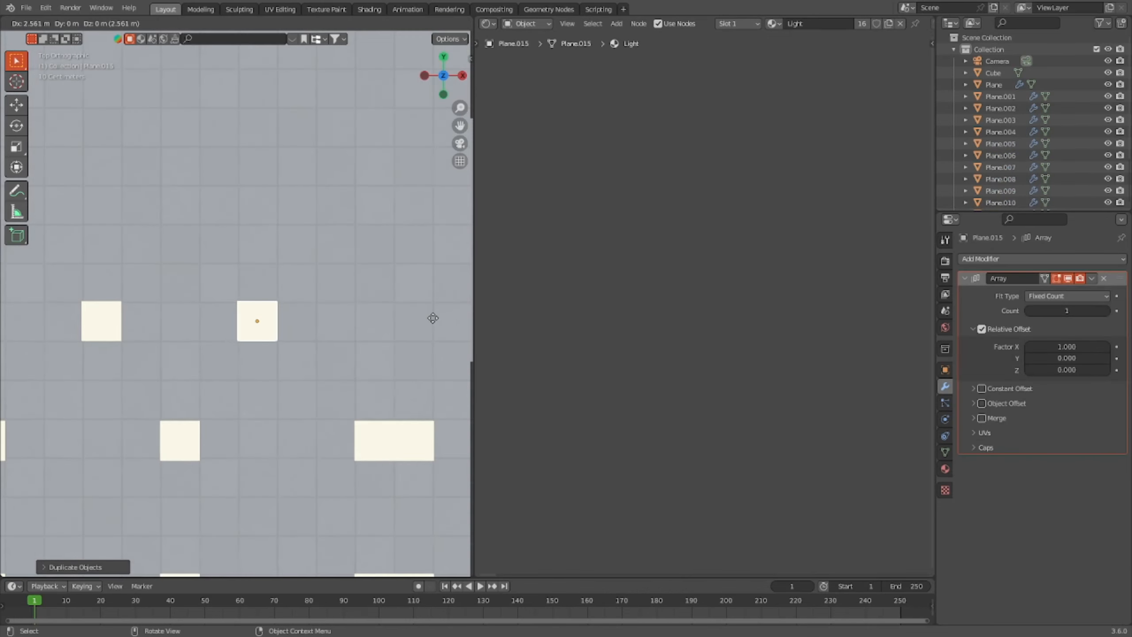
click(454, 316)
scroll(239, 306, down, 3)
Step: Duplicate the row of single-tile lights three times along Y to make four rows
shift+click(156, 316)
key(shift+d)
key(y)
click(210, 232)
key(shift+d)
key(y)
click(351, 180)
key(shift+d)
key(y)
click(306, 132)
Step: Duplicate the end row of lights along X into the side corridor and set each copy's array count to 2
scroll(285, 161, down, 3)
key(shift+d)
key(x)
click(125, 215)
scroll(172, 218, up, 2)
scroll(172, 217, down, 3)
click(1106, 310)
click(112, 212)
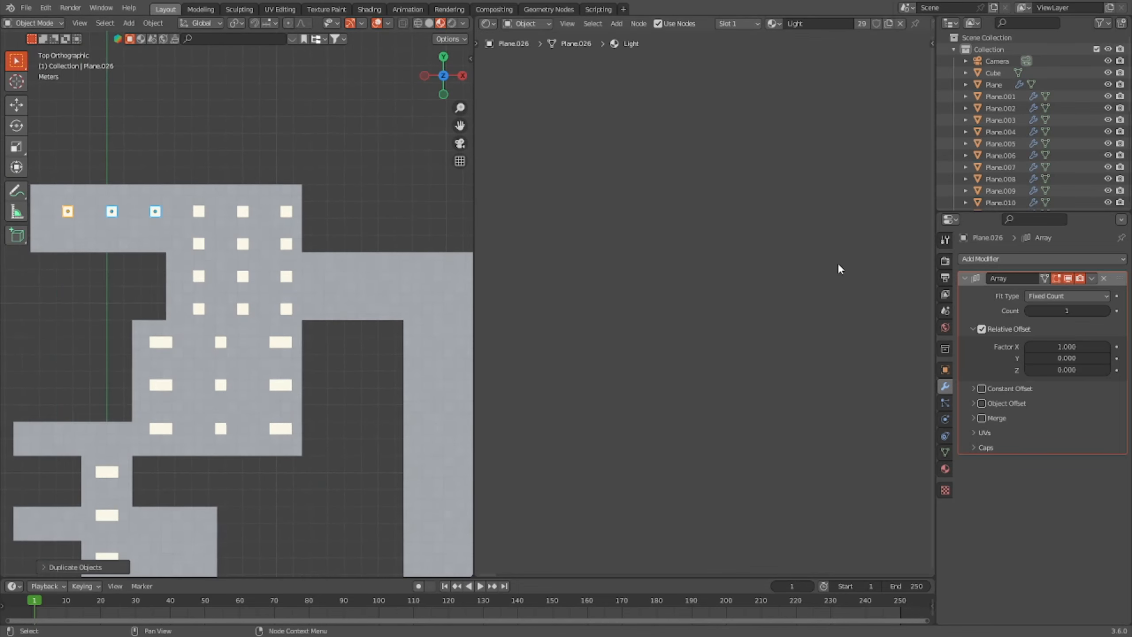
click(1107, 310)
click(155, 212)
Step: Rotate each of the three side-corridor lights by 90° in top view
scroll(385, 358, down, 3)
key(r)
key(9)
key(0)
key(Return)
click(260, 278)
key(r)
key(9)
key(0)
key(Return)
click(184, 285)
key(r)
key(9)
key(0)
key(Return)
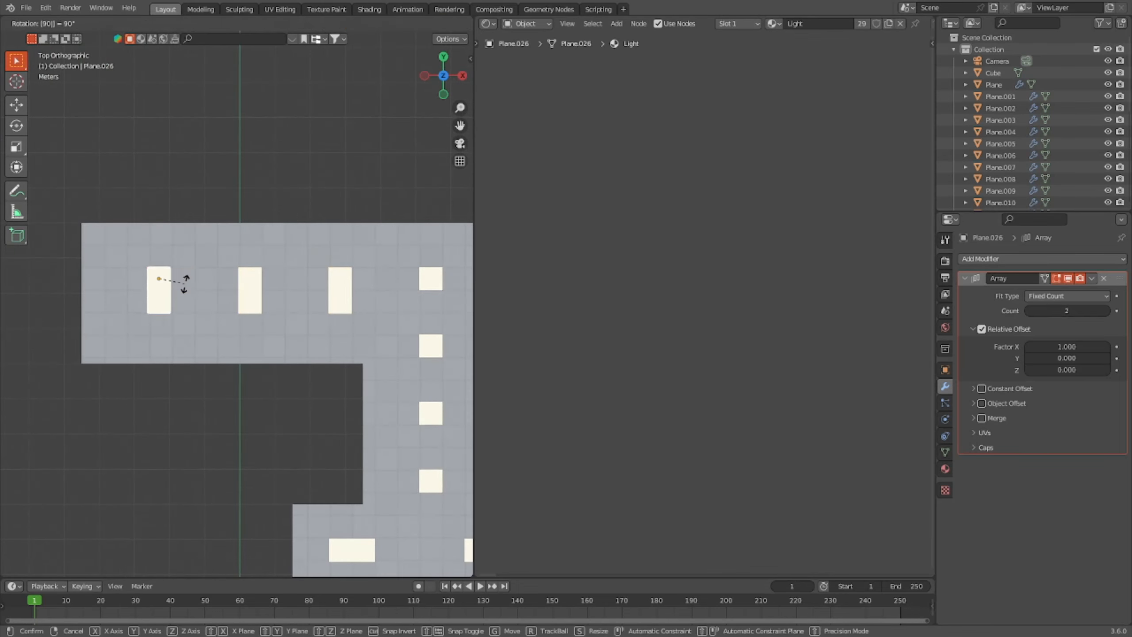
Step: Align the three rotated lights with the ceiling tiles and switch to the camera view
middle_drag(184, 288, 134, 513)
key(KP_7)
key(g)
click(188, 371)
click(265, 273)
key(g)
click(265, 273)
click(109, 282)
key(g)
key(x)
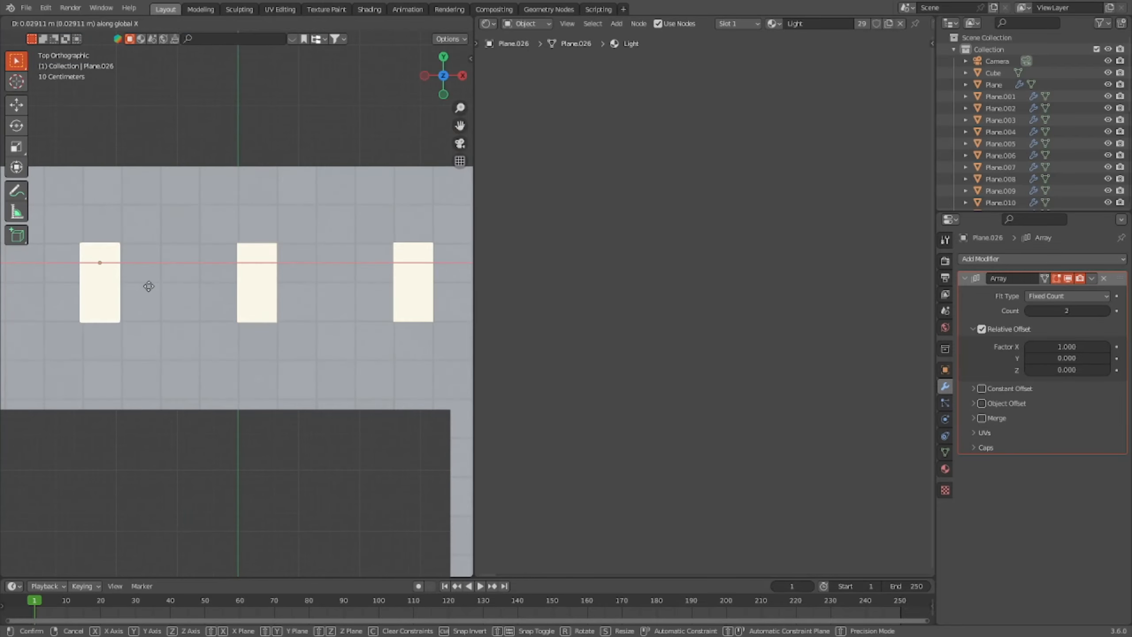
click(149, 286)
middle_drag(367, 419, 353, 154)
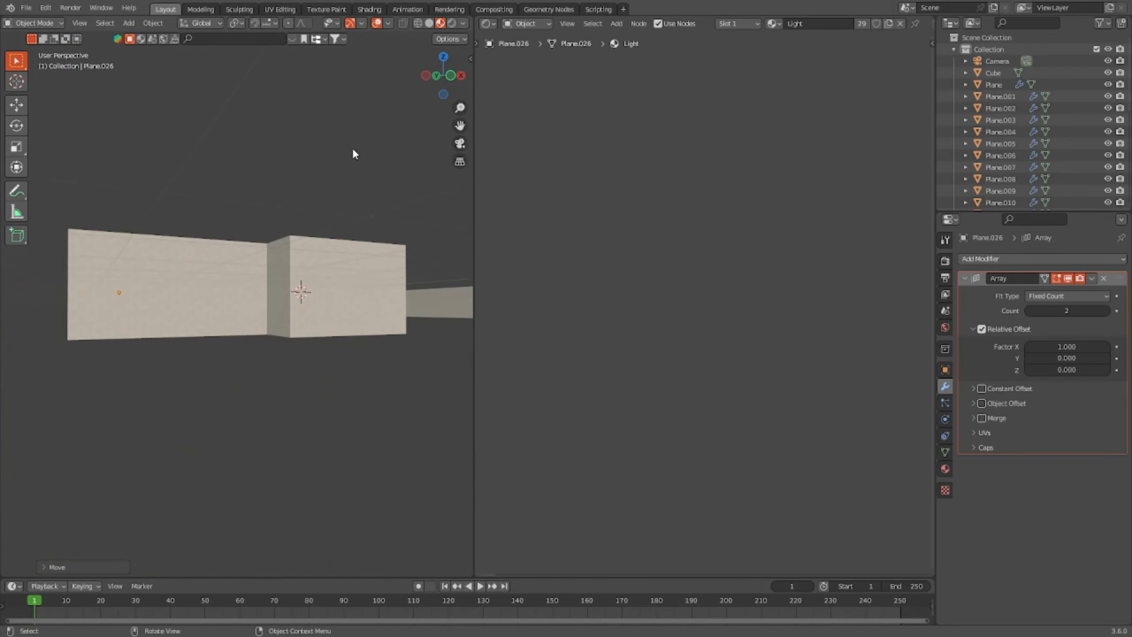
key(KP_0)
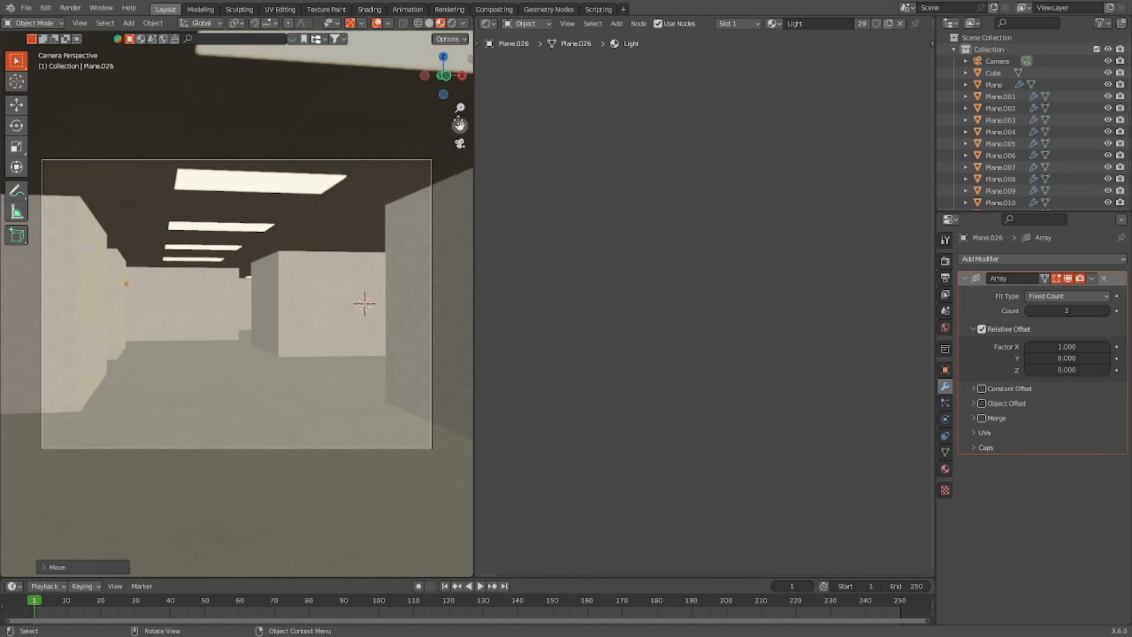
Step: Inspect the lighting throughout the corridors and rooms in a rendered walkthrough, finishing with the camera view
click(453, 23)
middle_drag(346, 367, 332, 365)
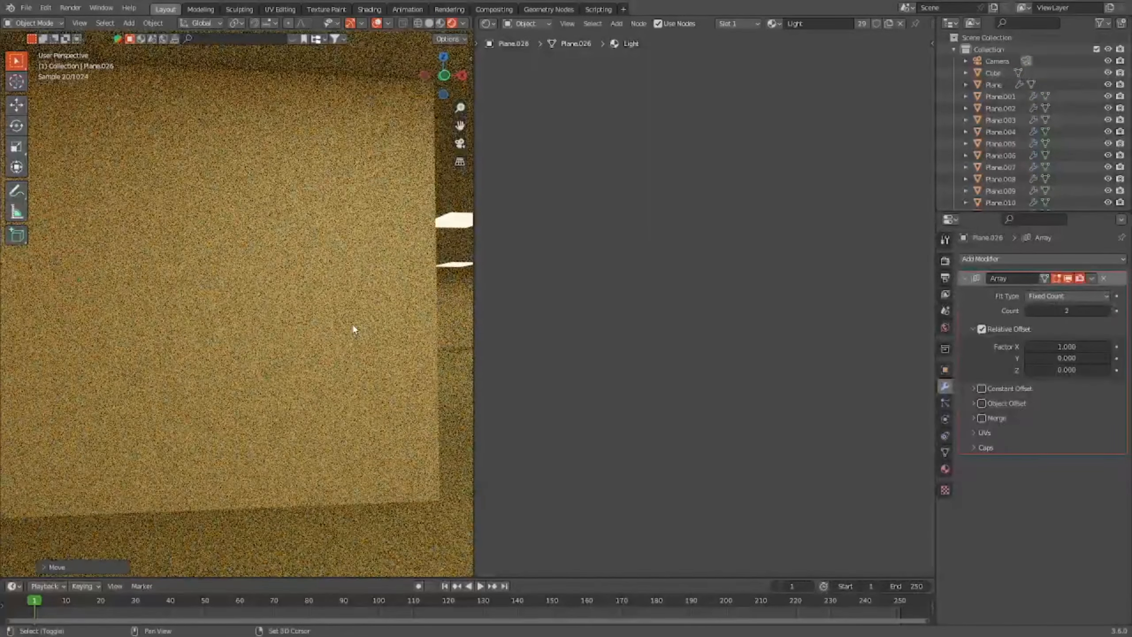
key(shift+grave)
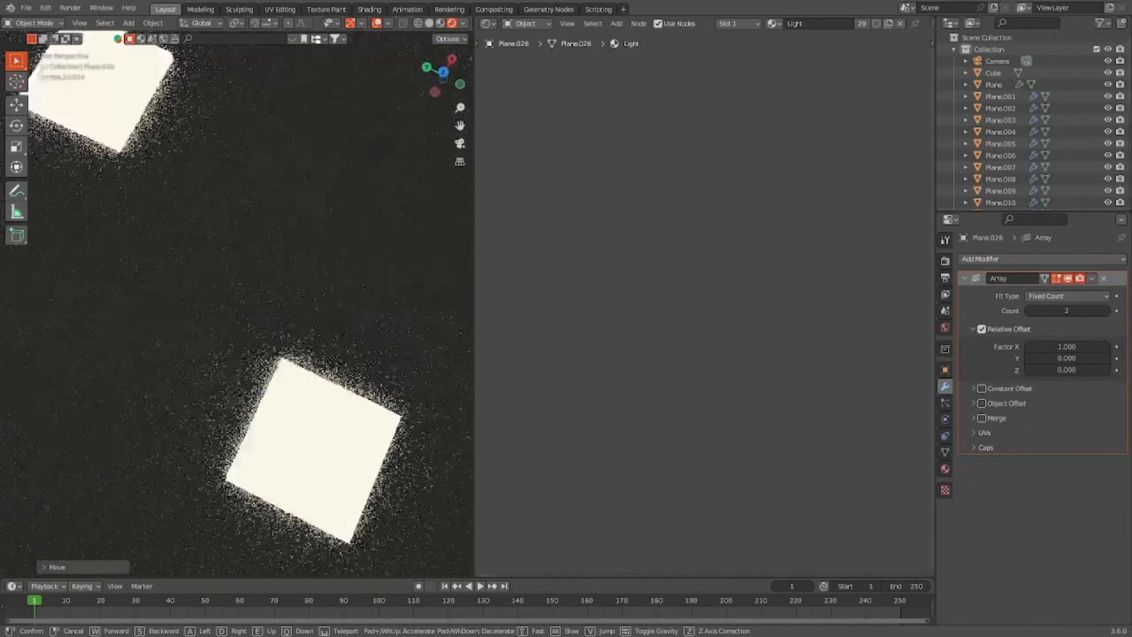
key(w)
key(w)
key(a)
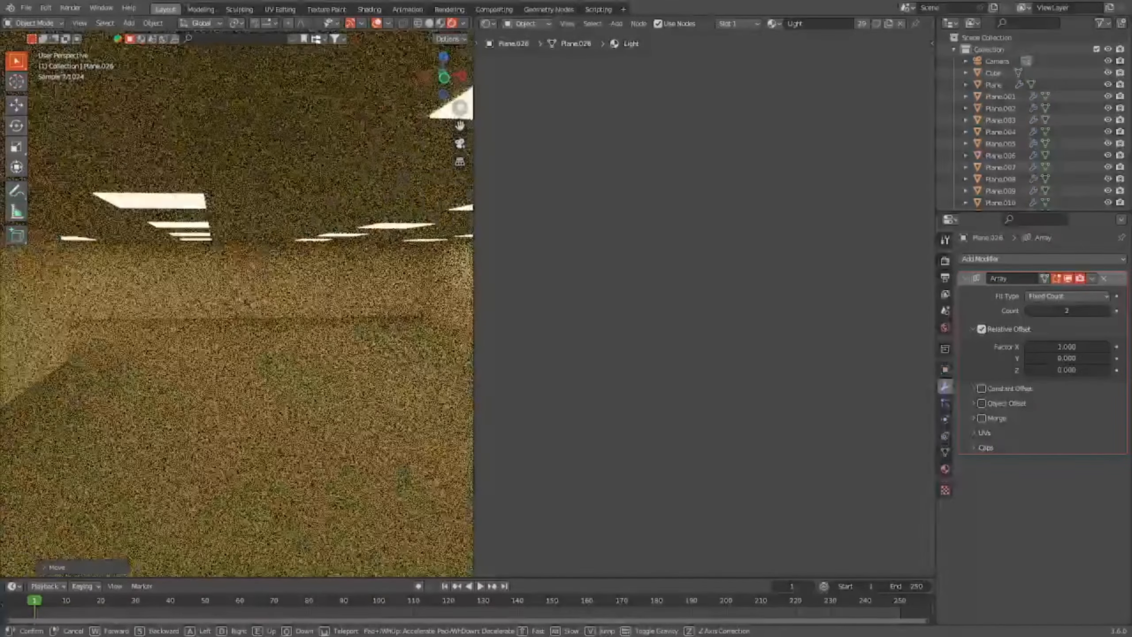
key(q)
key(w)
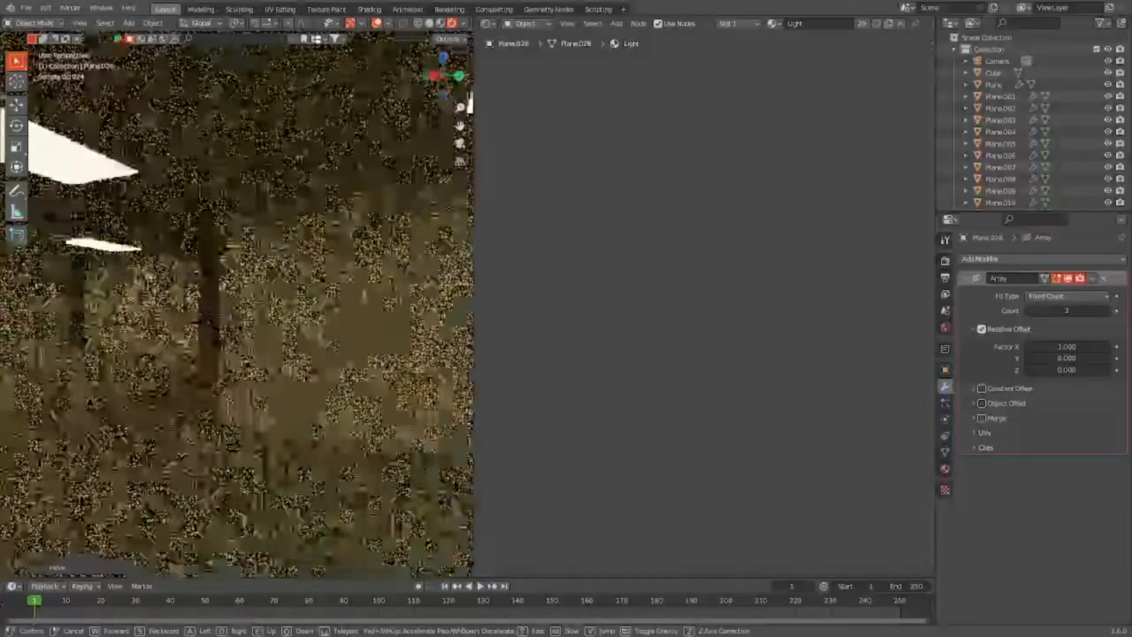
key(a)
key(w)
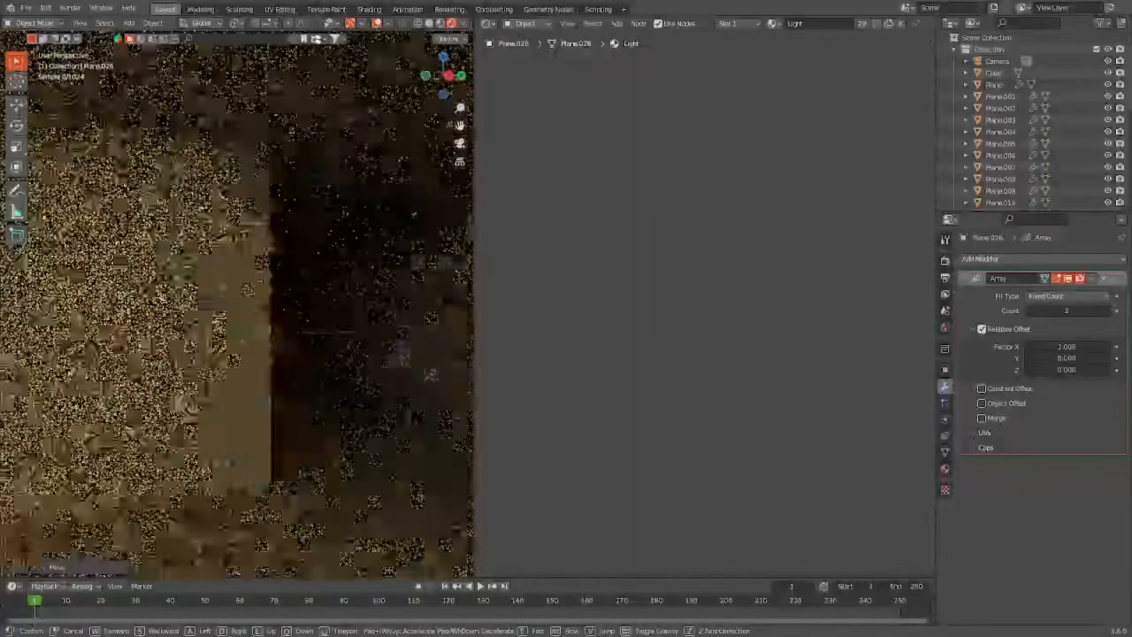
key(a)
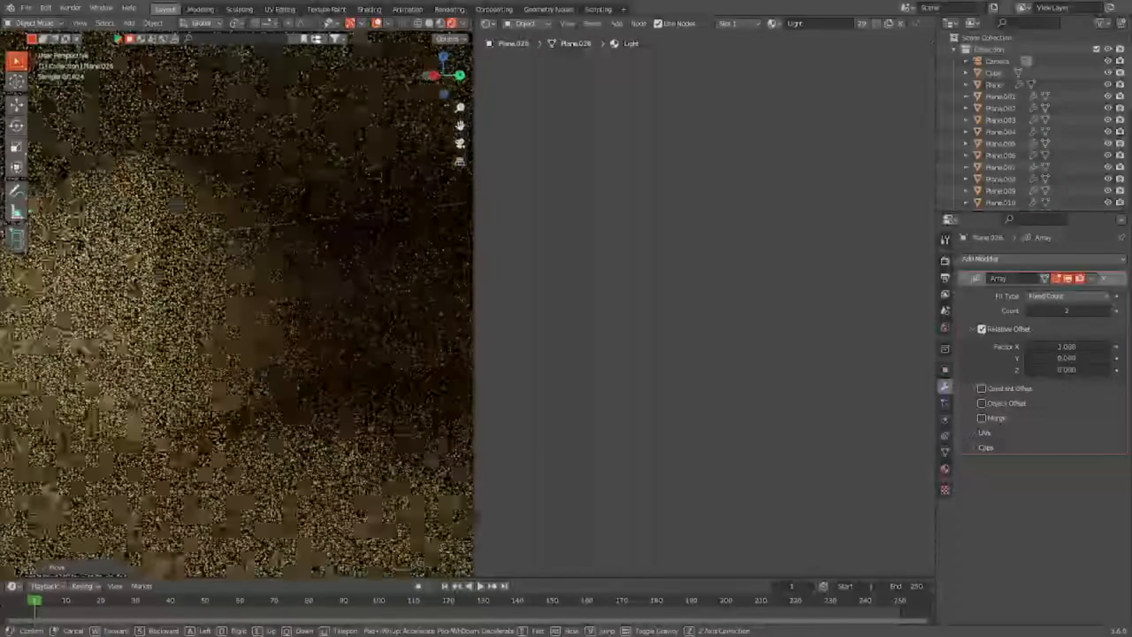
key(w)
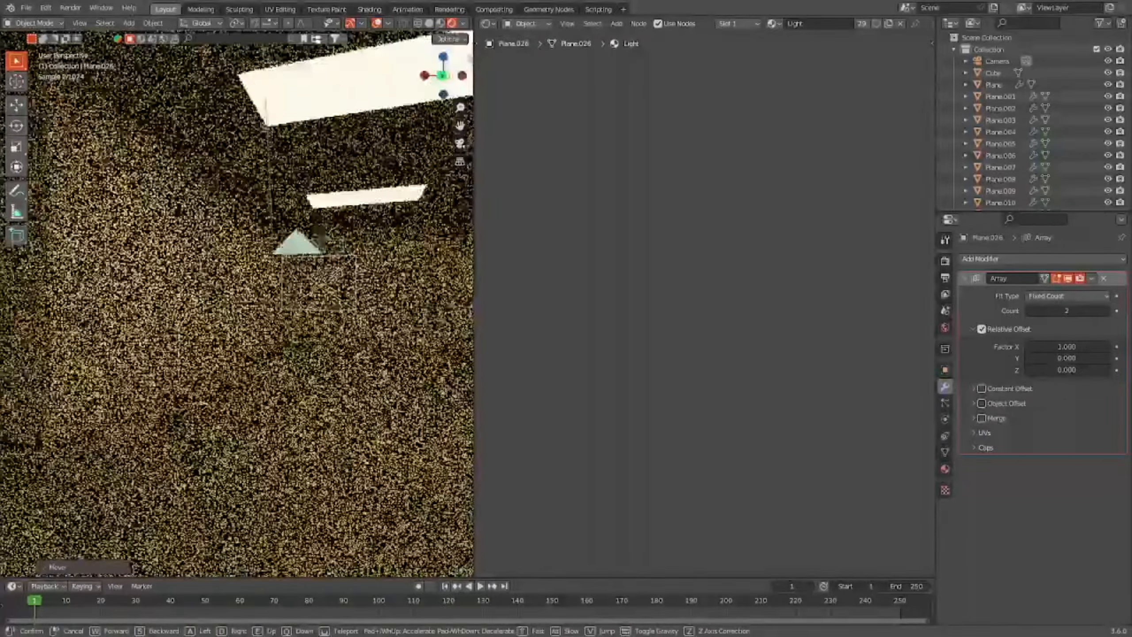
key(w)
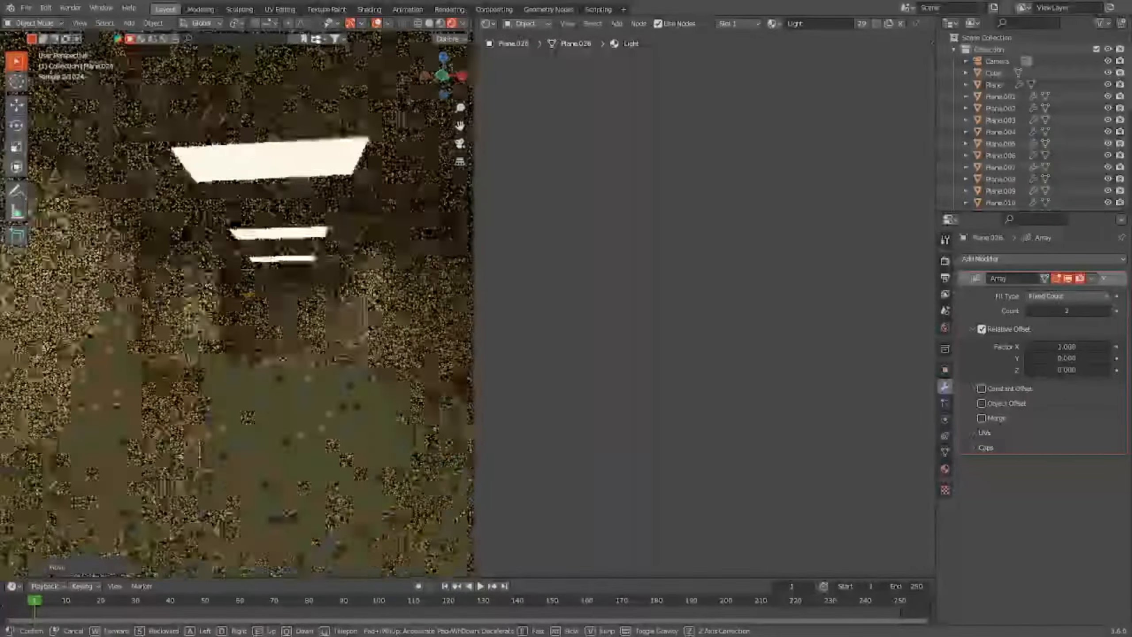
key(w)
key(w)
key(w)
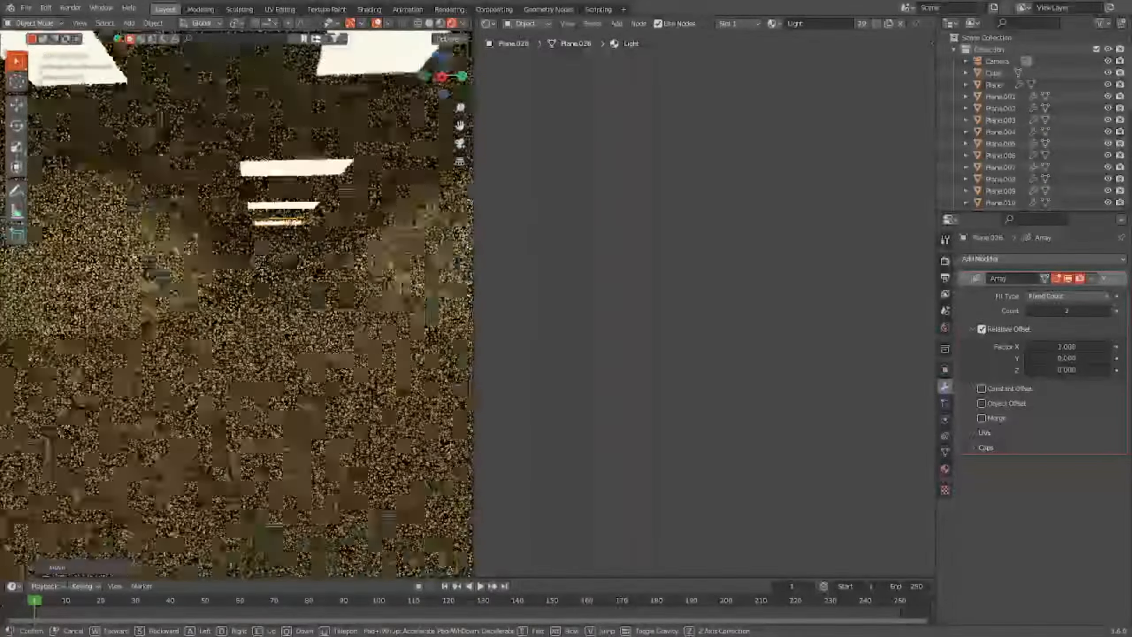
key(w)
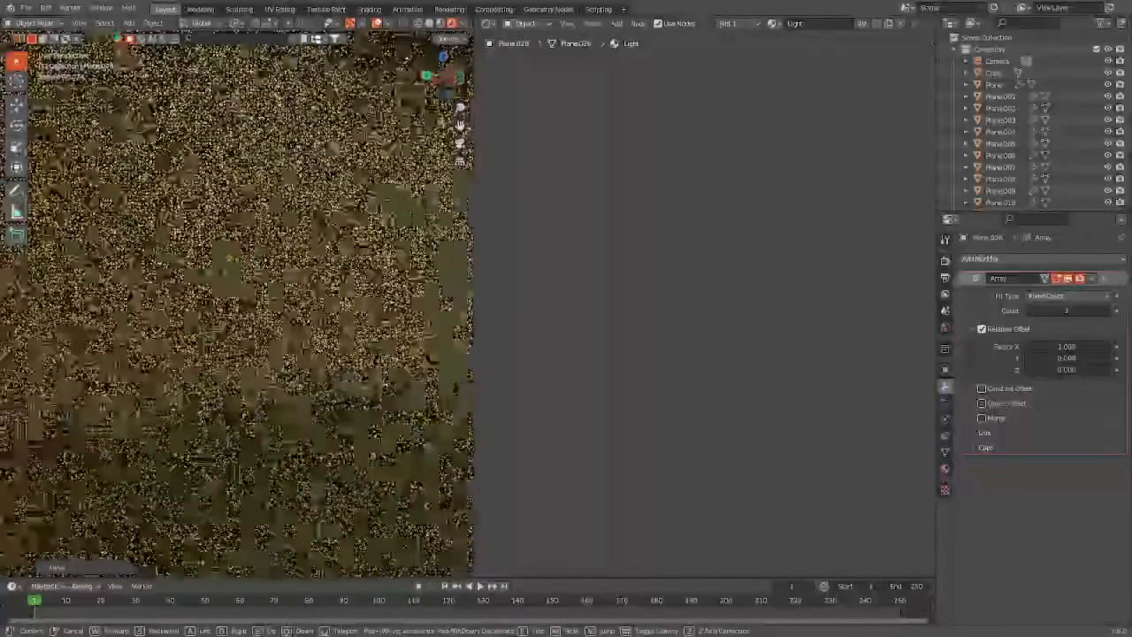
key(w)
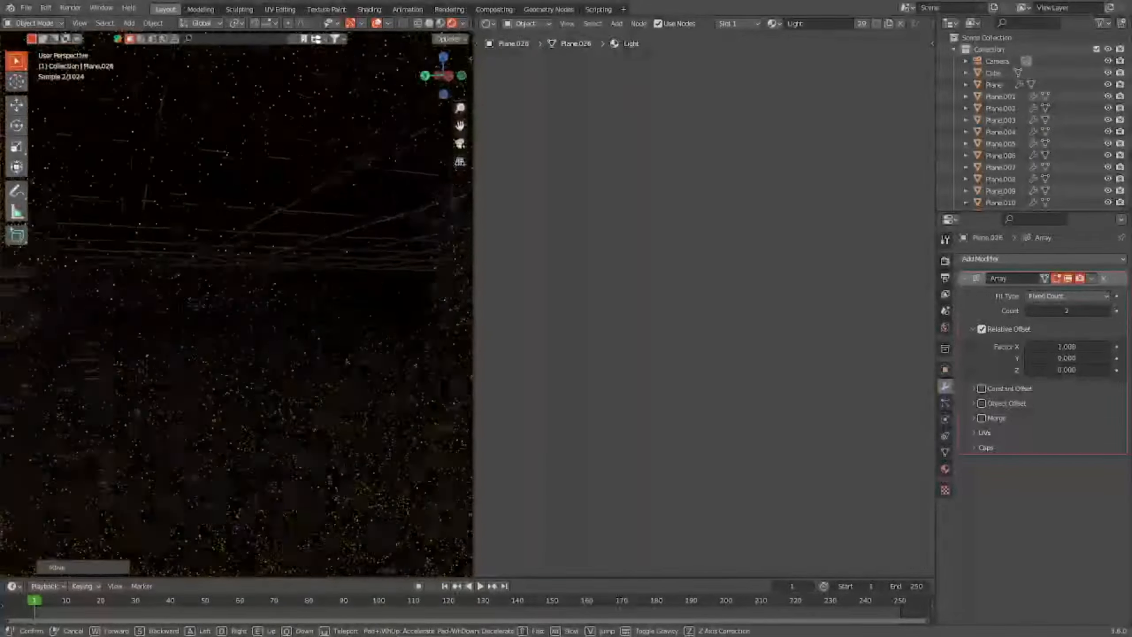
key(w)
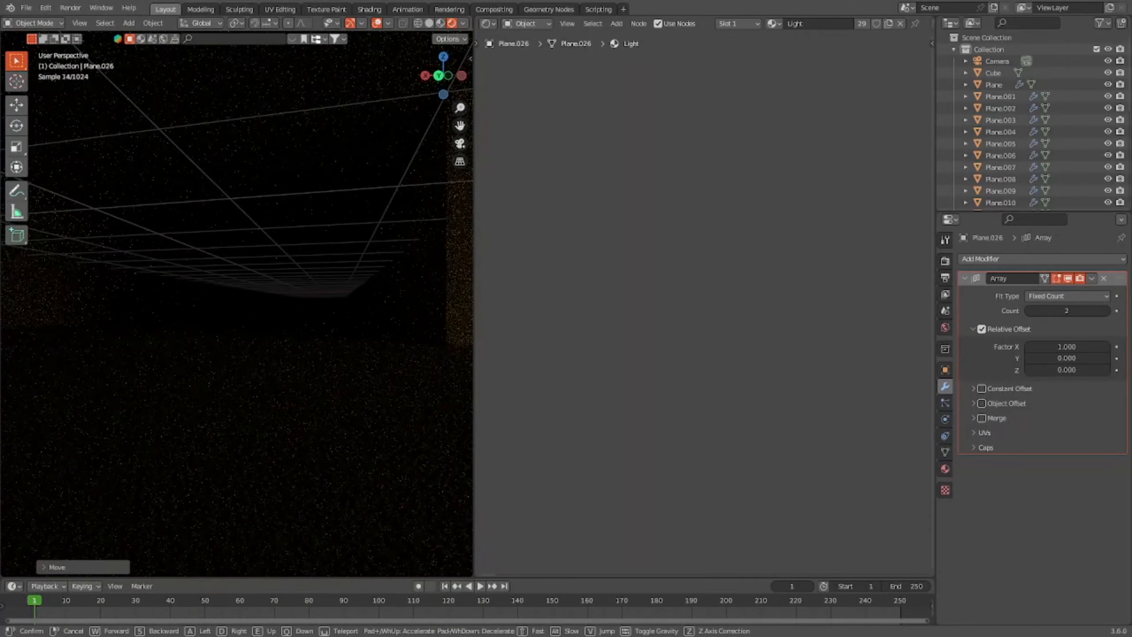
key(q)
key(e)
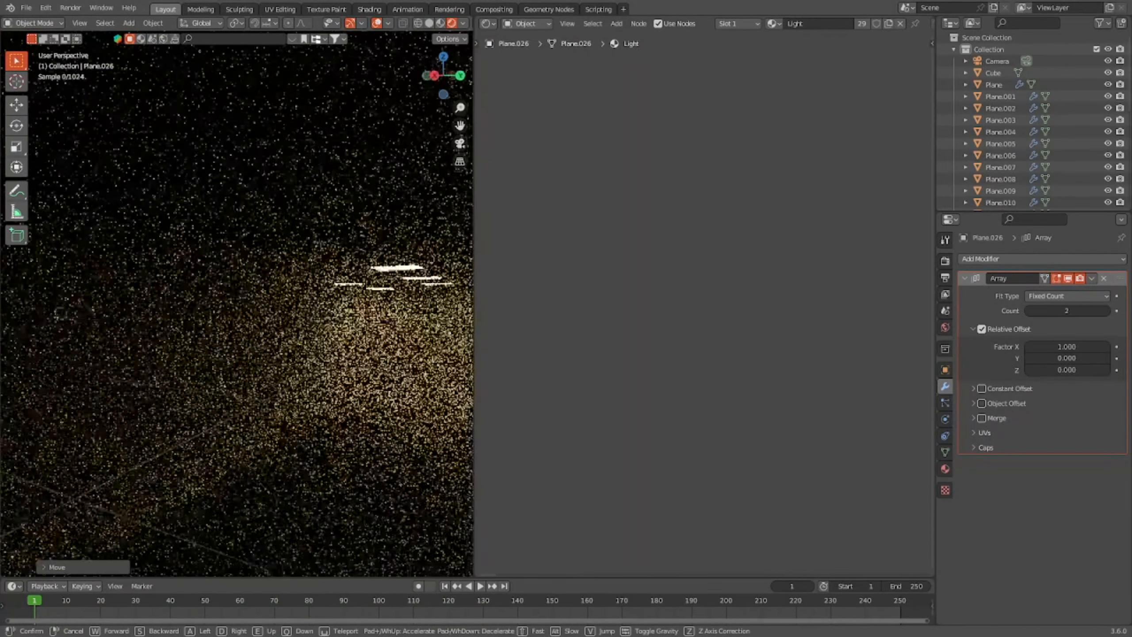
key(w)
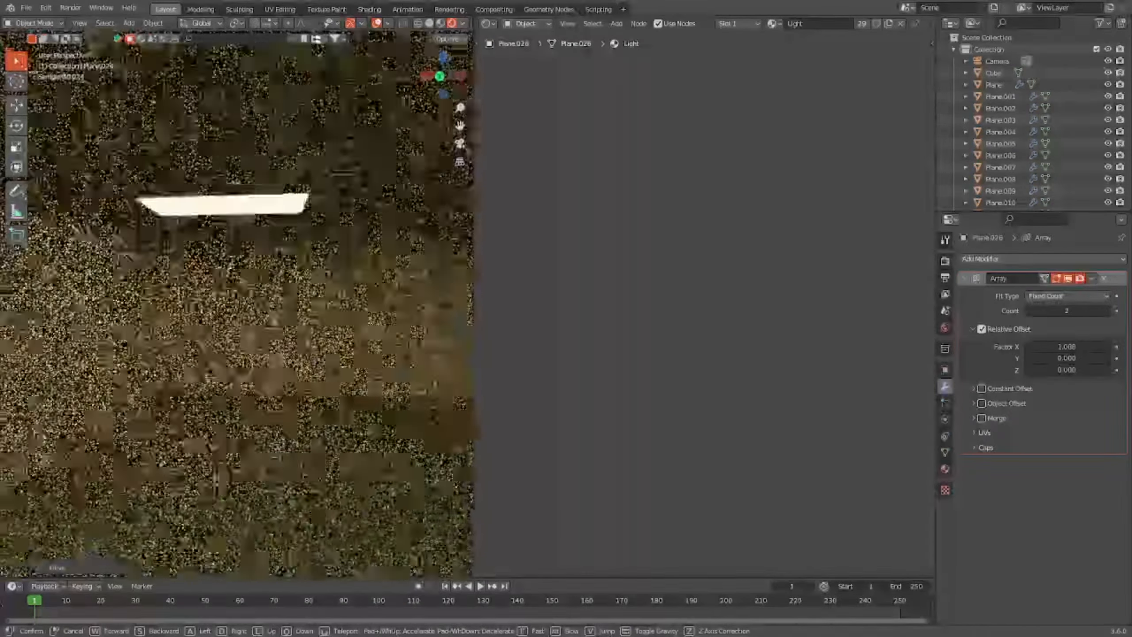
click(414, 222)
key(KP_0)
scroll(255, 330, down, 2)
scroll(257, 332, down, 1)
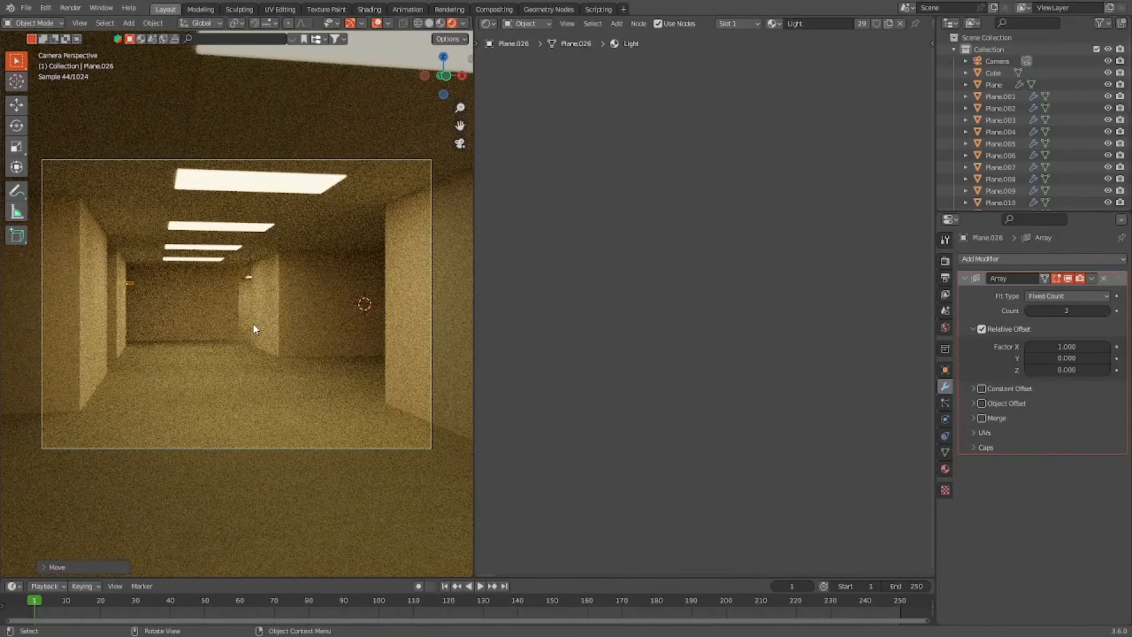
Step: Return the viewport to material preview, enlarge the timeline area, and select the camera
click(441, 25)
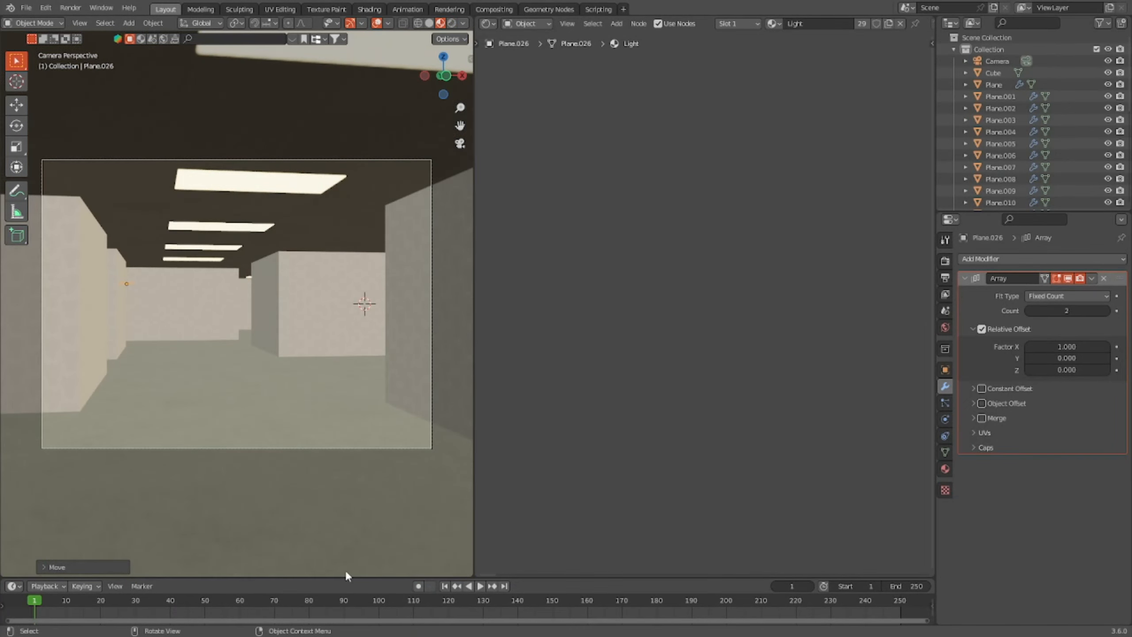
drag(354, 579, 344, 521)
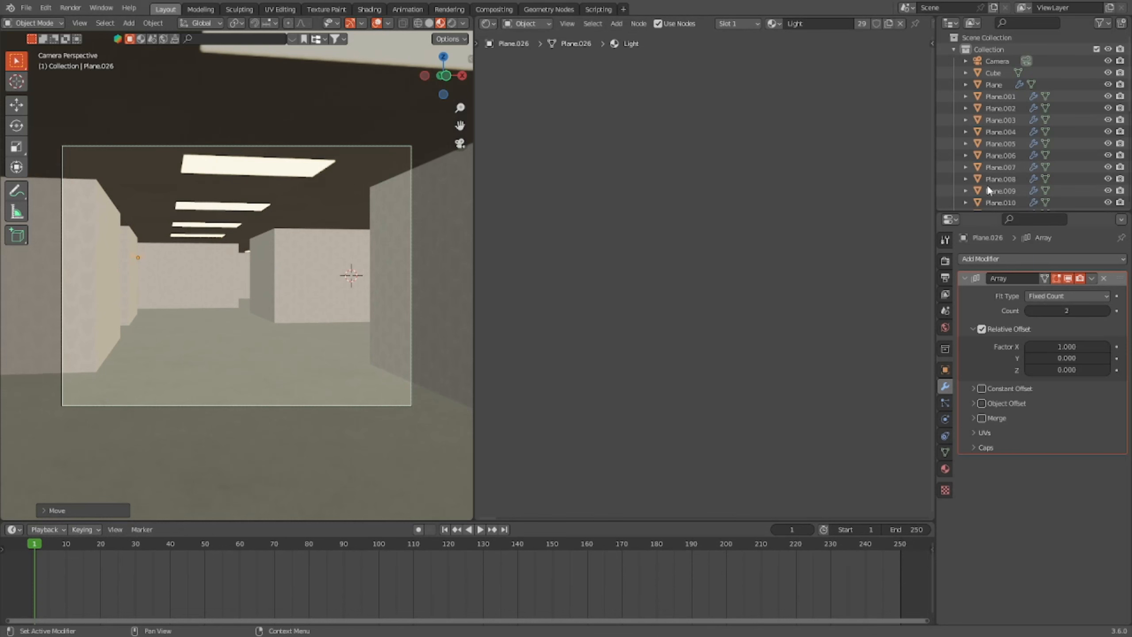
click(998, 61)
scroll(20, 343, up, 1)
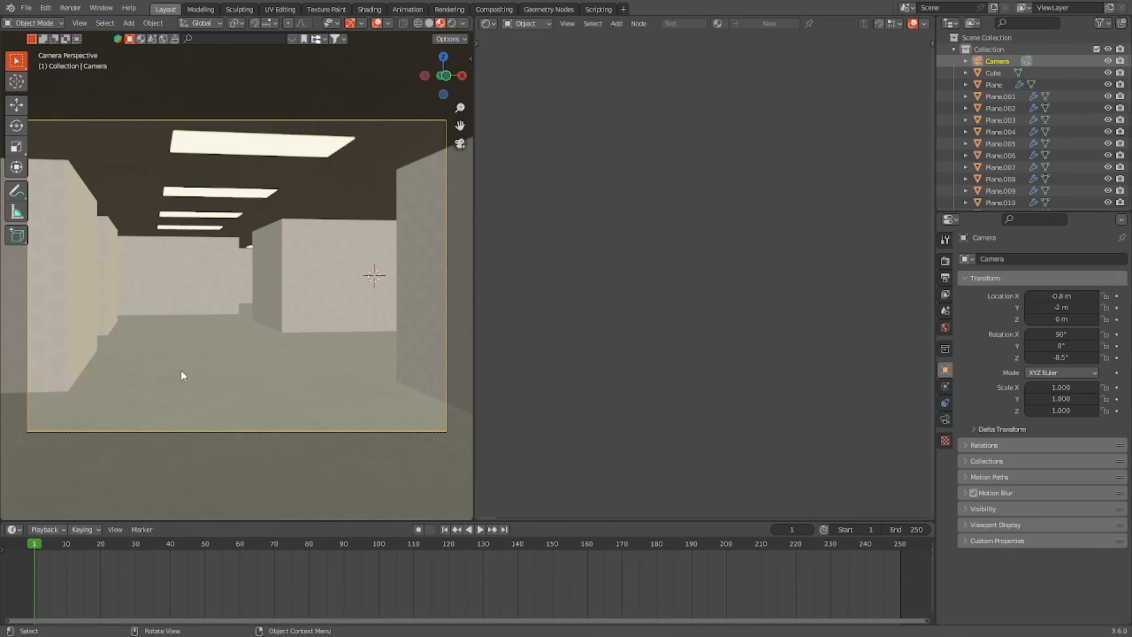
Step: Enable Motion Blur in the scene's Cycles render settings
click(945, 261)
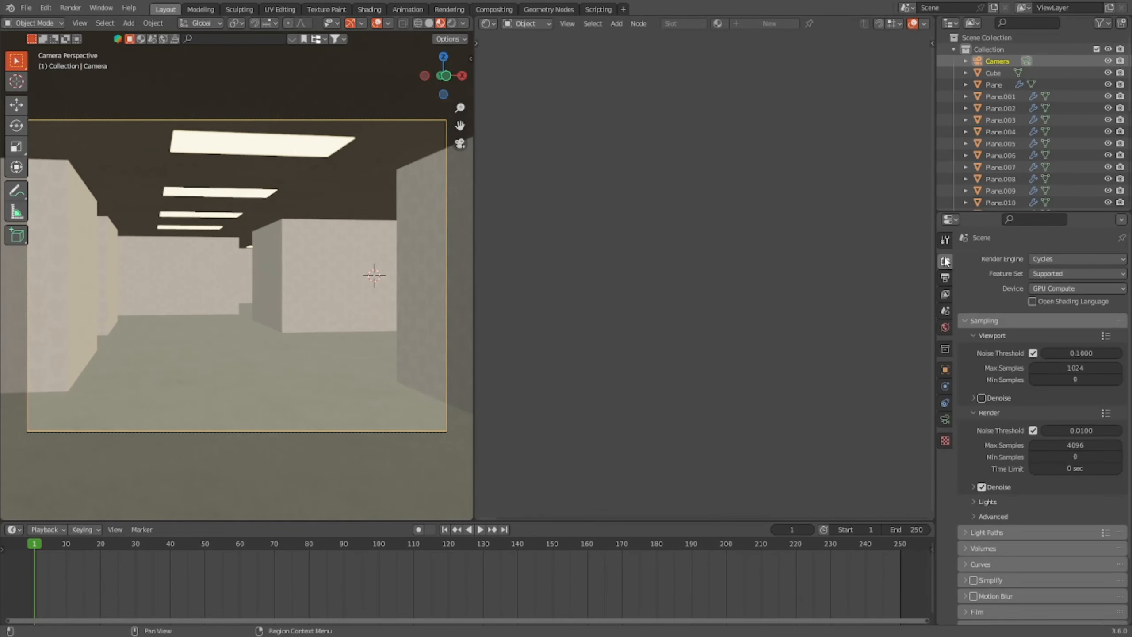
scroll(1010, 557, down, 5)
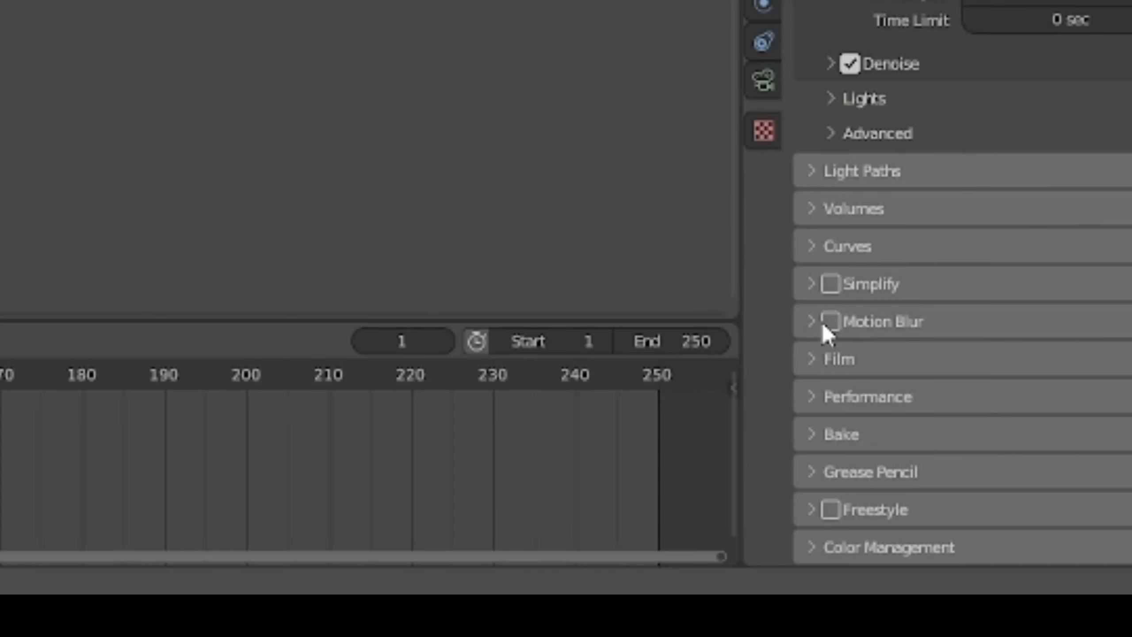
click(829, 321)
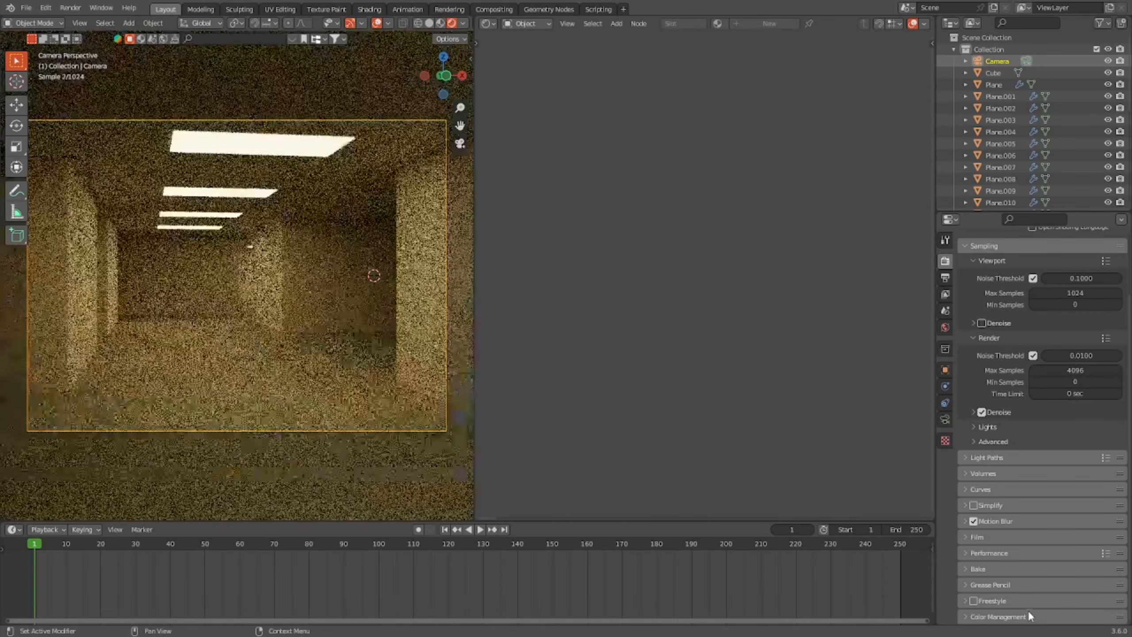
Step: Set the color management view transform to Raw and the look to Very High Contrast
click(970, 547)
click(1051, 541)
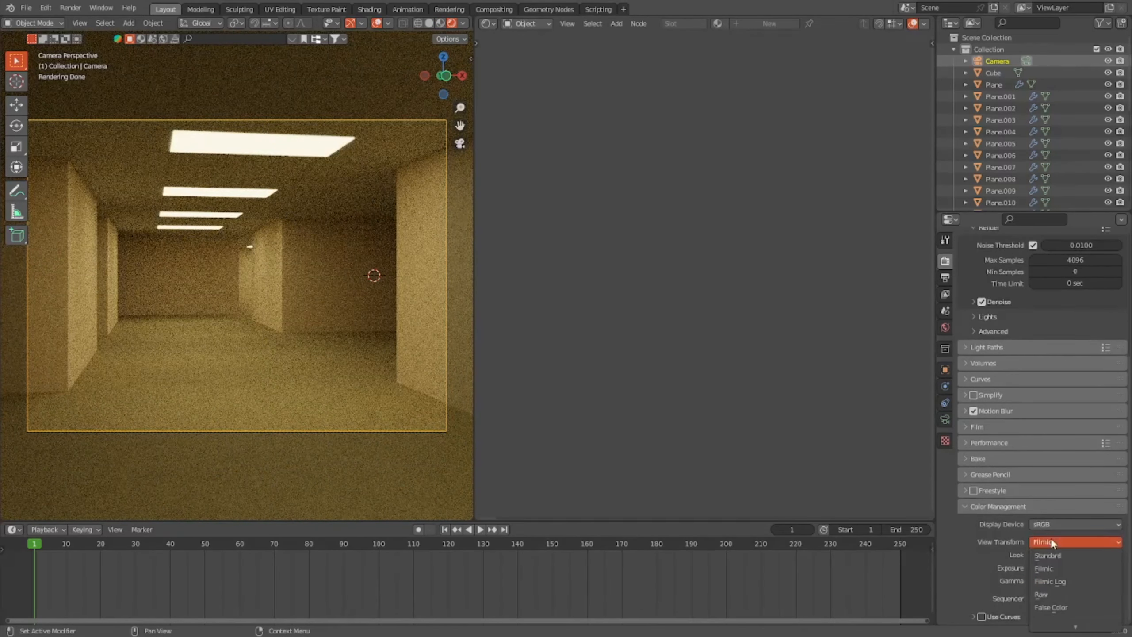
click(1053, 594)
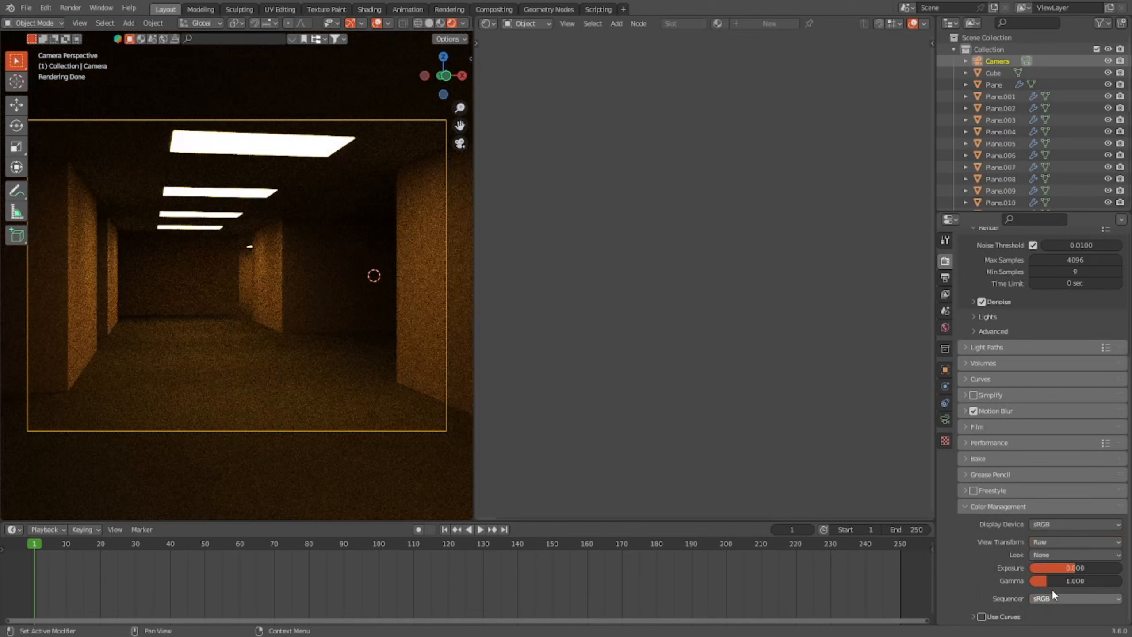
click(1047, 553)
click(1050, 529)
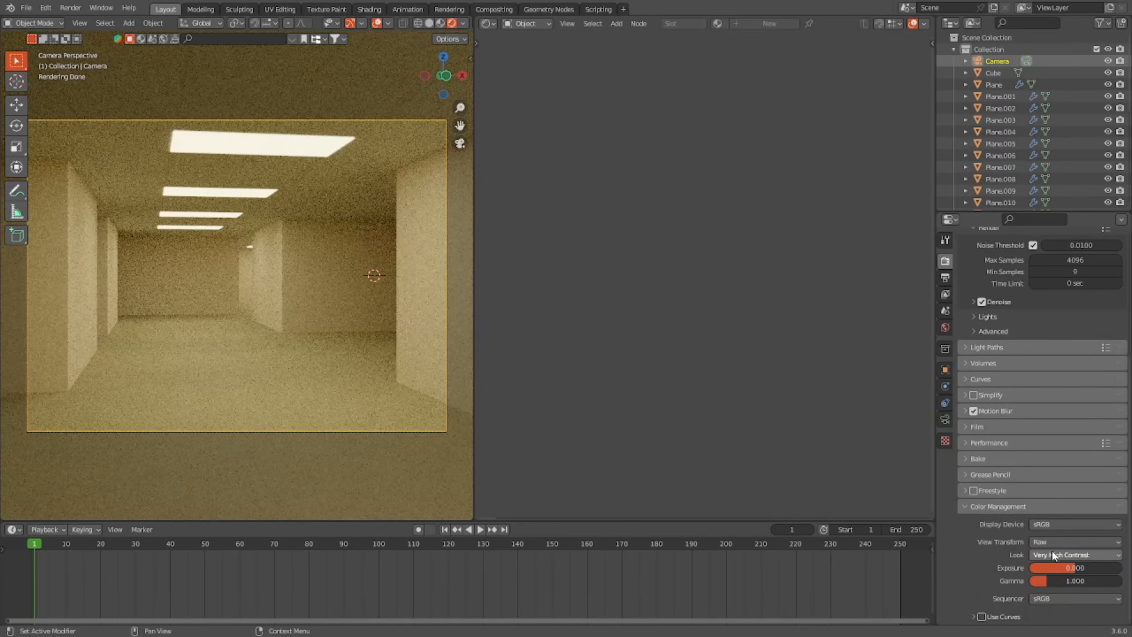
Step: Lower the color management exposure to -1.5
drag(1059, 568, 1025, 568)
click(1069, 568)
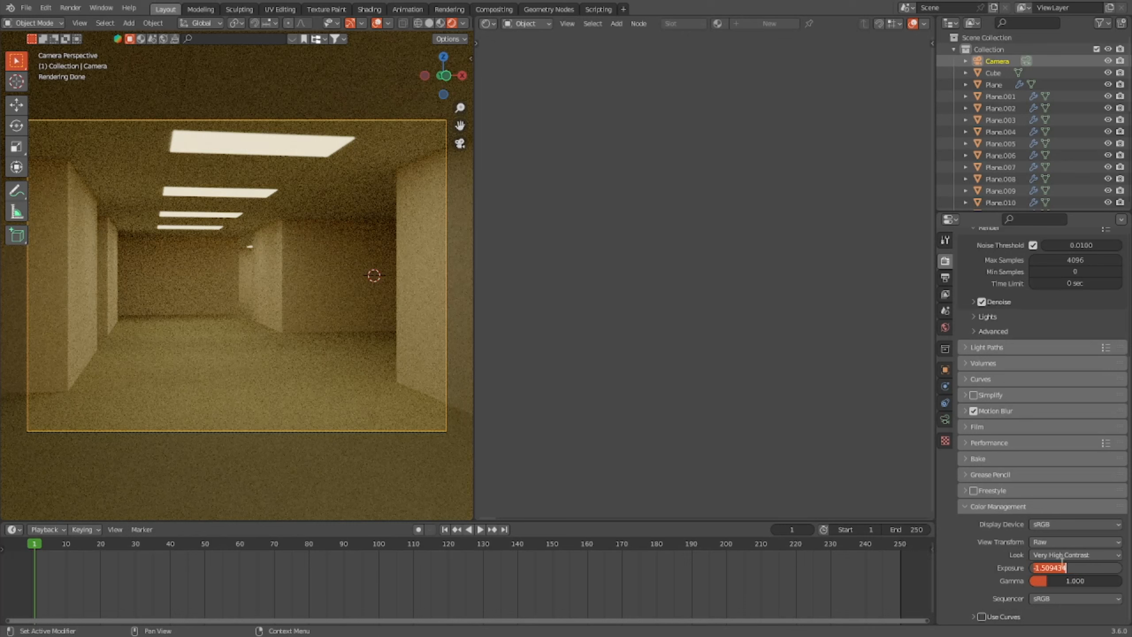
text(-1.5)
key(Return)
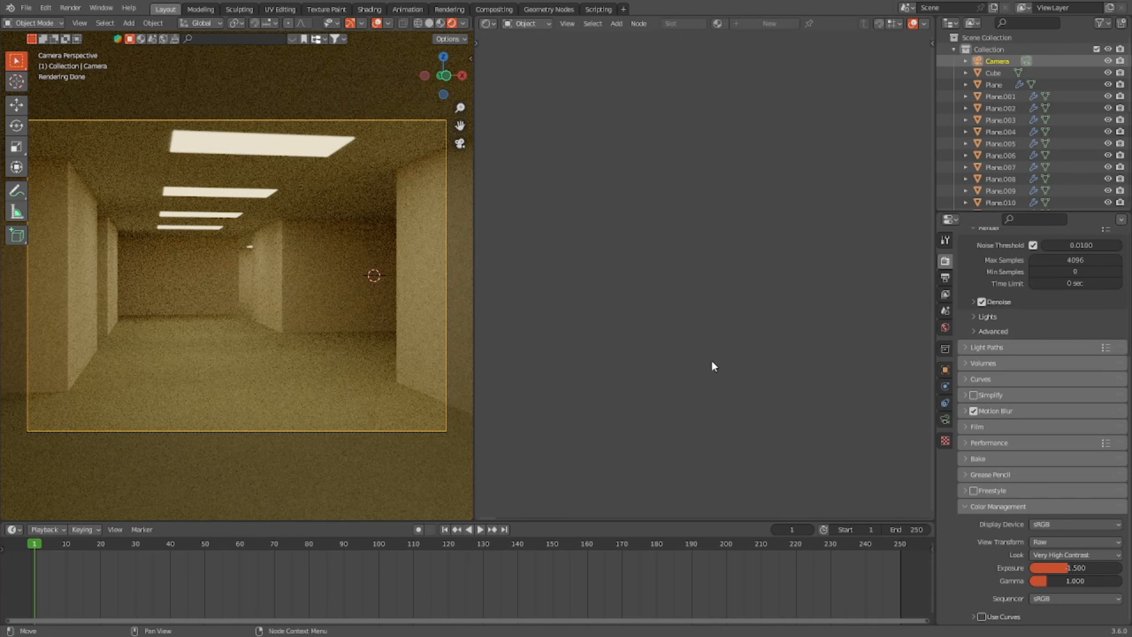
Step: Select the nearest ceiling light and set its Light material's emission color saturation to 0.9
click(296, 142)
click(945, 469)
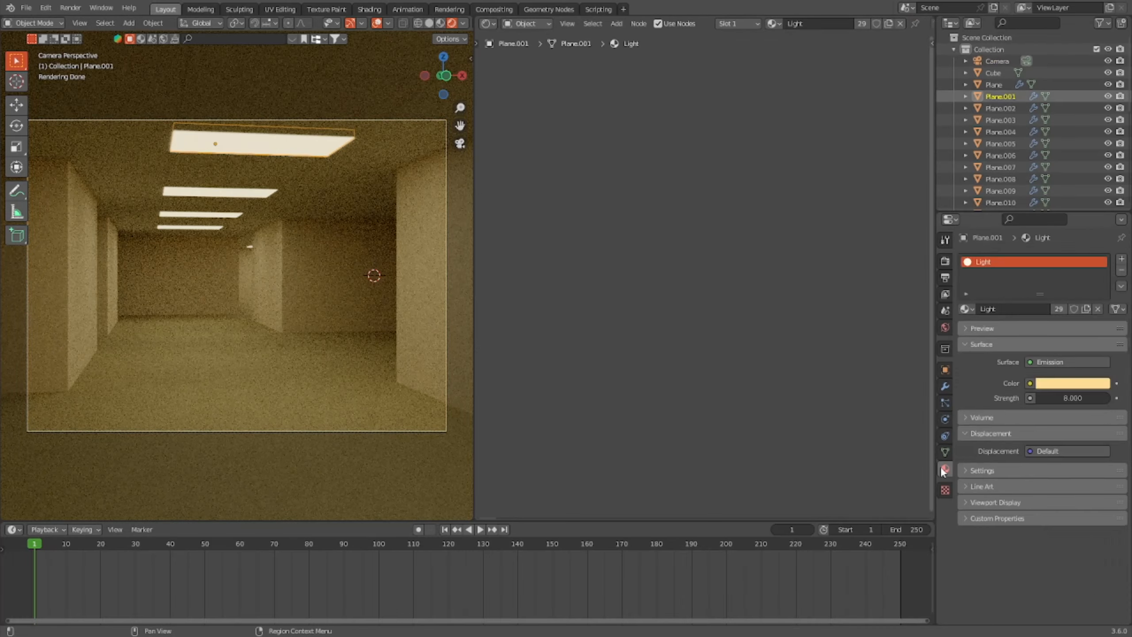
click(1071, 386)
mouse_move(1078, 341)
mouse_down()
mouse_move(1092, 342)
mouse_move(1083, 347)
mouse_up()
click(1082, 342)
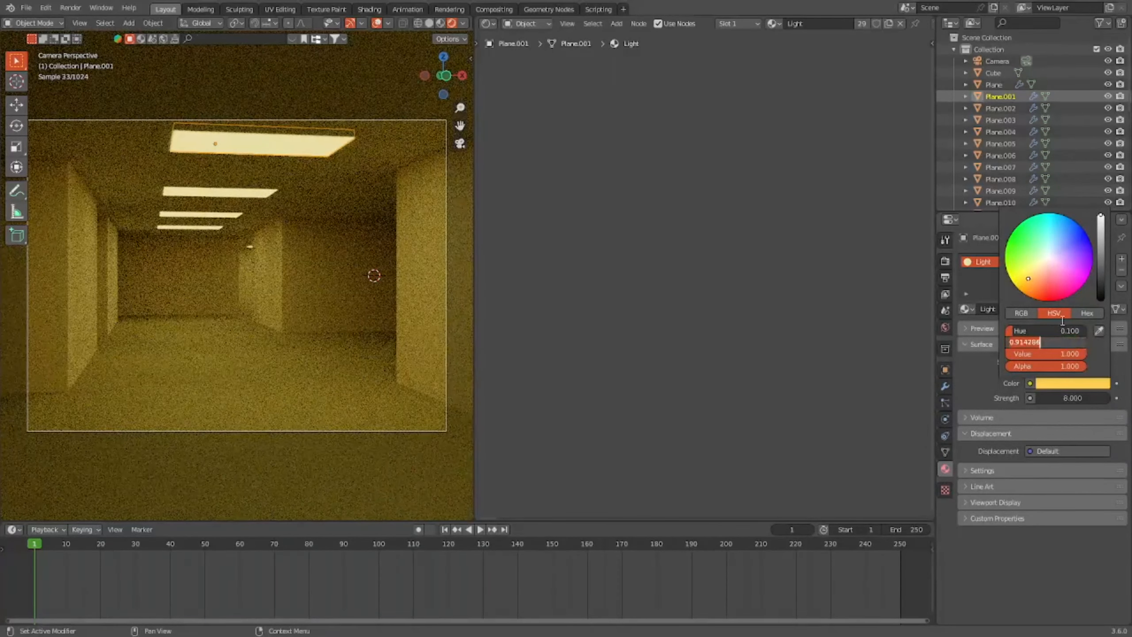
key(BackSpace)
text(0.9)
key(Return)
Step: Try hues of 0.15, 0.08 and 0.1 for the Light material's emission color
click(1072, 330)
text(0.1)
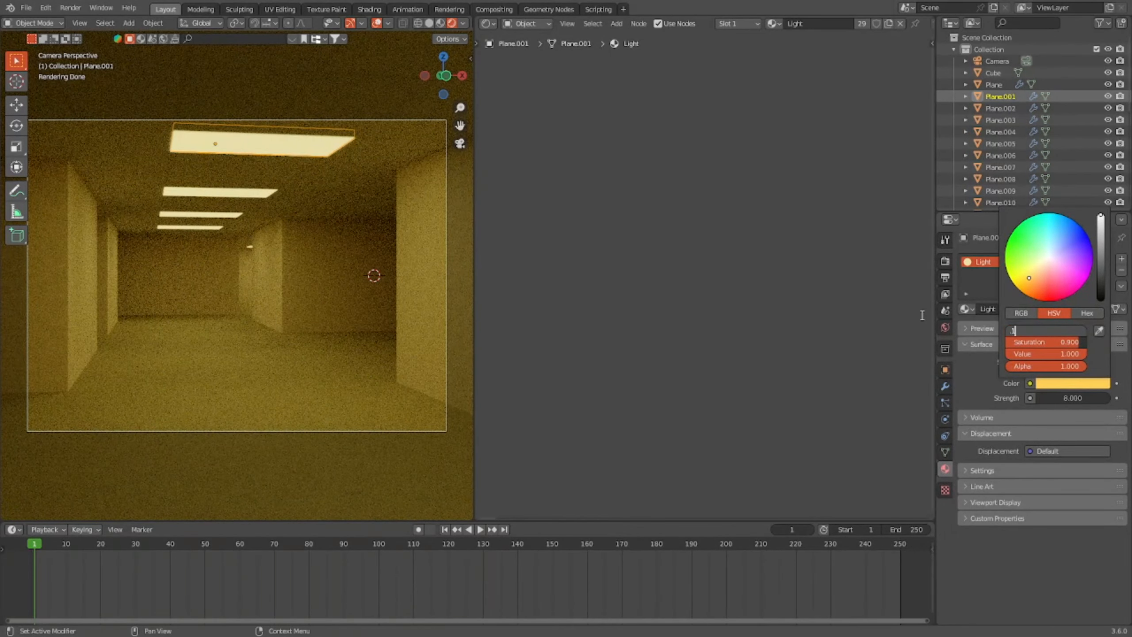
text(5)
key(Return)
click(1071, 331)
key(BackSpace)
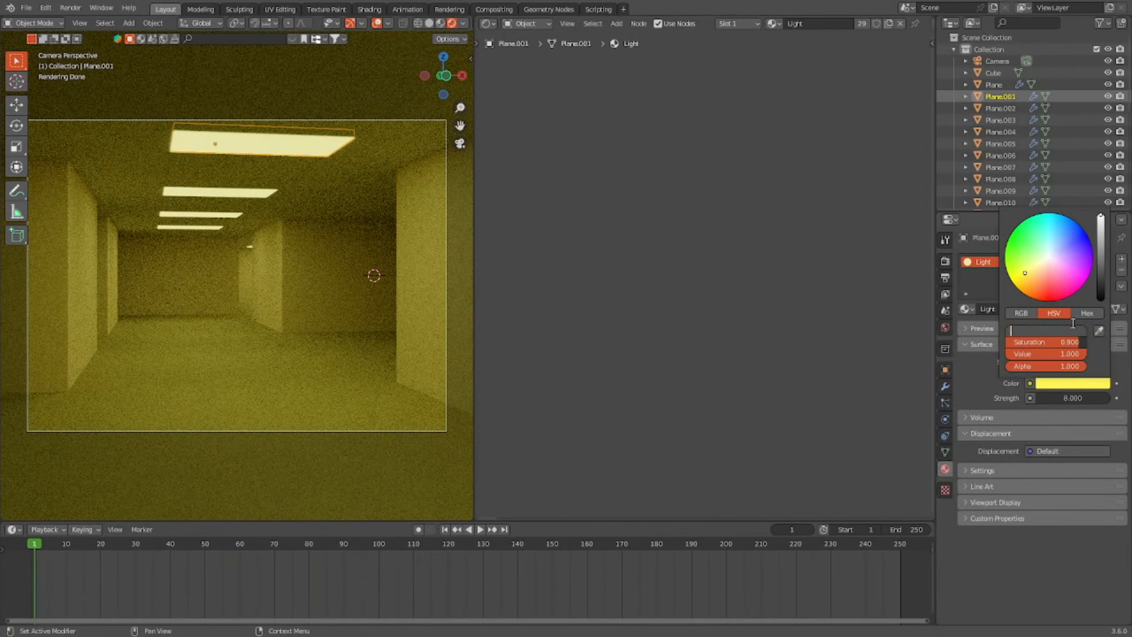
text(0.08)
key(Return)
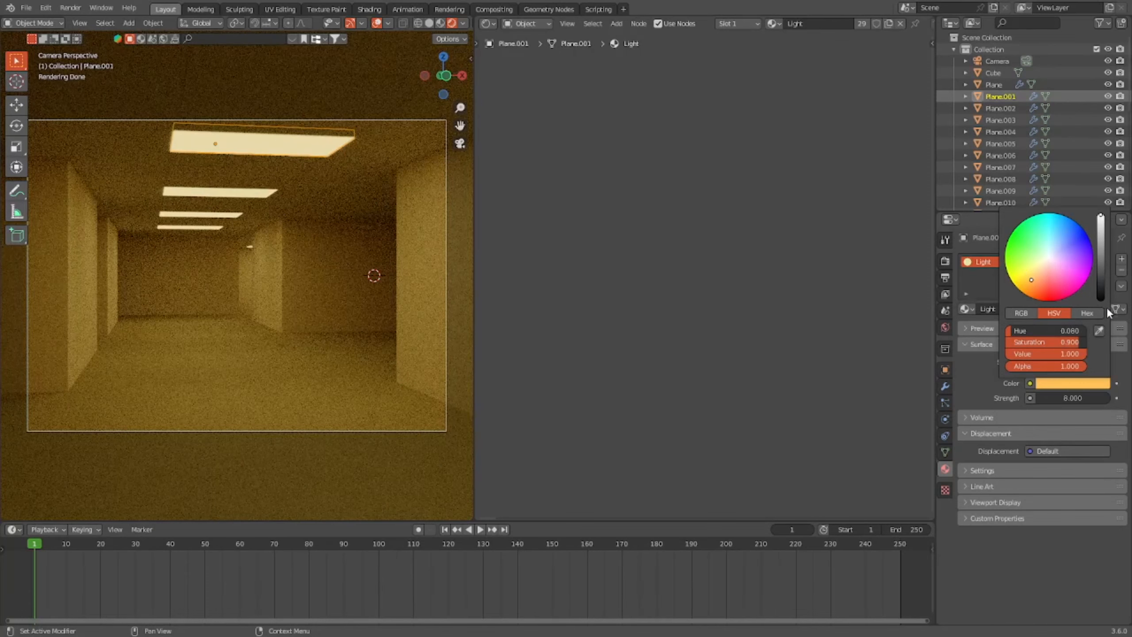
click(1076, 331)
text(0.1)
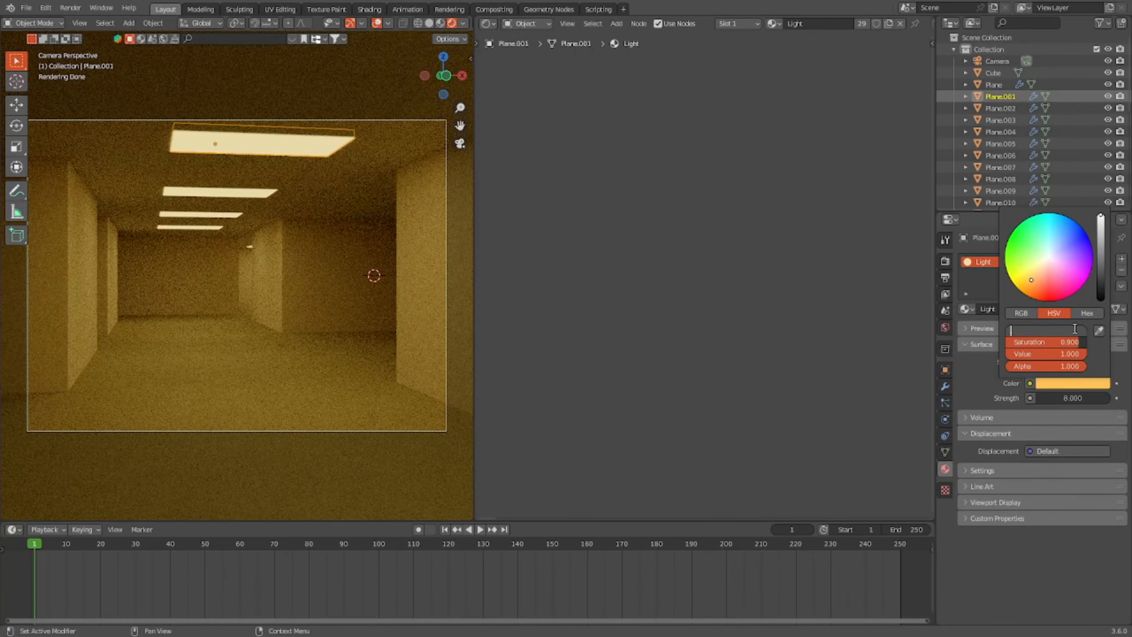
key(Return)
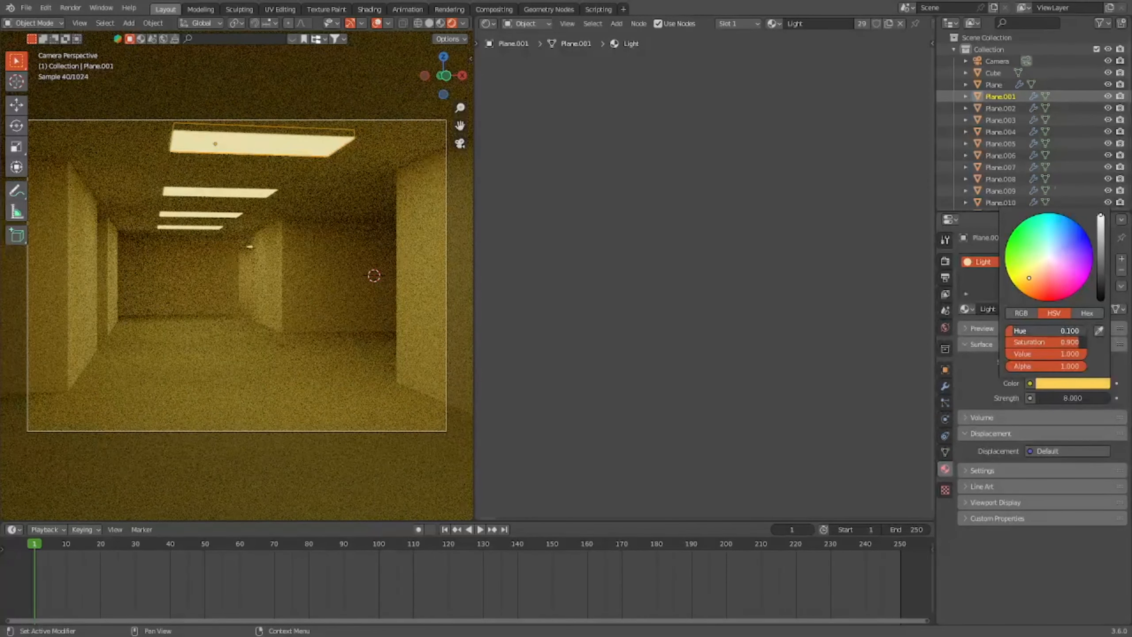
Step: Set the hue of the Light material's emission color to 0.09
click(1068, 332)
text(0.09)
key(Return)
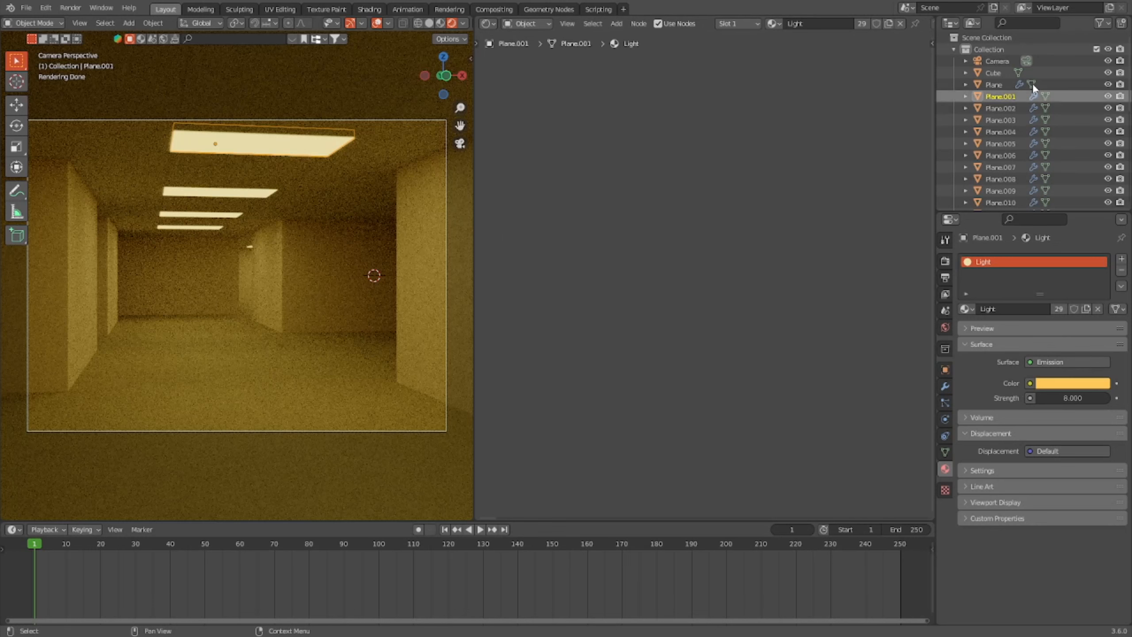
Step: Select the camera and switch the viewport to Material Preview shading
click(1001, 62)
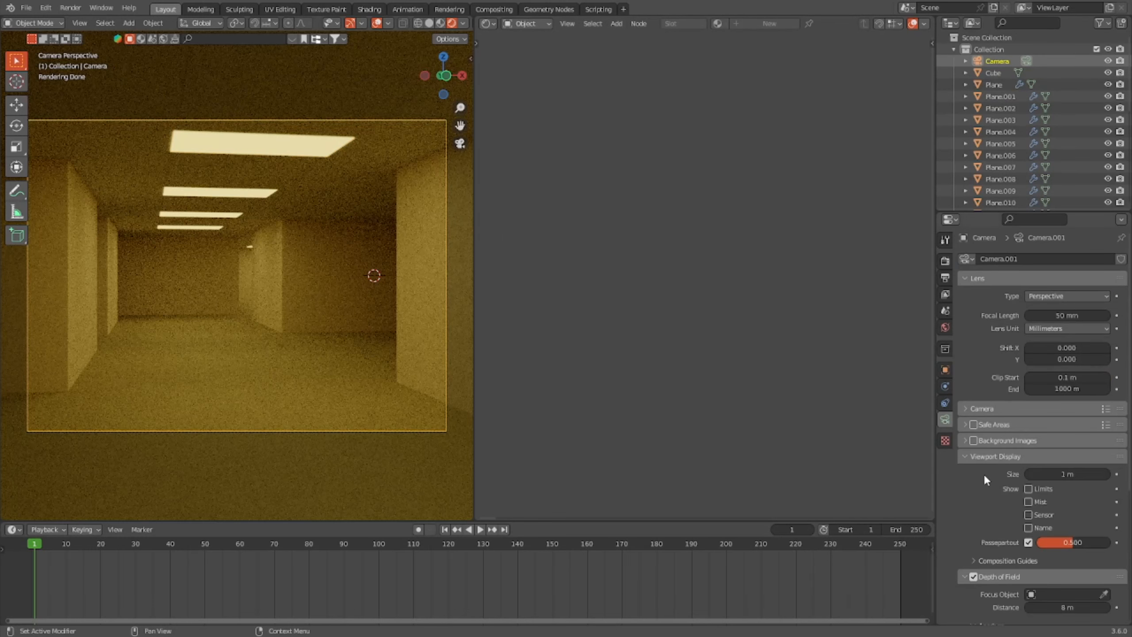
scroll(1065, 382, down, 8)
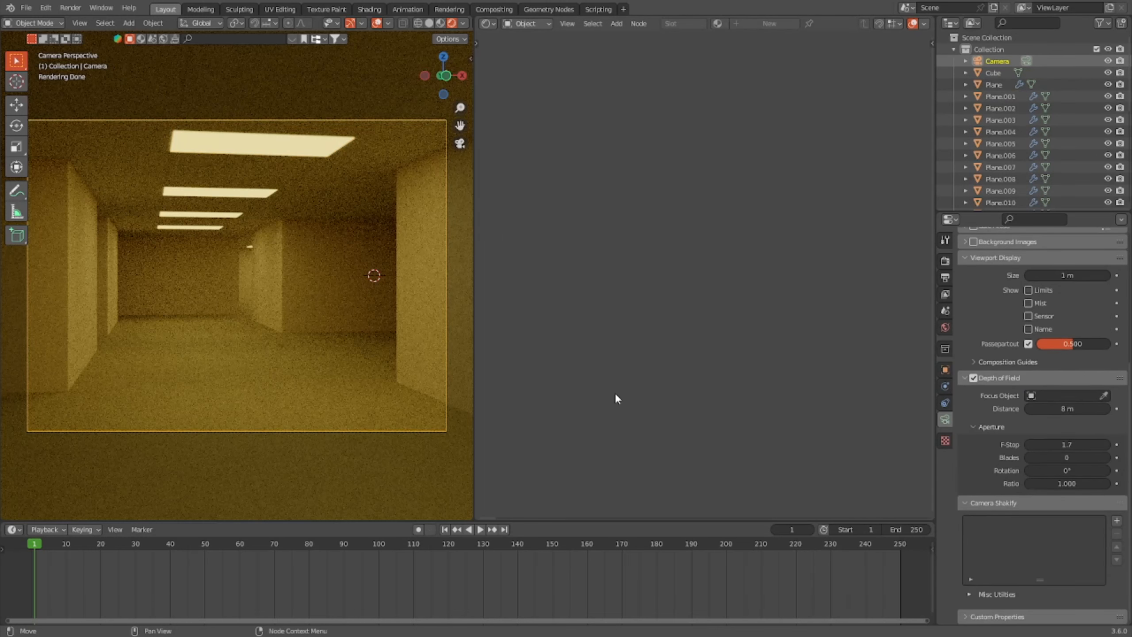
click(440, 22)
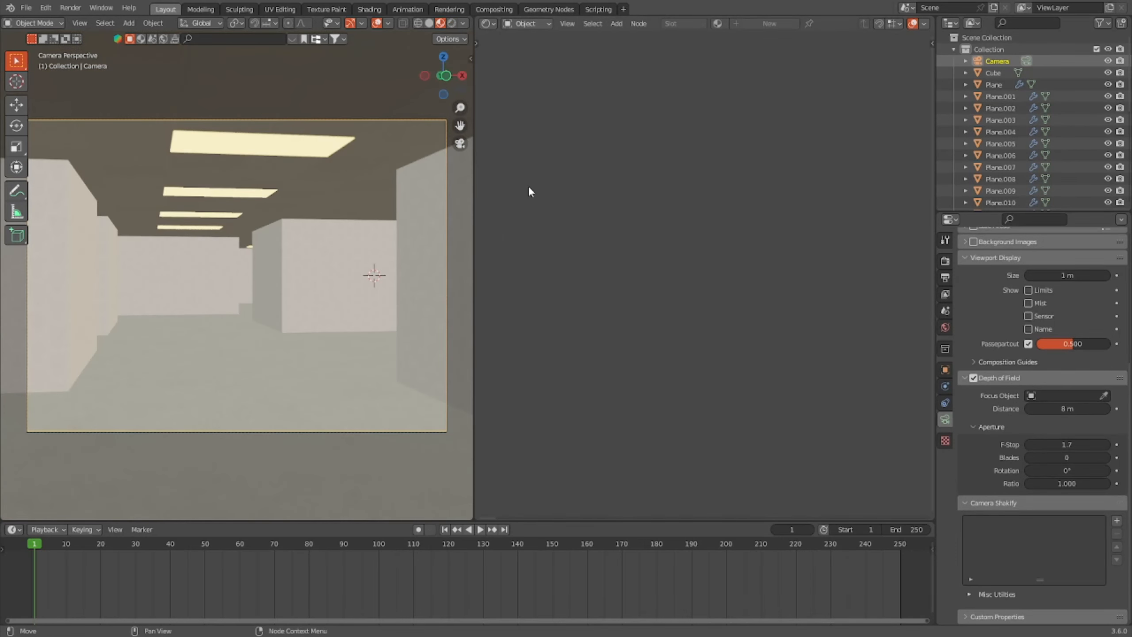
Step: Try an Investigation shake from Camera Shakify on the camera and remove it again
click(1116, 522)
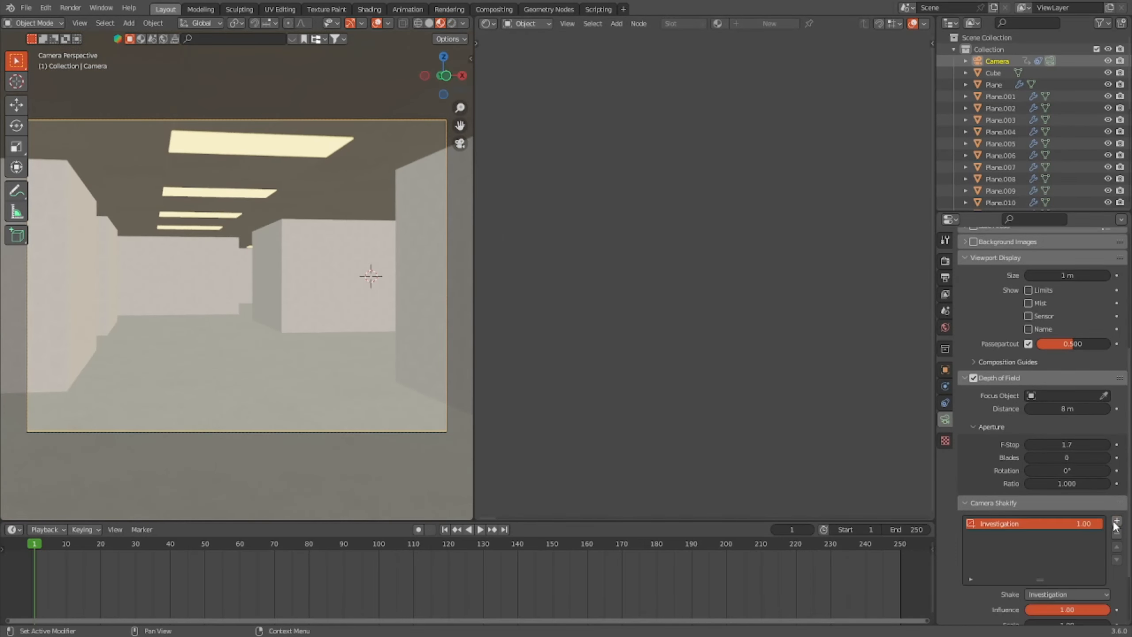
click(1118, 533)
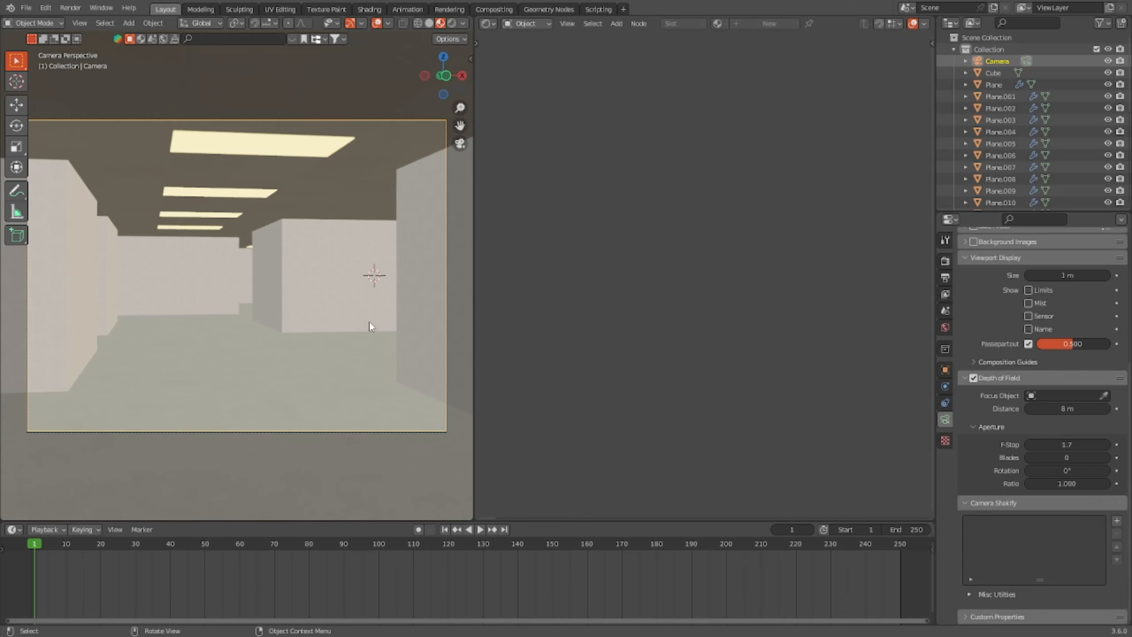
key(shift+grave)
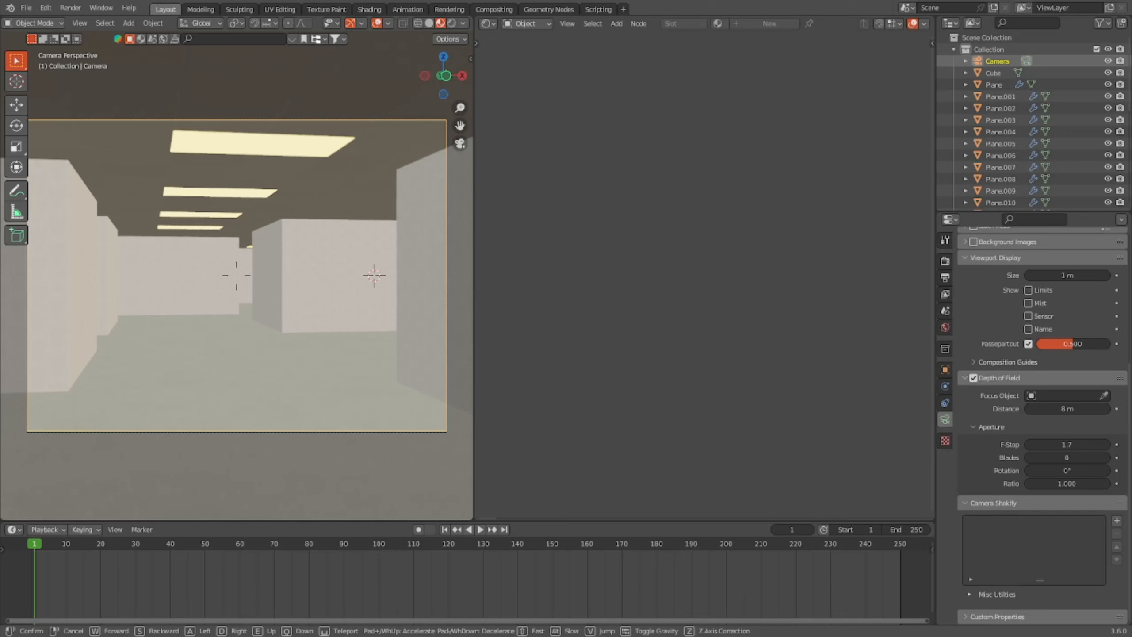
key(Escape)
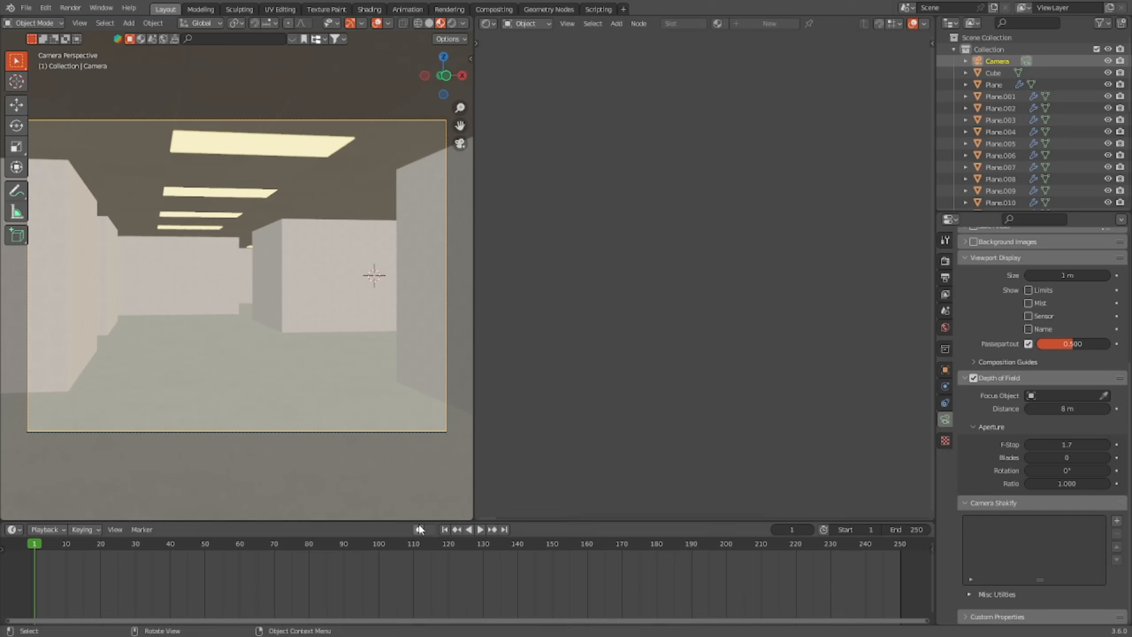
Step: Join the empty shader editor area with the 3D viewport to enlarge the camera view
right_click(474, 379)
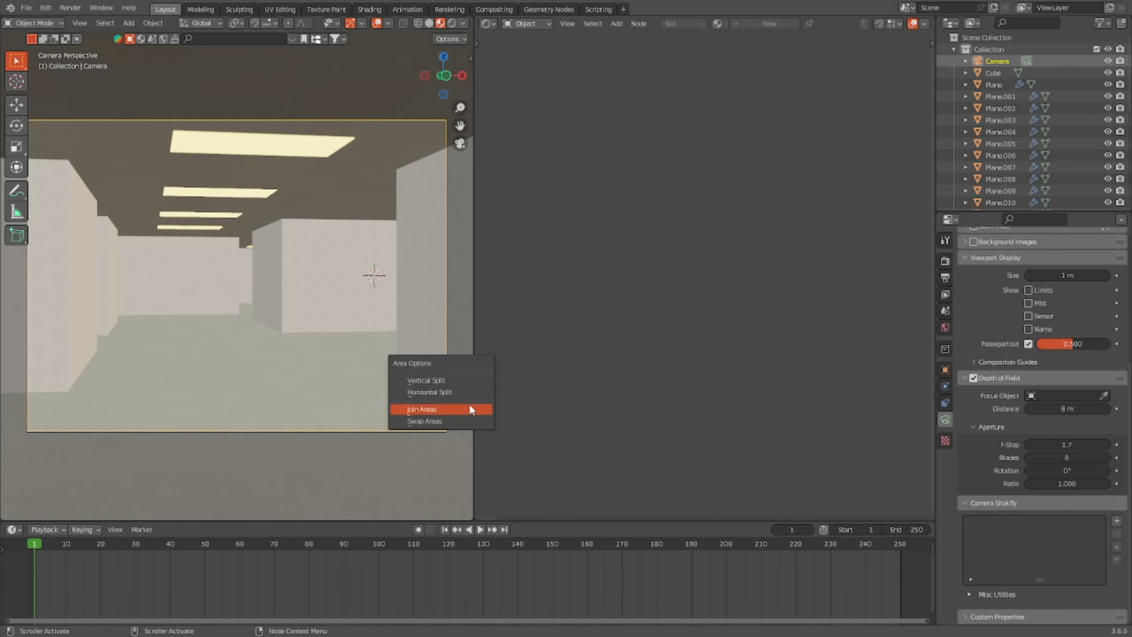
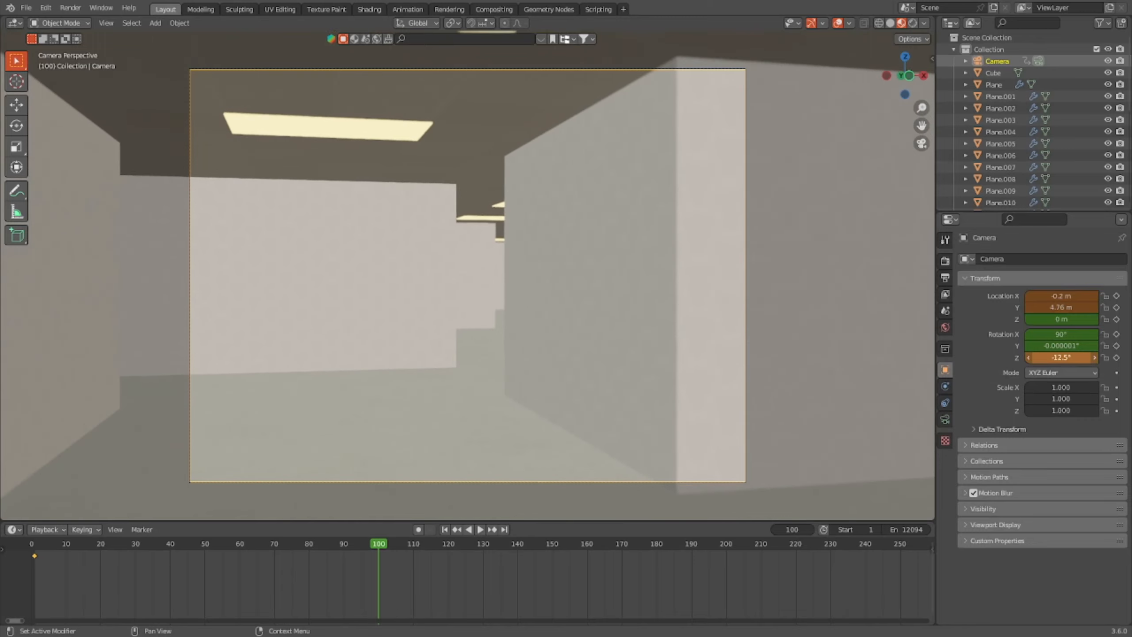
Step: Keyframe the camera's location and rotation at frame 100 and play the animation from the start
key(i)
key(i)
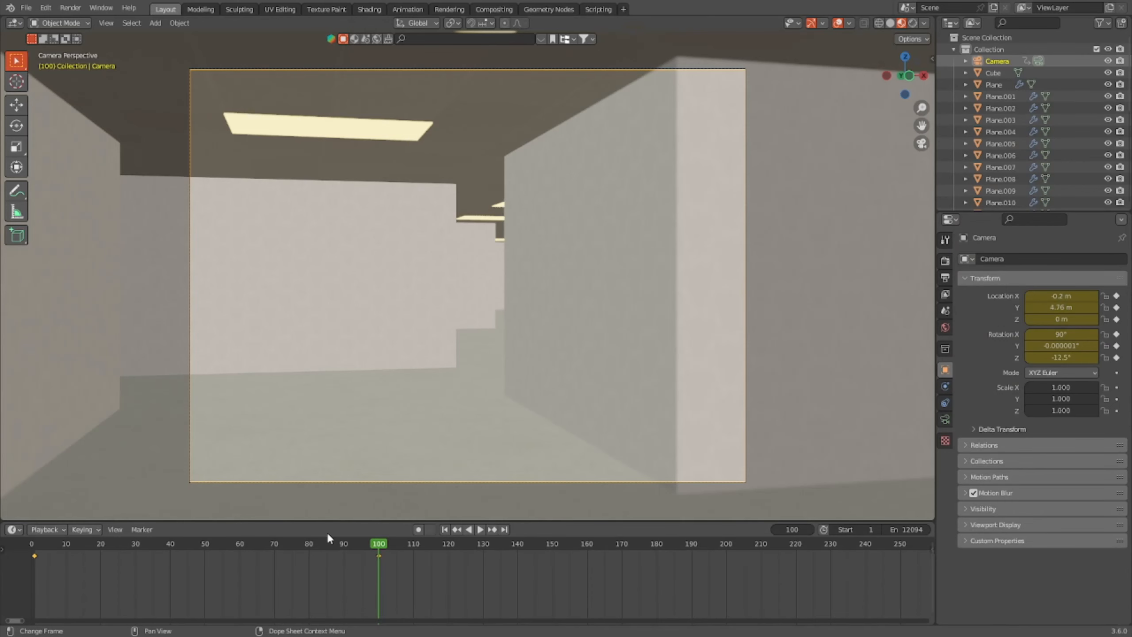
drag(327, 541, 32, 550)
key(space)
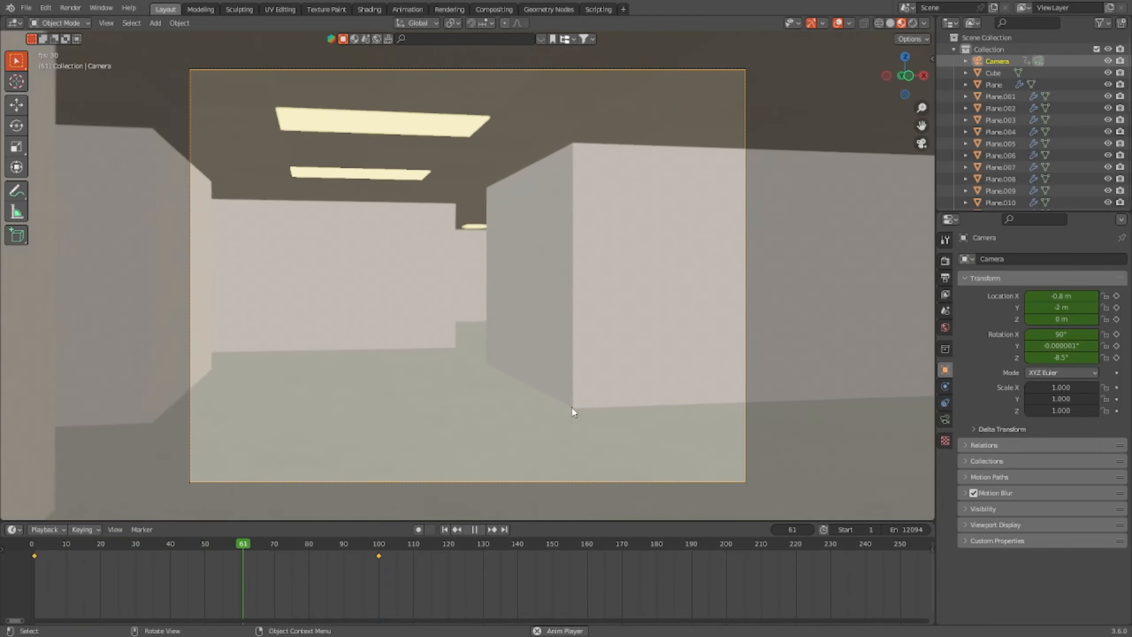
key(space)
click(389, 553)
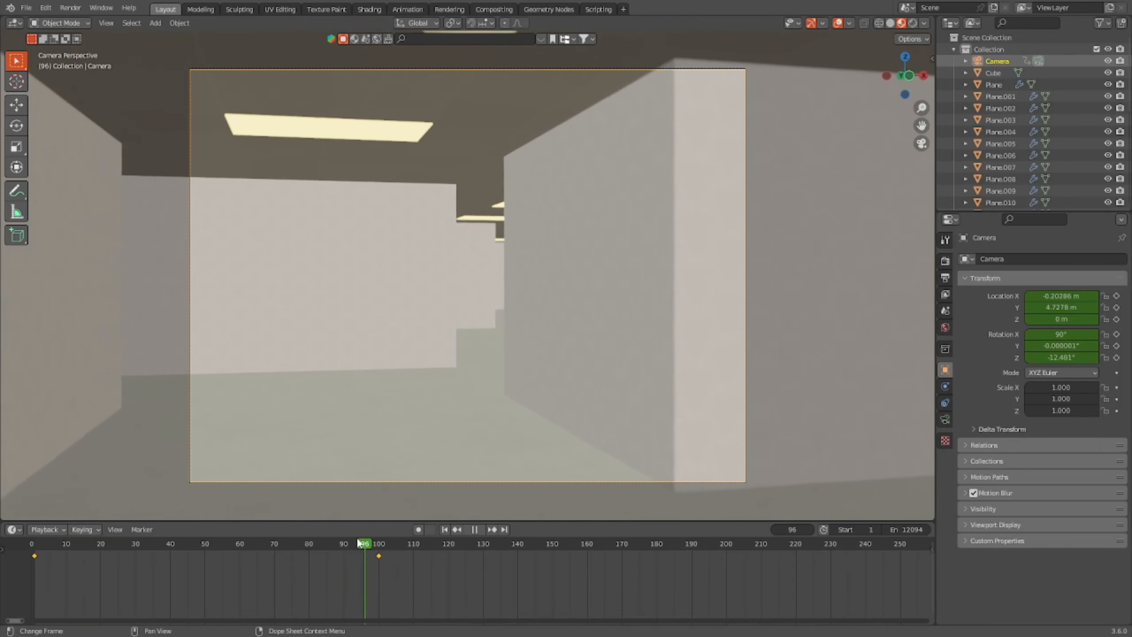
drag(369, 542, 32, 563)
key(space)
key(space)
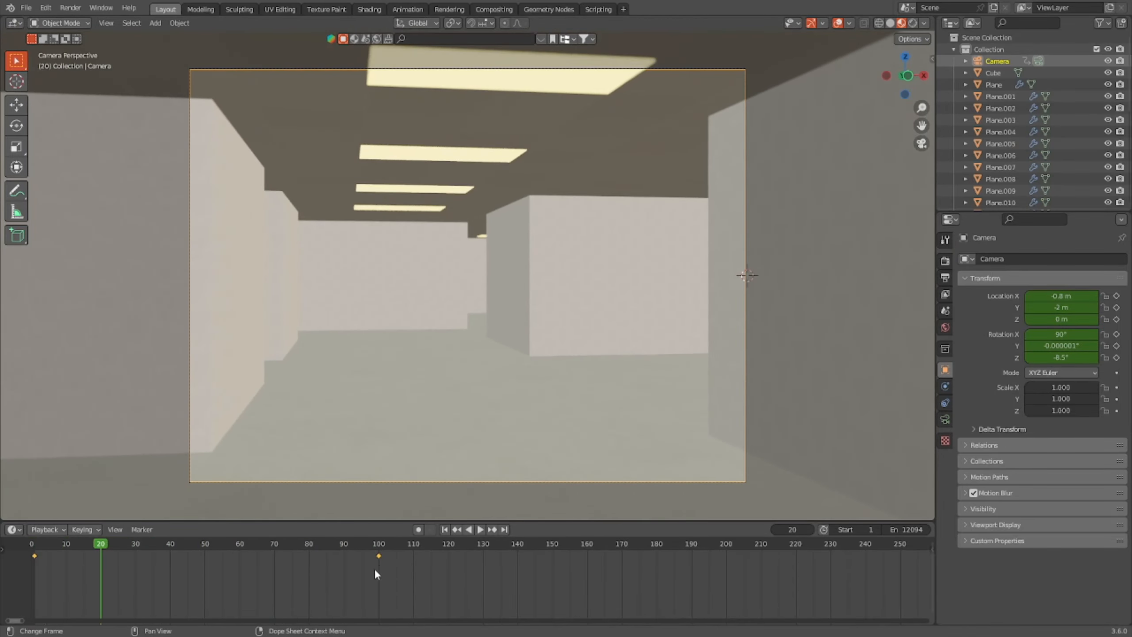
Step: Move the camera keyframe from frame 100 to frame 200 and play back the slower movement
drag(379, 561, 727, 603)
key(space)
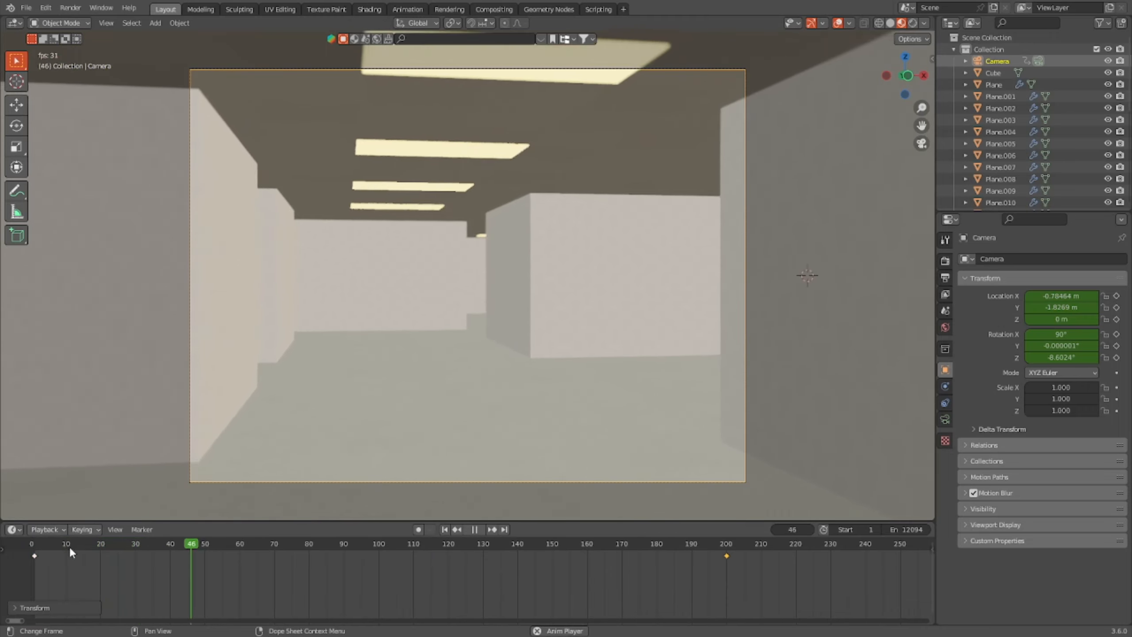
drag(69, 545, 34, 553)
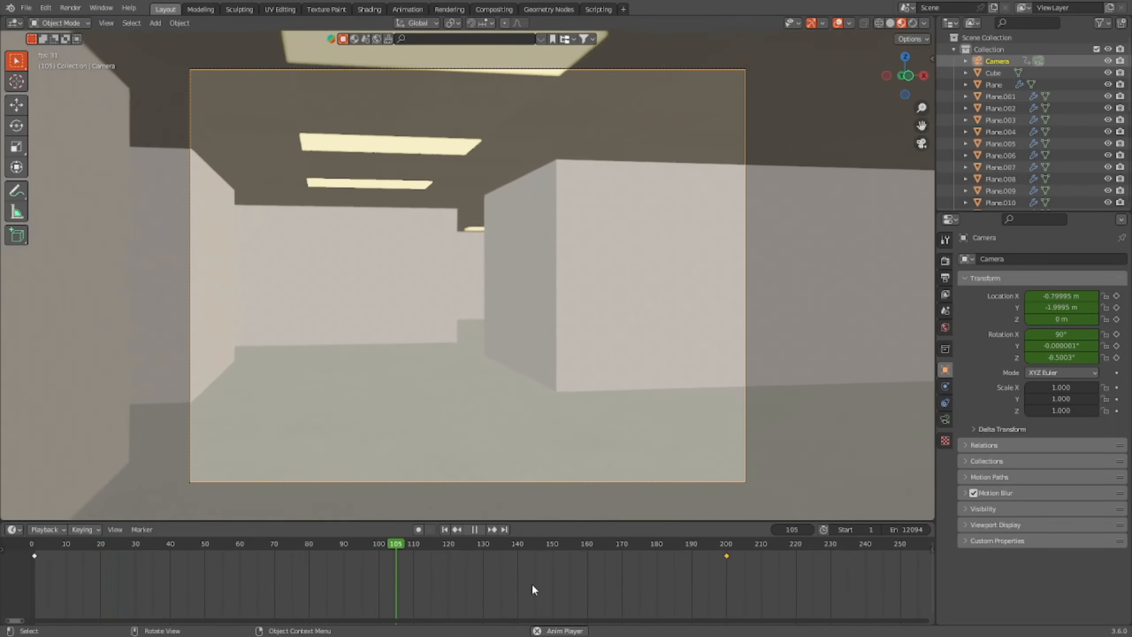
key(space)
key(shift+Left)
key(space)
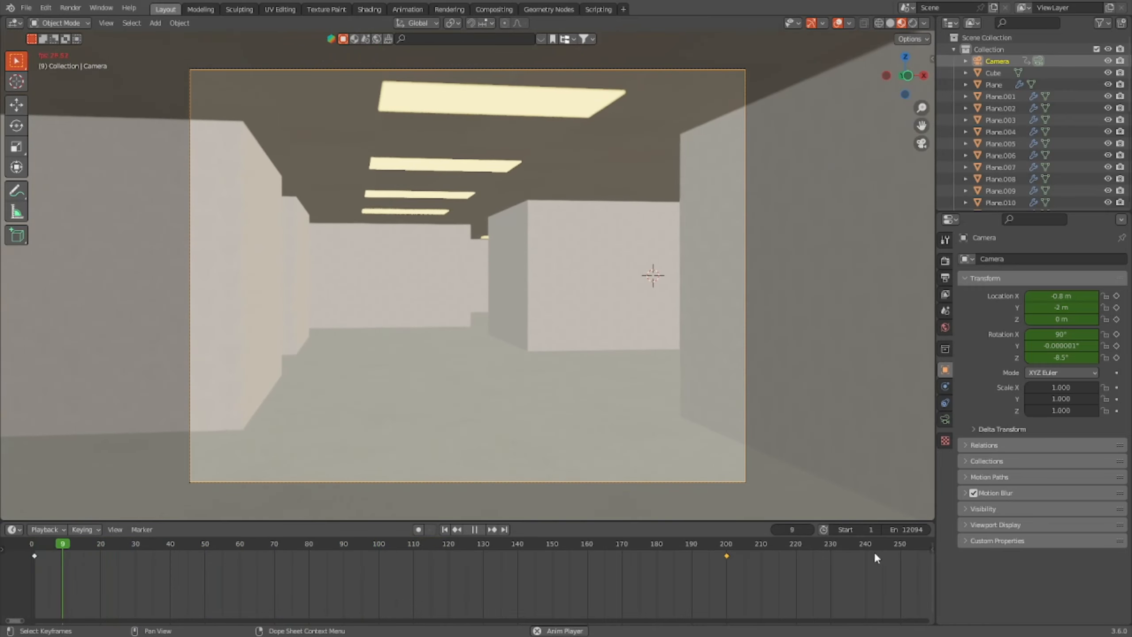
Step: Insert a rotation keyframe for the camera at frame 70, keeping its current angle
key(space)
click(278, 545)
click(275, 548)
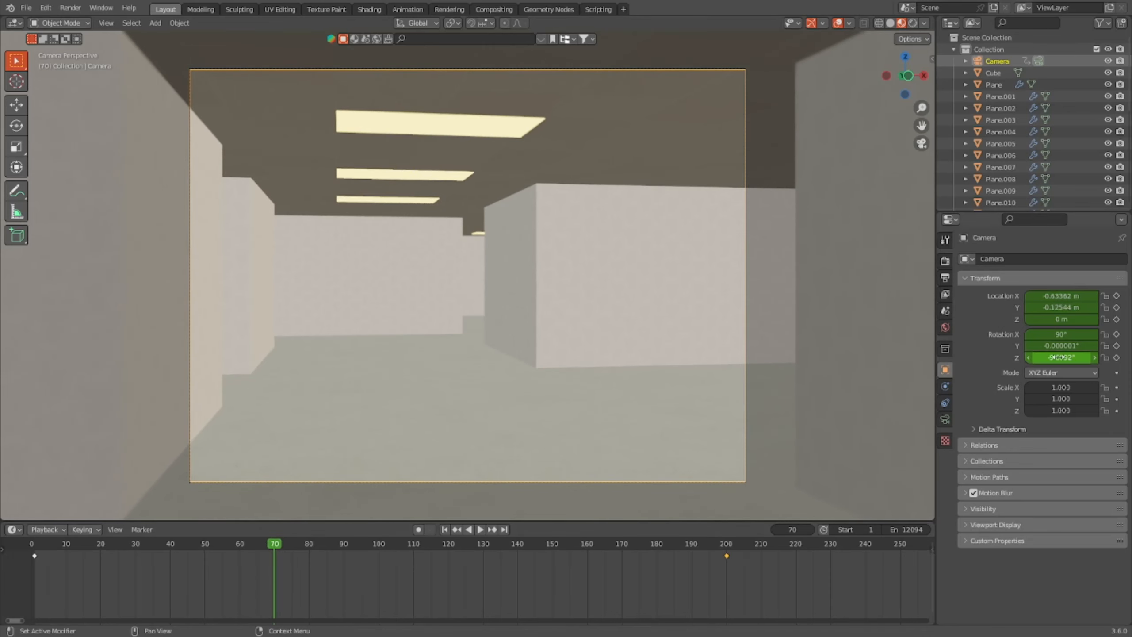
key(i)
key(space)
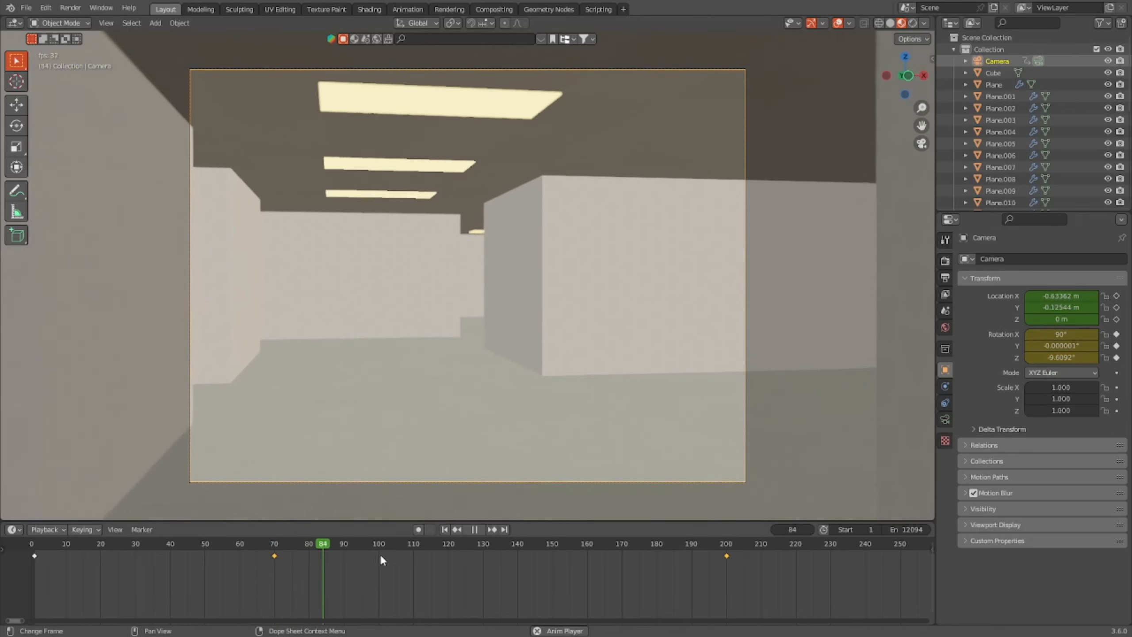
Step: Turn the camera to a Z rotation of -39.485° at frame 100 and keyframe its rotation
click(379, 554)
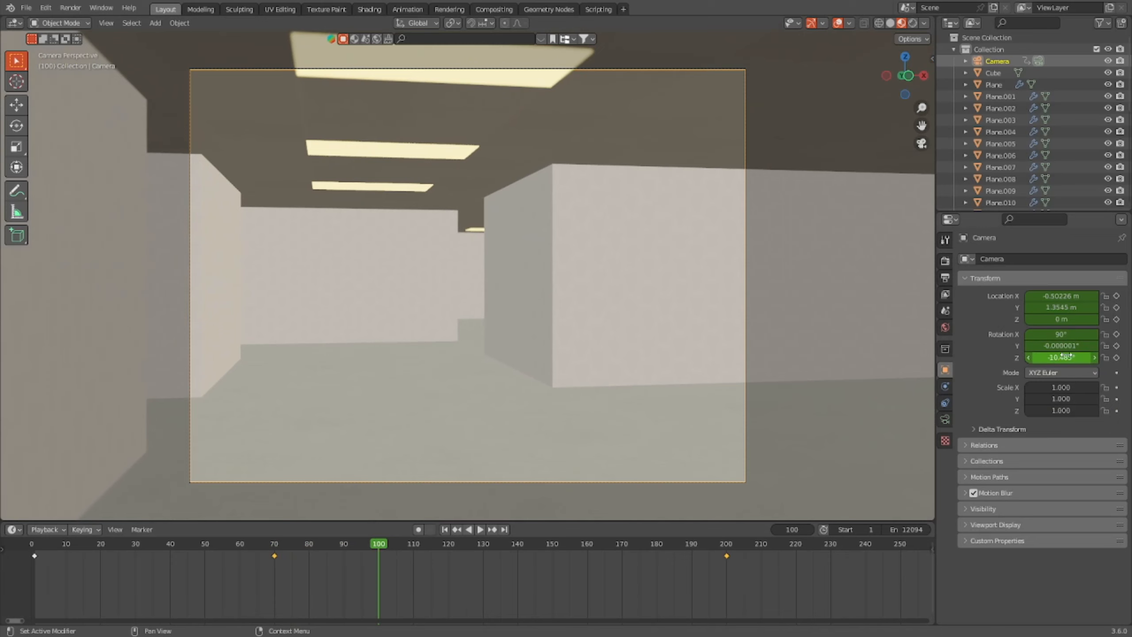
drag(1064, 356, 1066, 358)
key(i)
key(space)
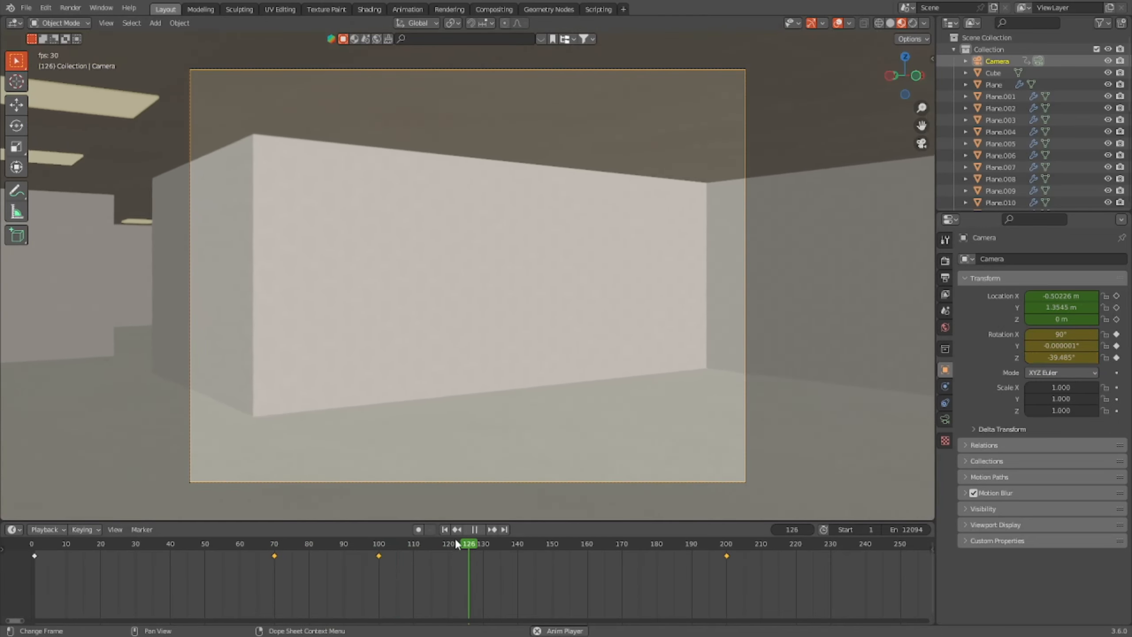
Step: Turn the camera to a Z rotation of -12.656° at frame 130 and keyframe its rotation
key(space)
drag(502, 545, 484, 554)
drag(1061, 358, 1090, 357)
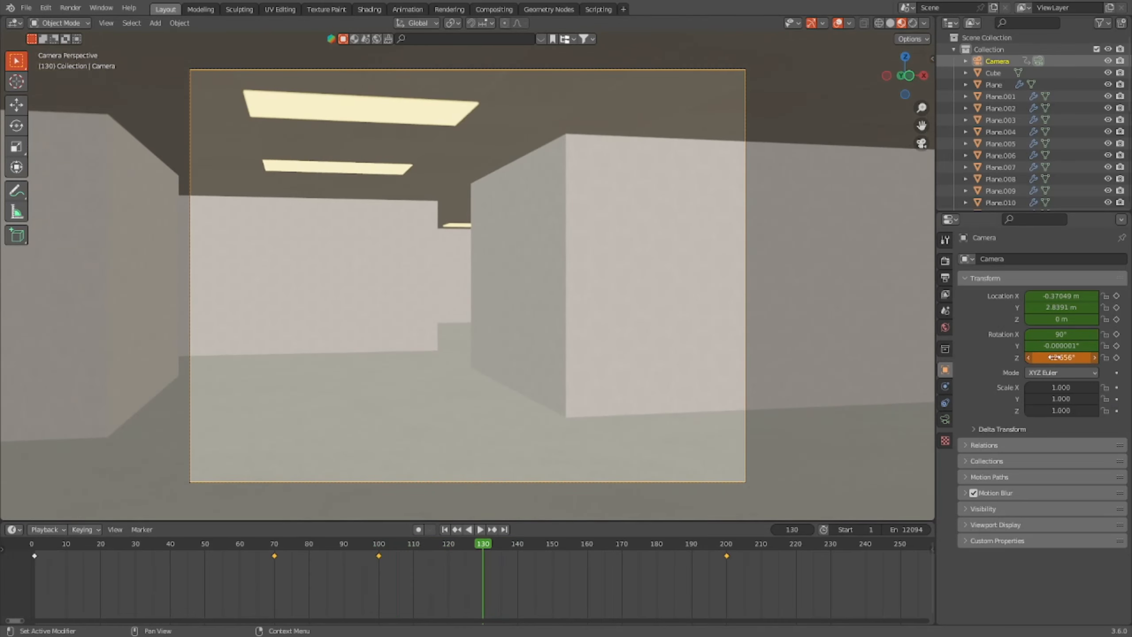
key(i)
key(space)
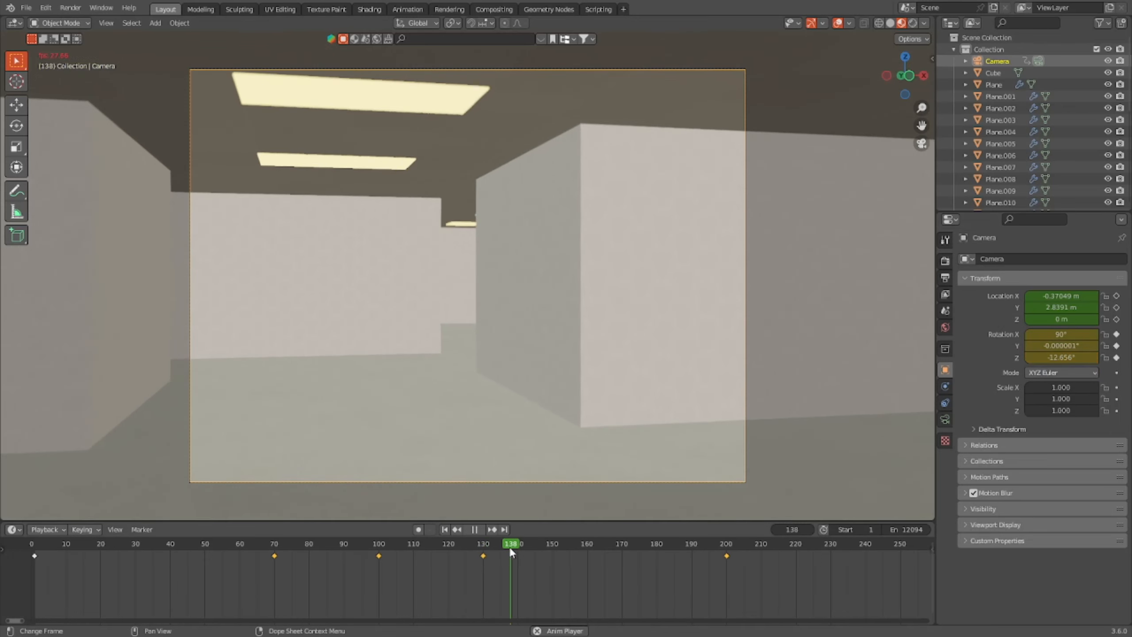
Step: Keyframe the camera's rotation at frame 160 with a Z angle of 30.471° and play back the animation
key(space)
click(587, 547)
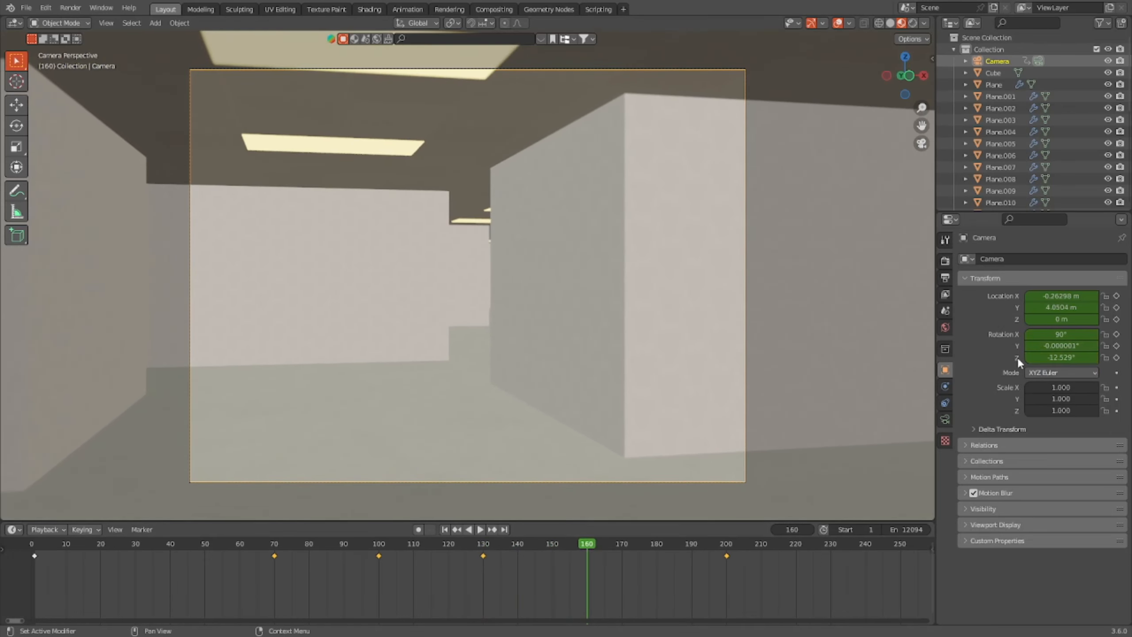
drag(1061, 357, 1088, 357)
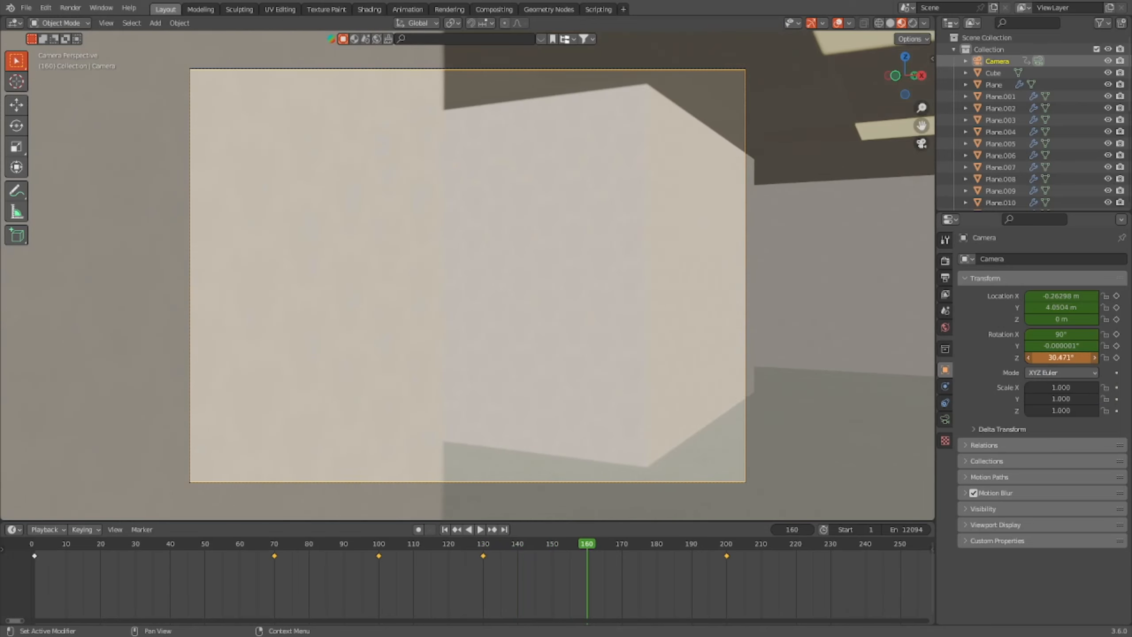
key(i)
key(space)
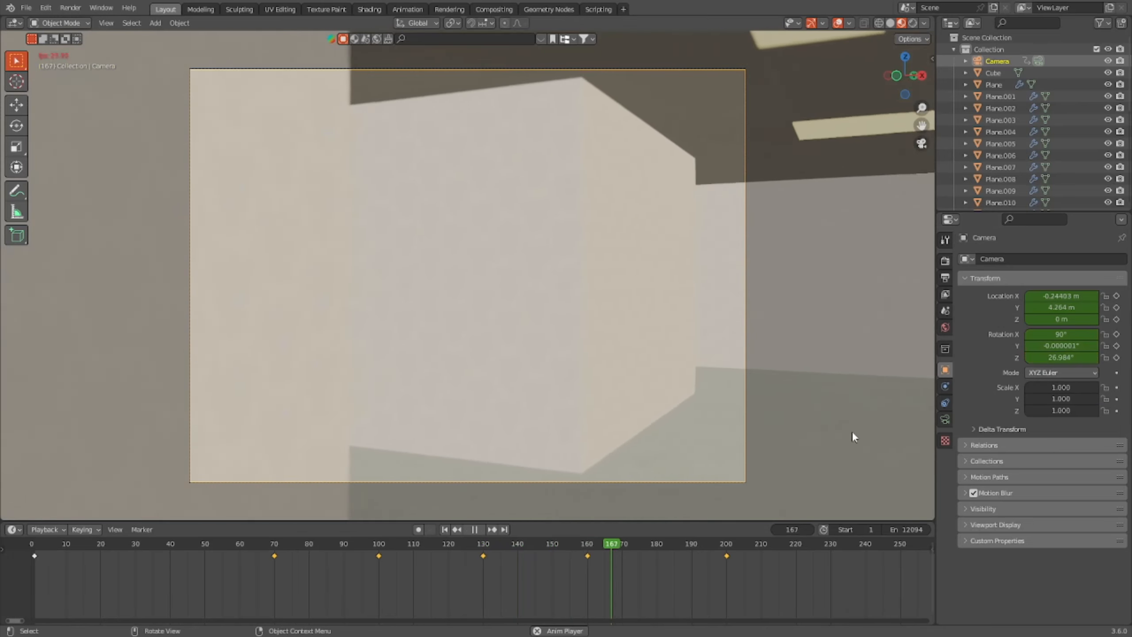
key(space)
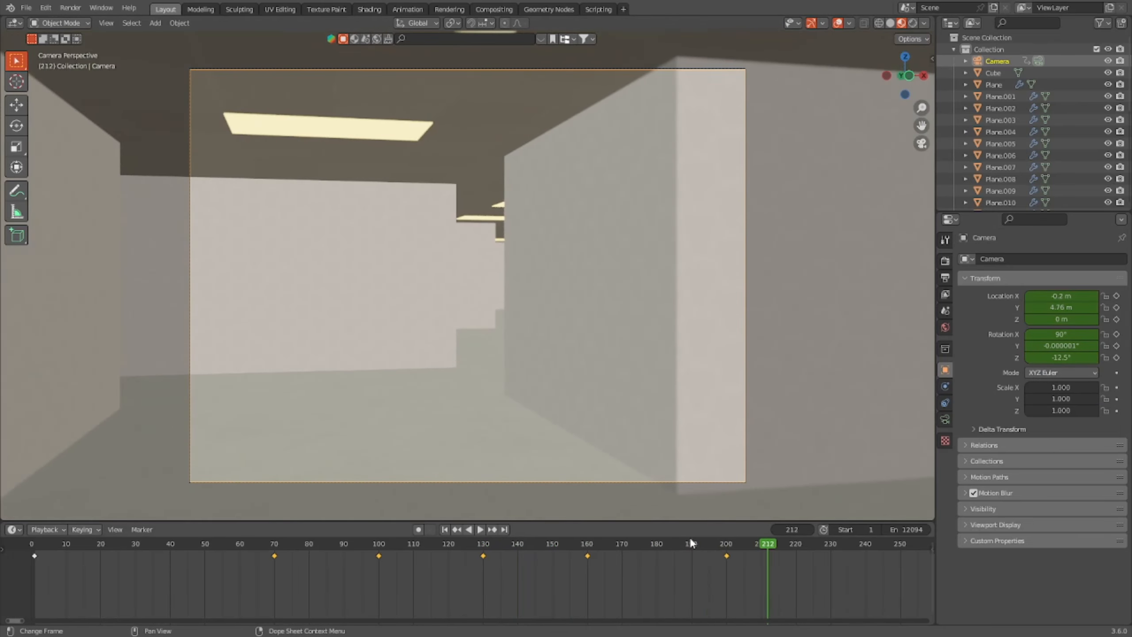
drag(689, 539, 758, 570)
key(space)
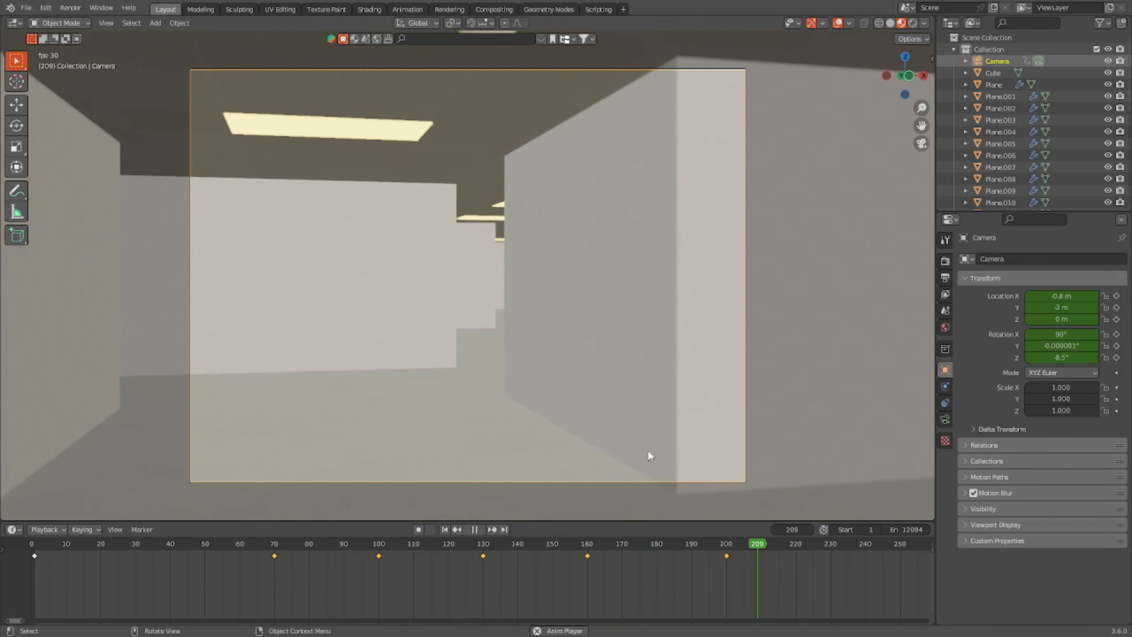
key(space)
Step: Keyframe the camera at frame 250 with location X 0.24 m, Y 9.98 m and Z rotation -35.5°, and preview the movement
click(727, 545)
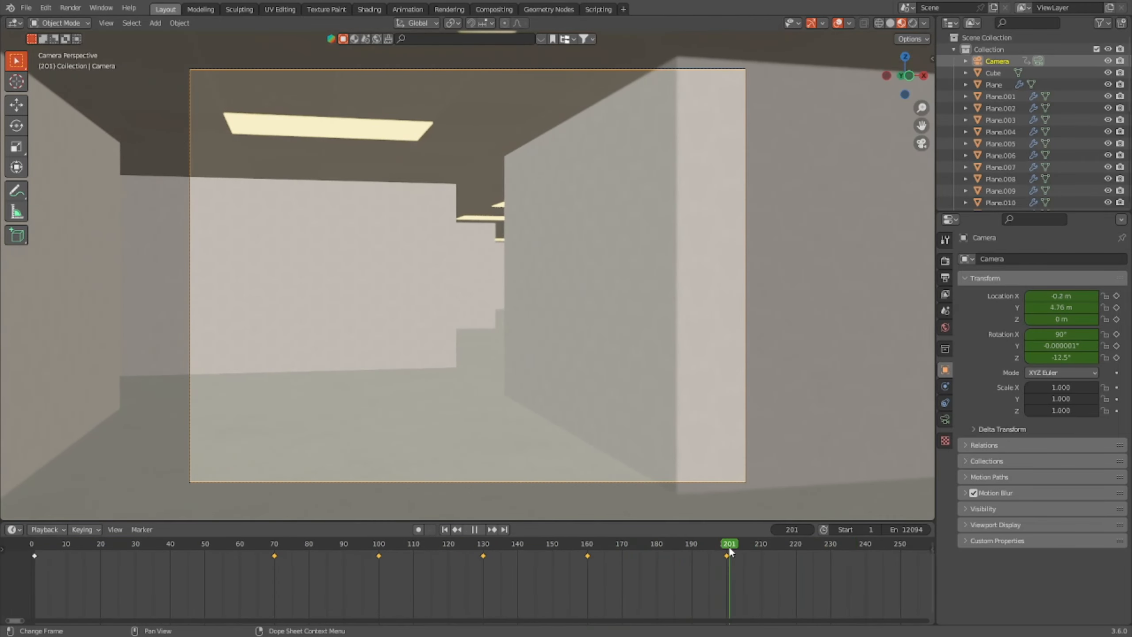
drag(727, 547, 901, 533)
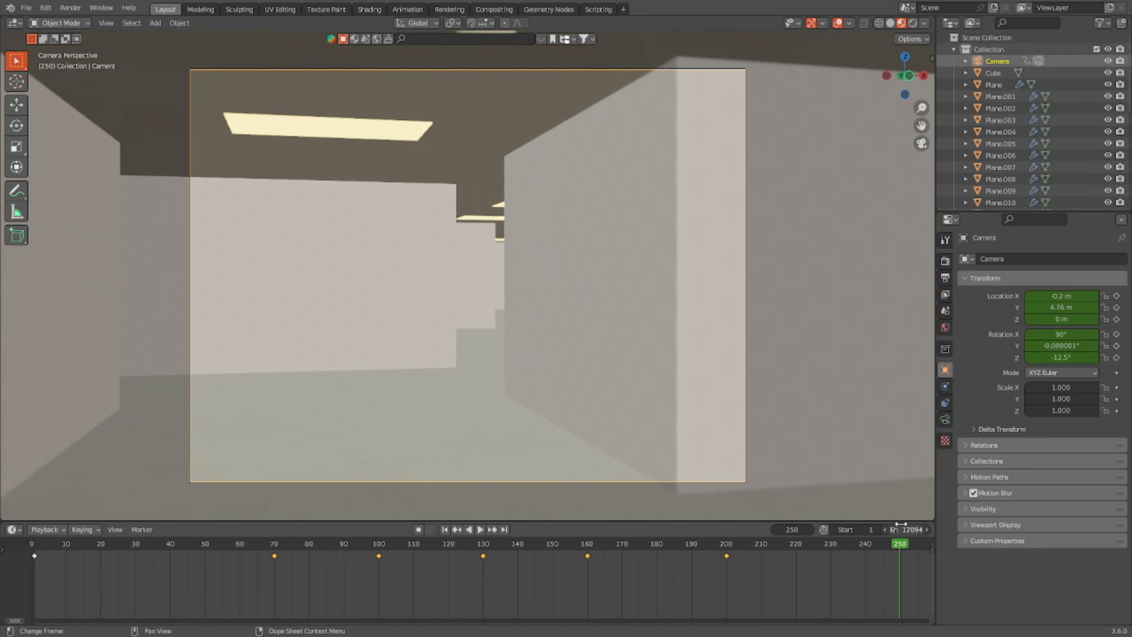
mouse_move(1077, 297)
mouse_down()
mouse_move(1101, 307)
mouse_move(1071, 304)
mouse_move(1083, 296)
mouse_up()
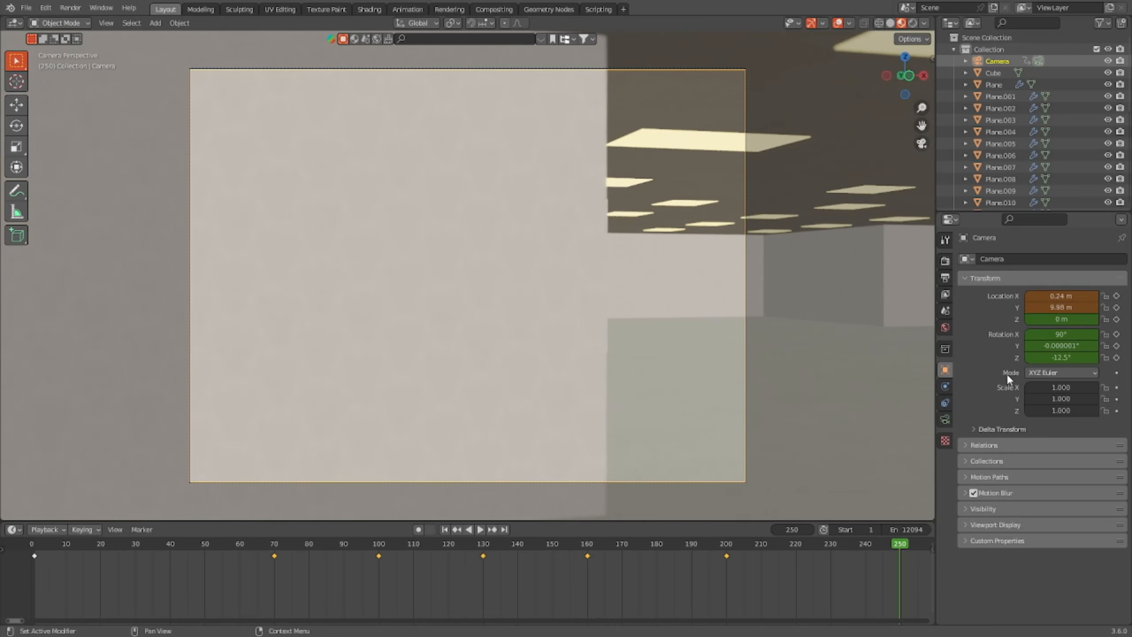
drag(1061, 357, 1029, 357)
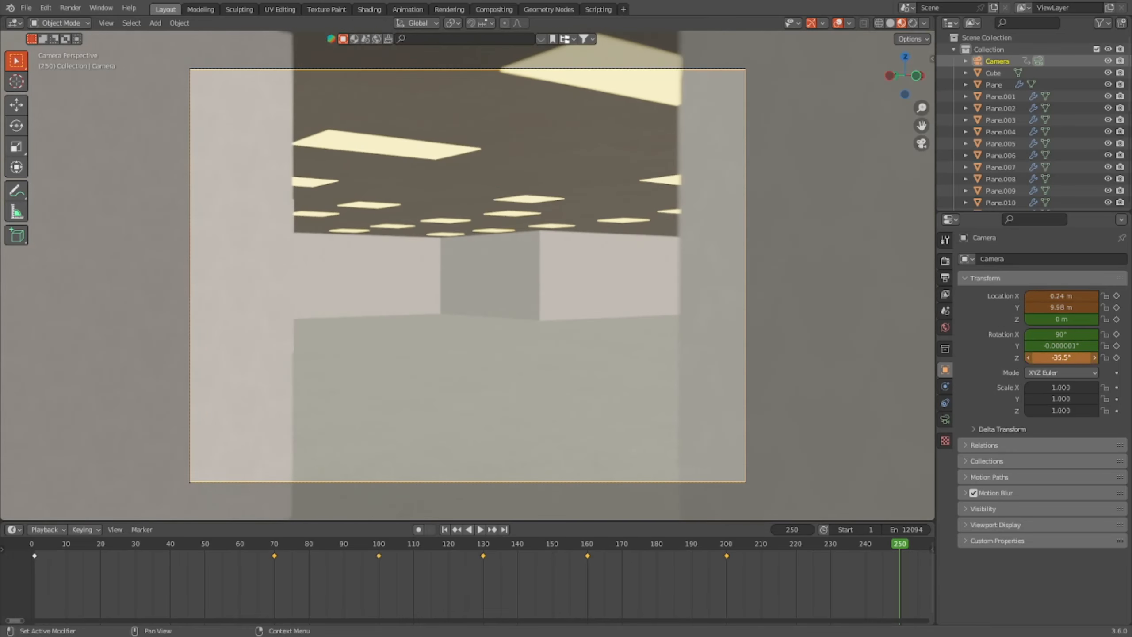
key(i)
key(i)
drag(885, 537, 649, 571)
key(space)
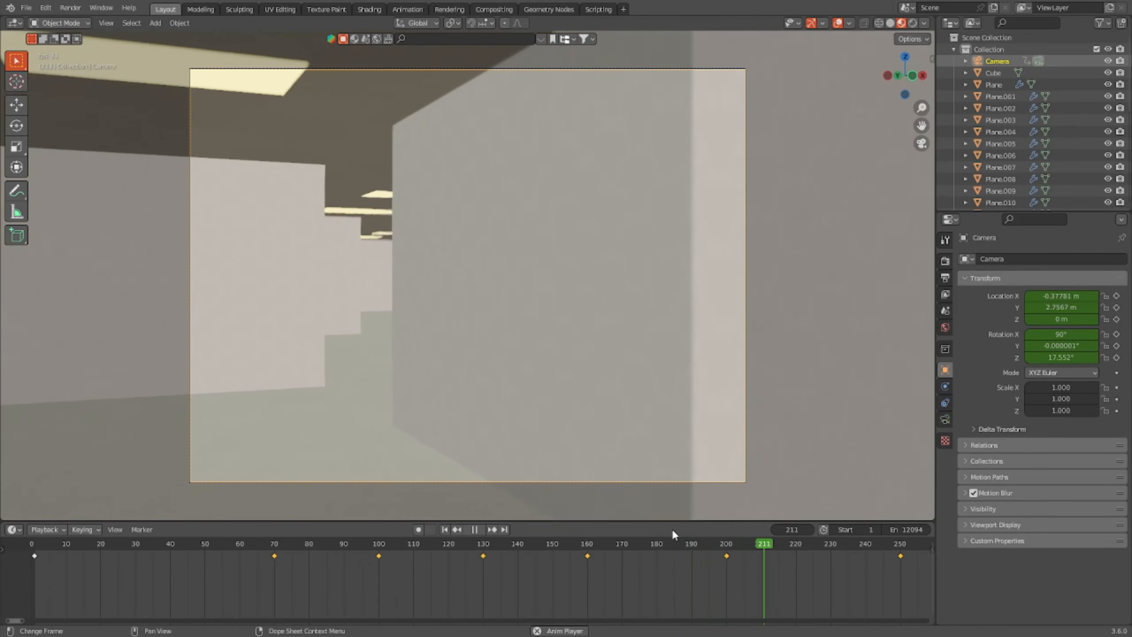
scroll(837, 575, down, 2)
key(space)
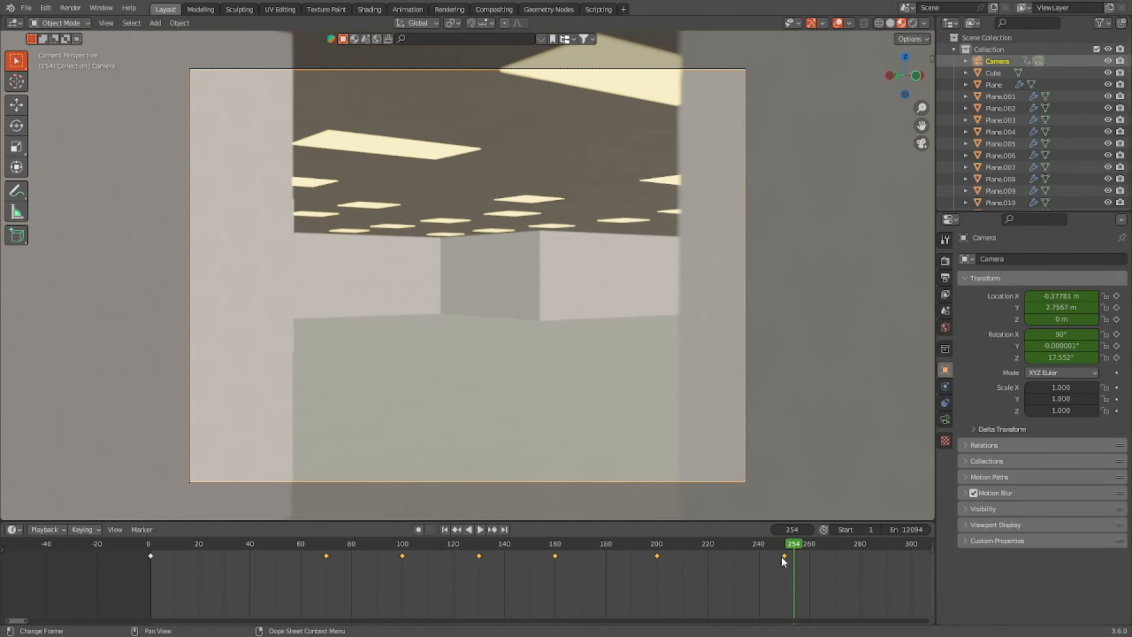
Step: Move the camera keyframe from frame 250 to frame 300 and play back the last stretch
drag(784, 556, 909, 608)
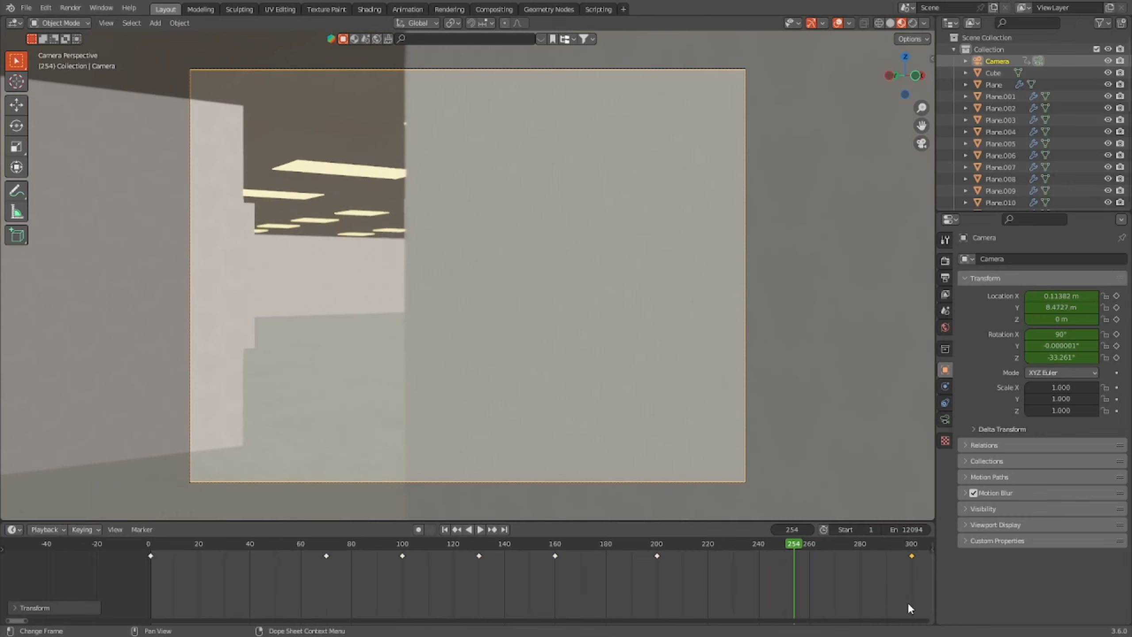
drag(714, 549, 636, 552)
key(space)
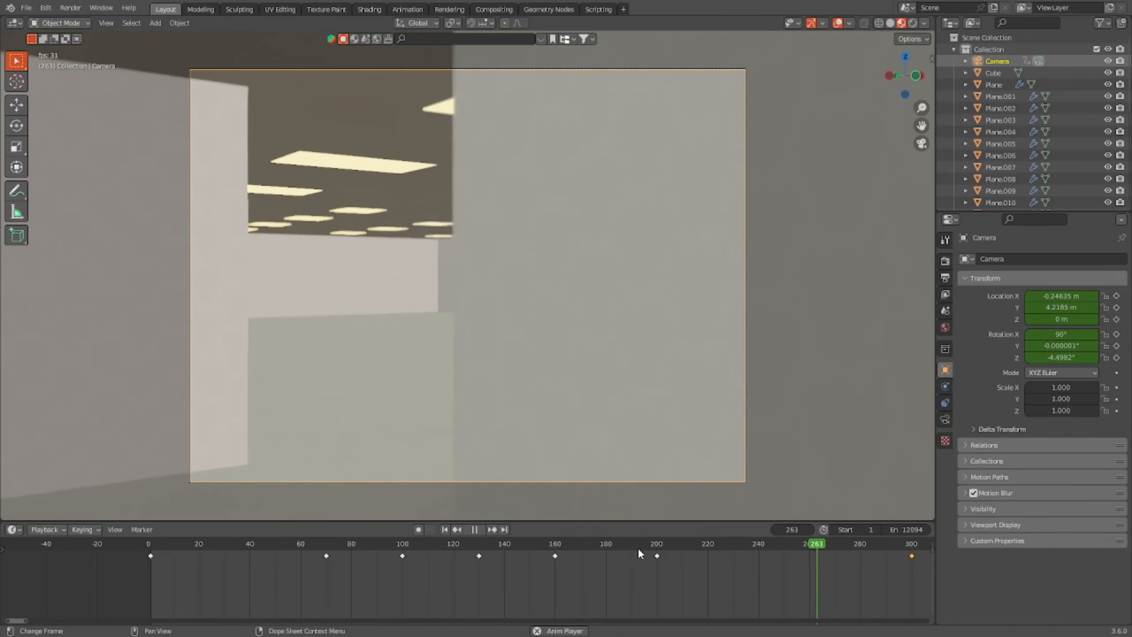
Step: Play back the camera animation from the beginning of the timeline to review the whole movement
scroll(833, 576, down, 3)
key(space)
drag(843, 550, 215, 551)
key(space)
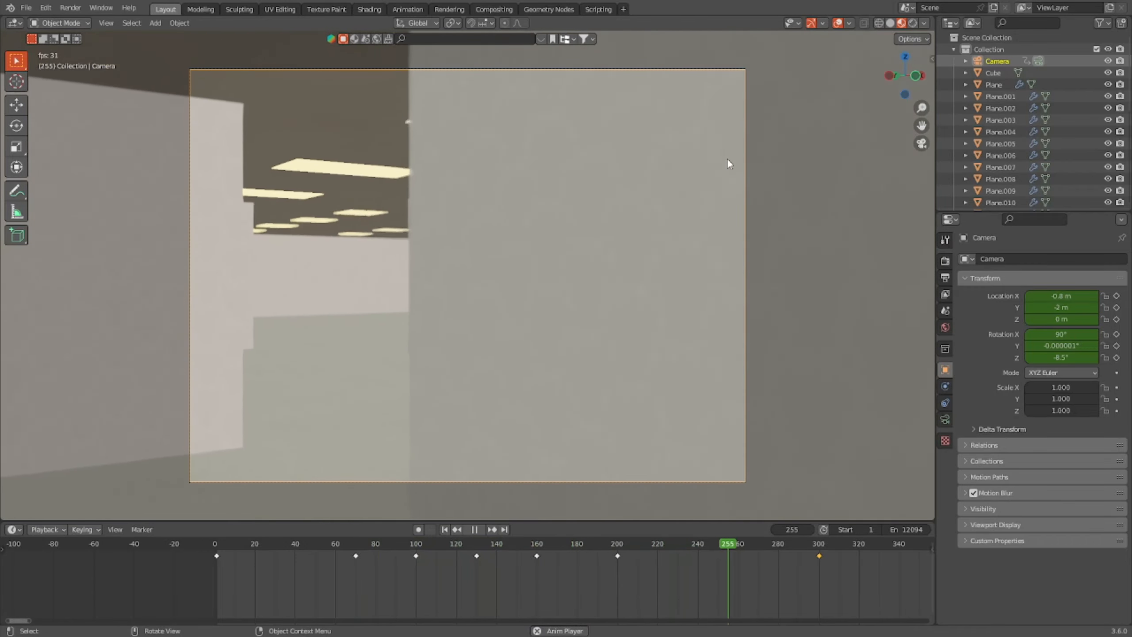
key(space)
Step: Set the scene's end frame to 350 and return the playhead to frame 0
scroll(803, 588, down, 3)
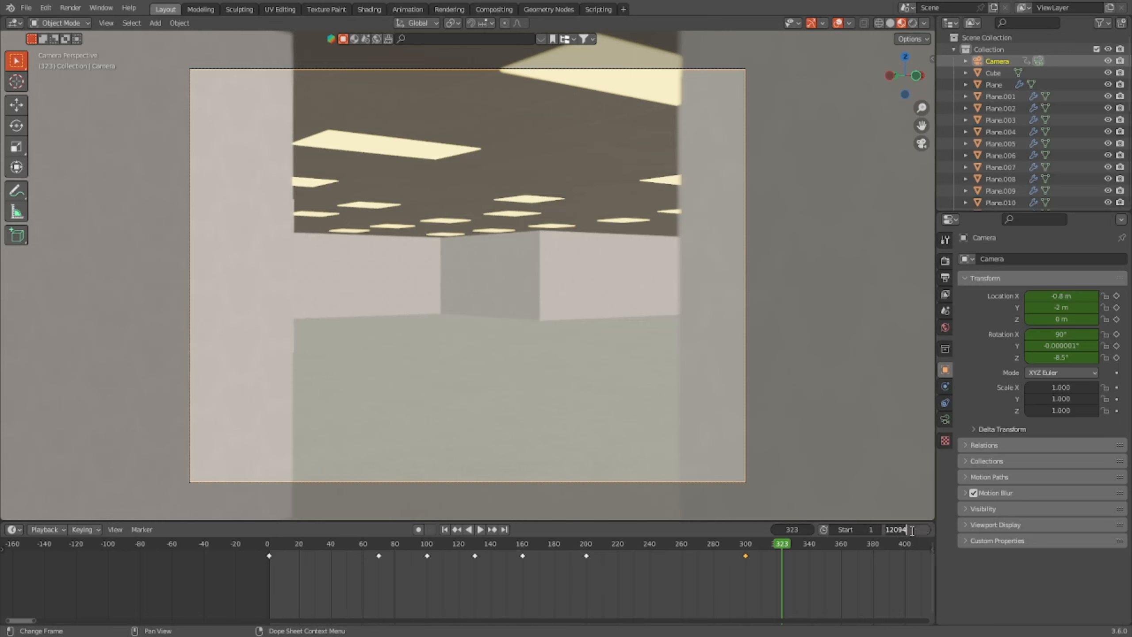
text(0])
key(Return)
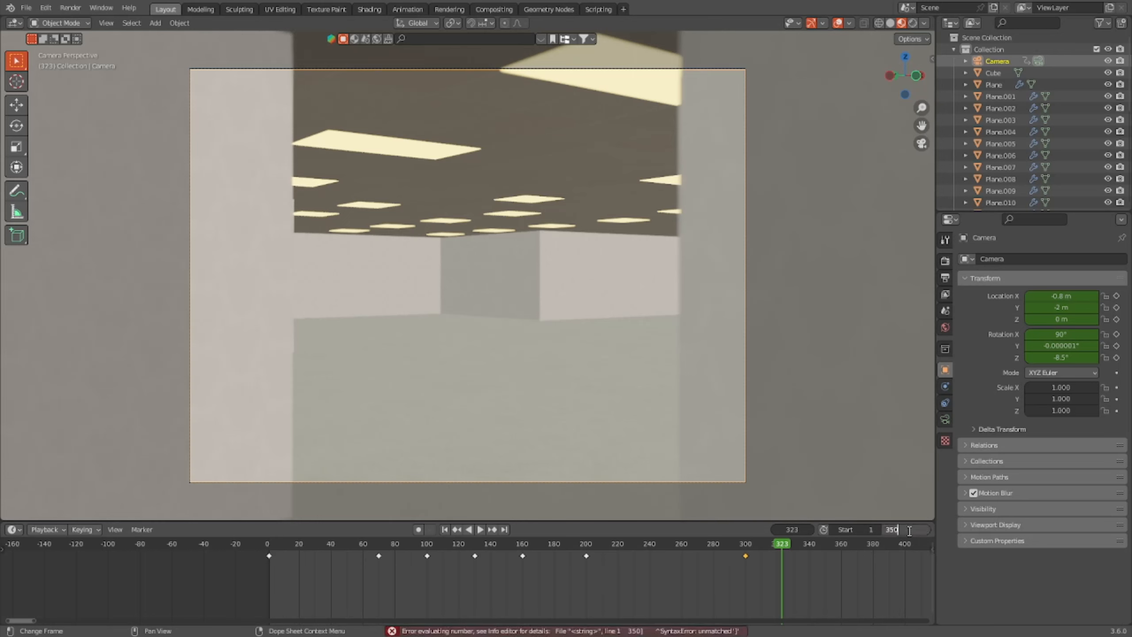
key(Return)
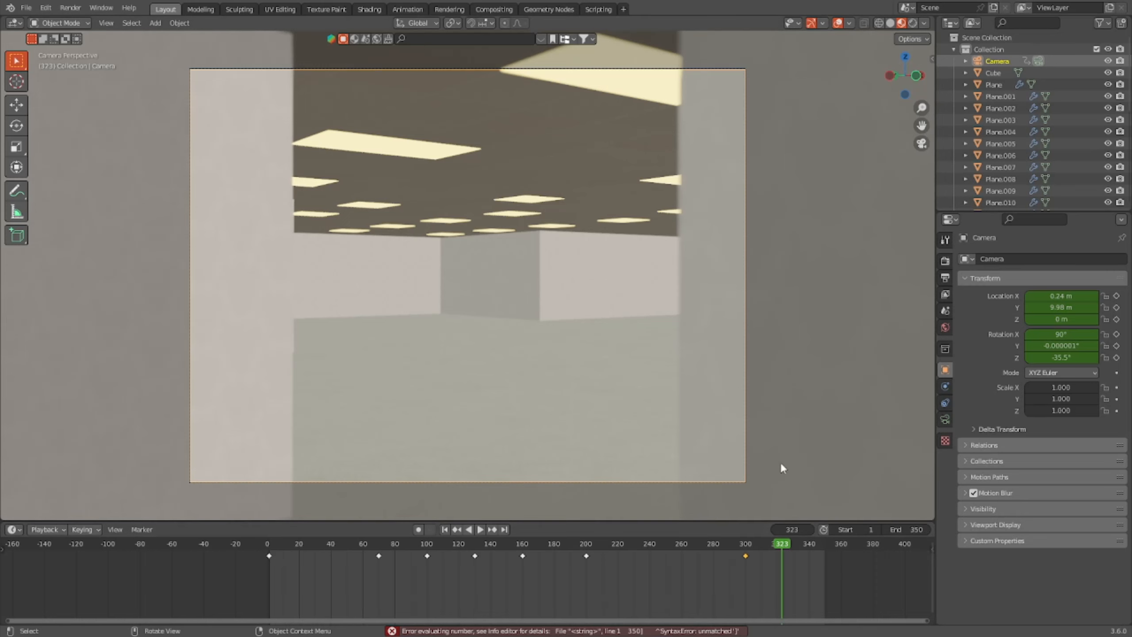
drag(748, 550, 39, 590)
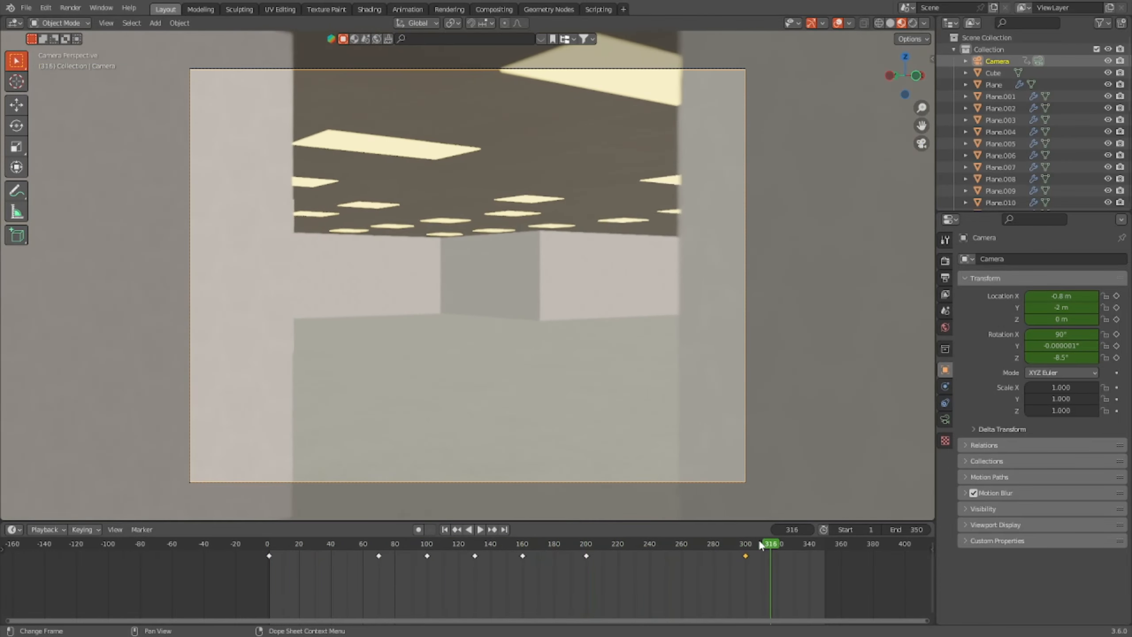
key(Escape)
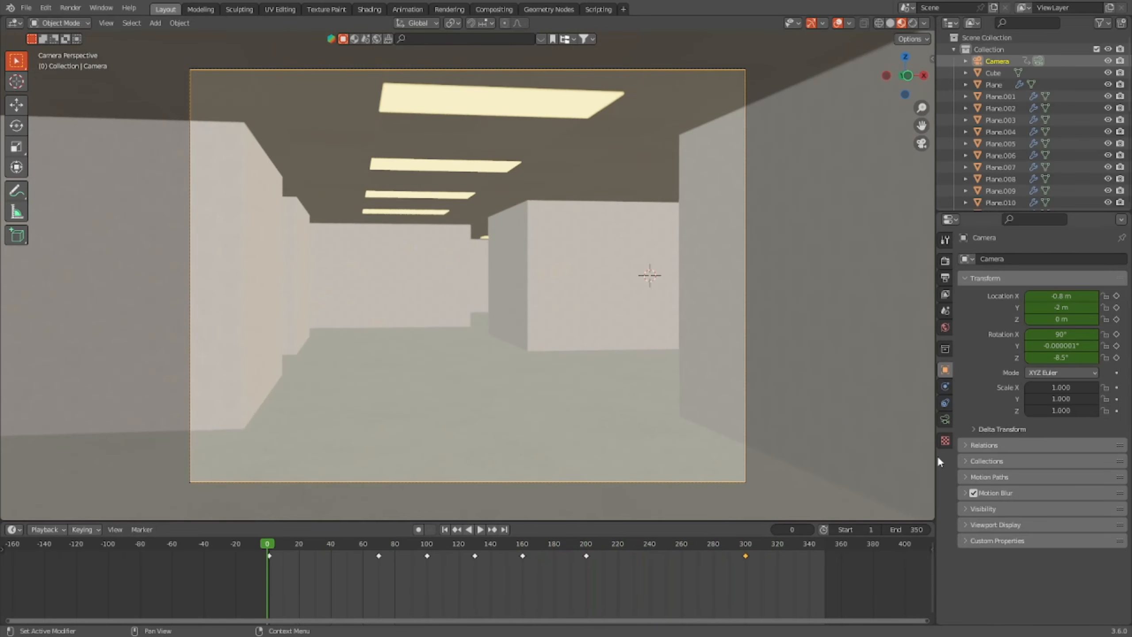
Step: Install the Camera Shakify add-on from camera_shakify-master.zip in the Downloads folder
click(945, 420)
scroll(1046, 384, down, 10)
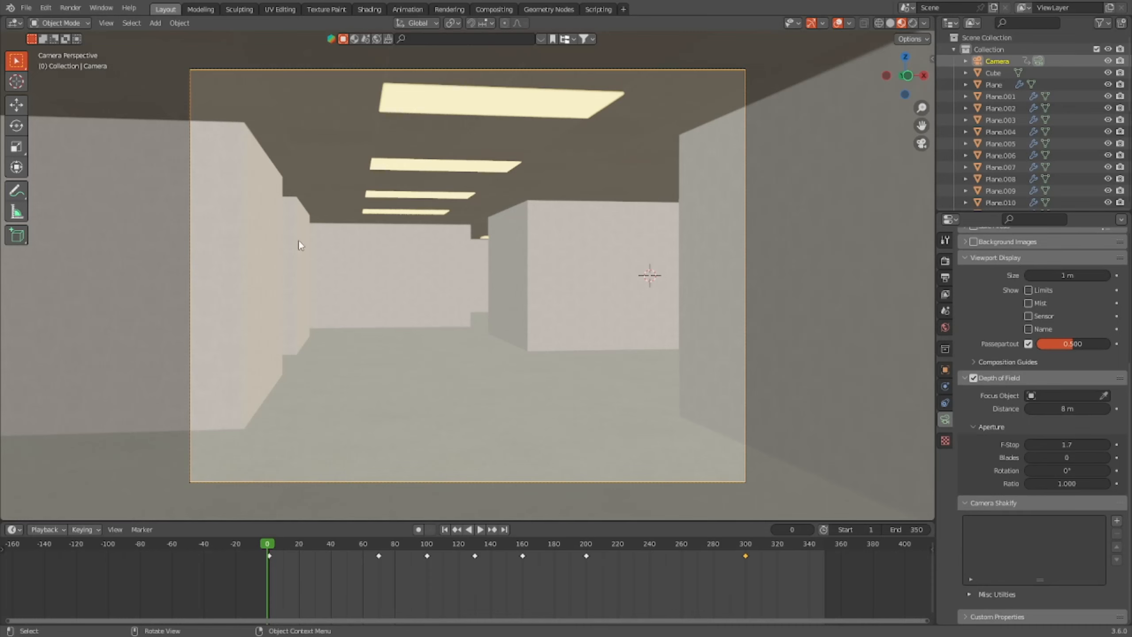
click(46, 8)
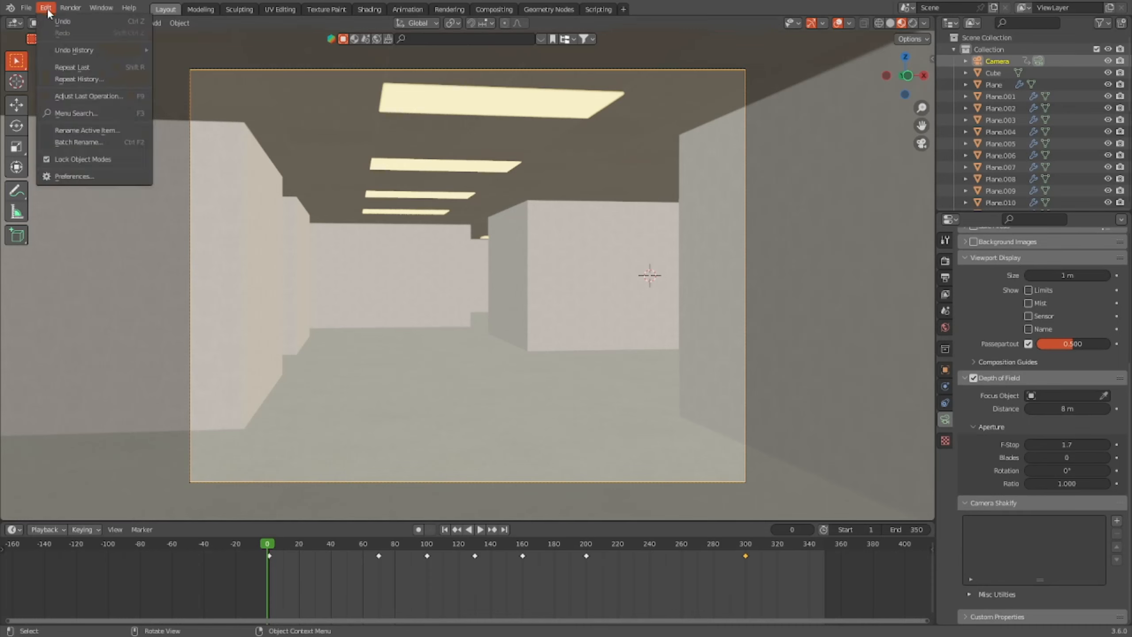
click(73, 177)
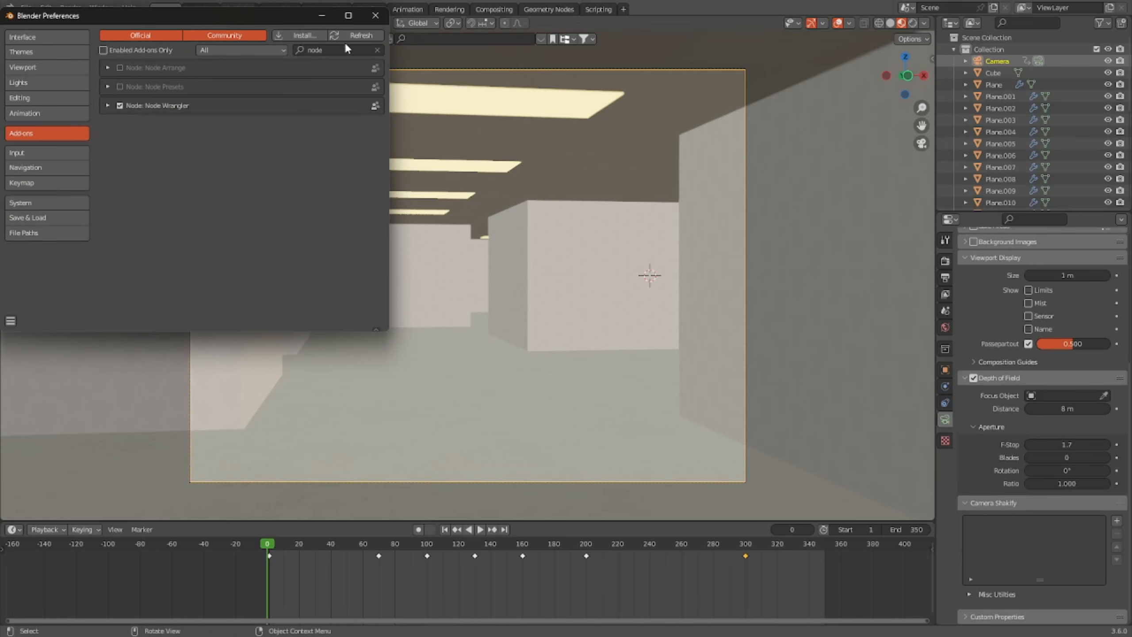
click(285, 34)
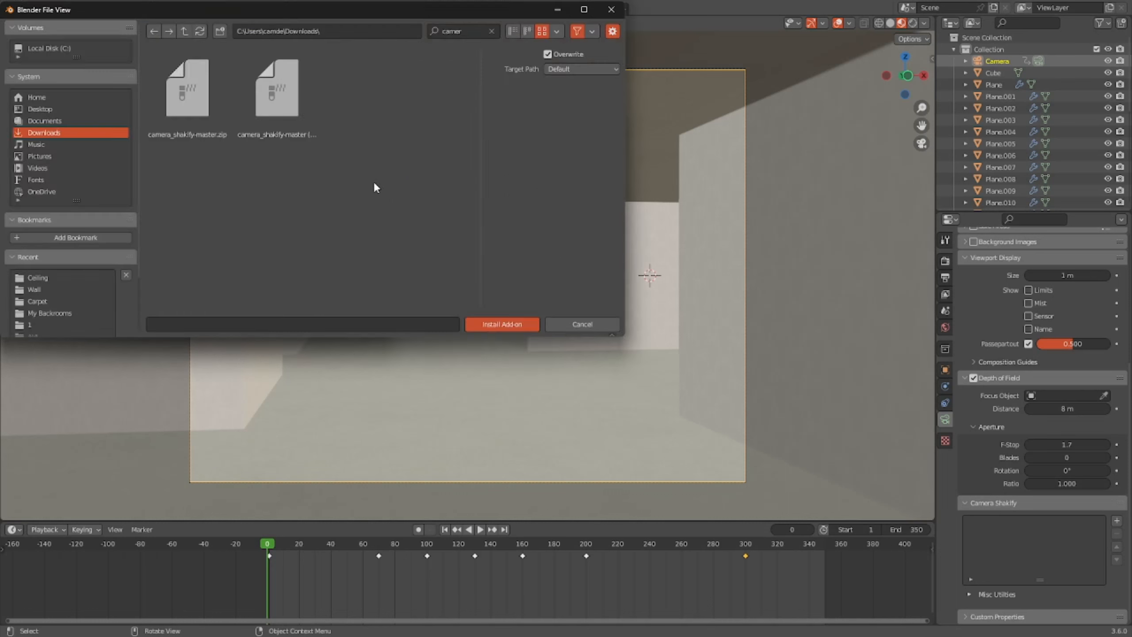
click(187, 114)
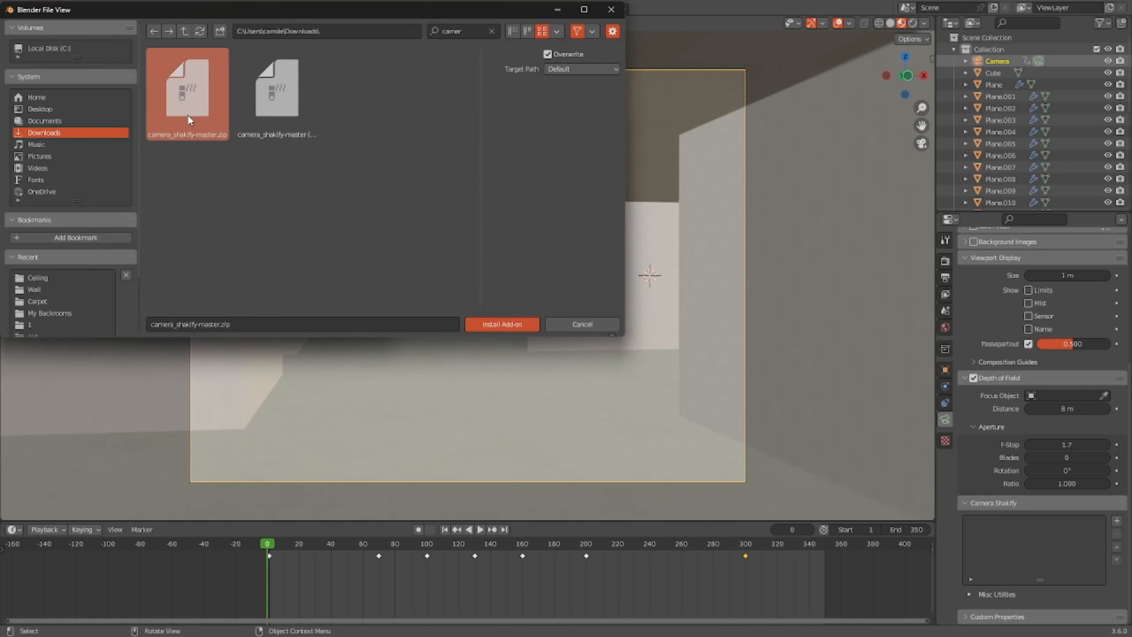
double_click(206, 97)
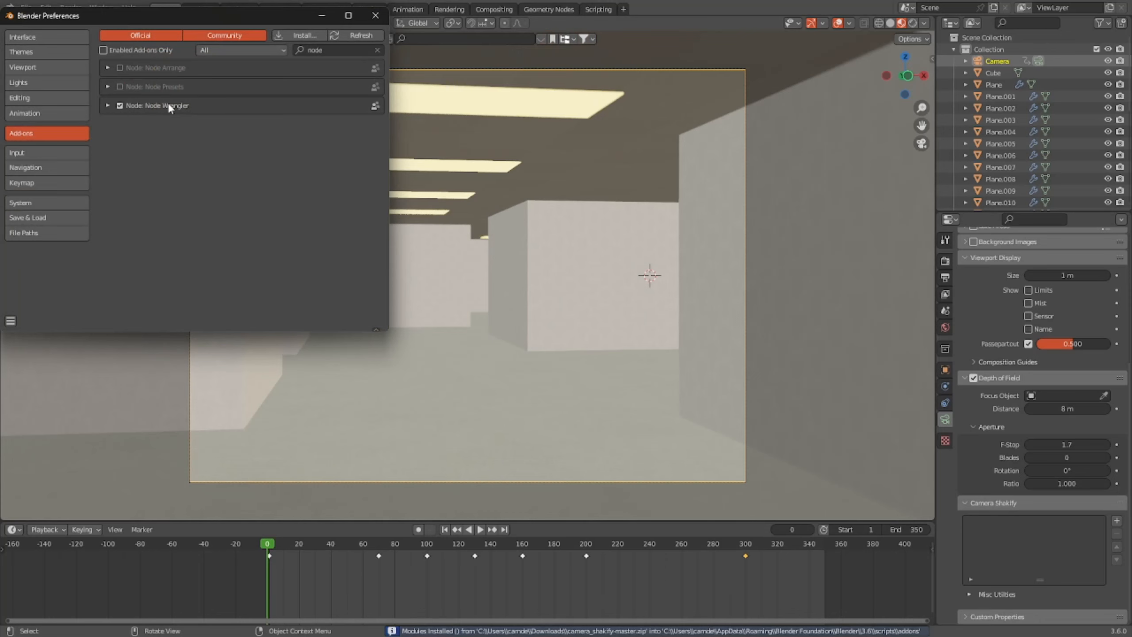
Step: Search the add-ons for "camera" to check the Camera Shakify entry, and close the preferences
click(371, 50)
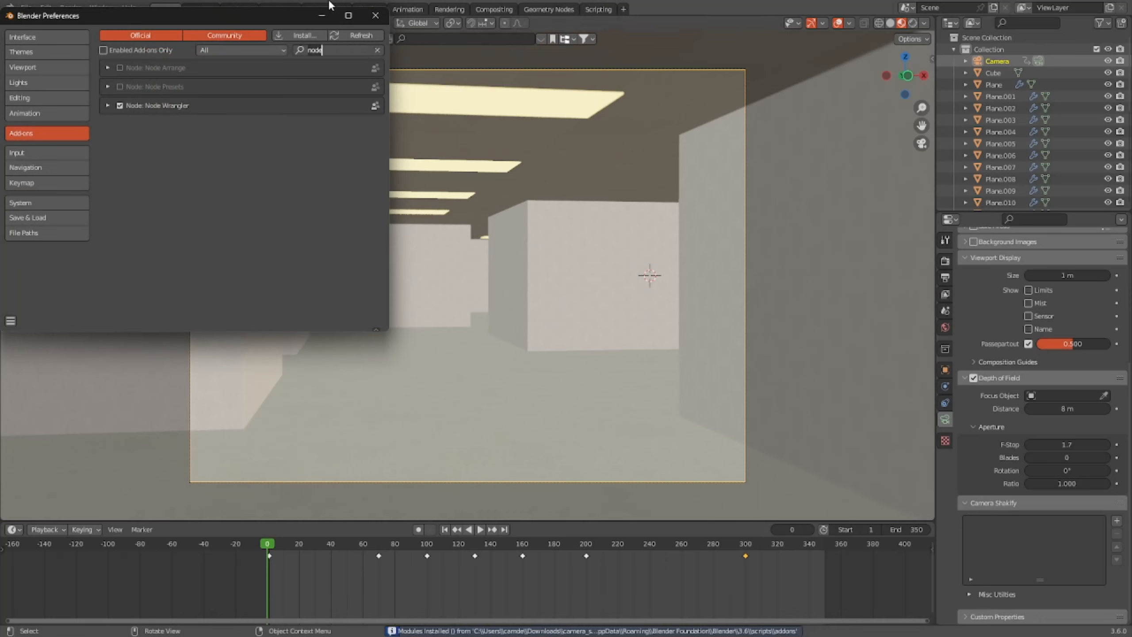
key(BackSpace)
key(BackSpace)
key(BackSpace)
key(BackSpace)
text(camera)
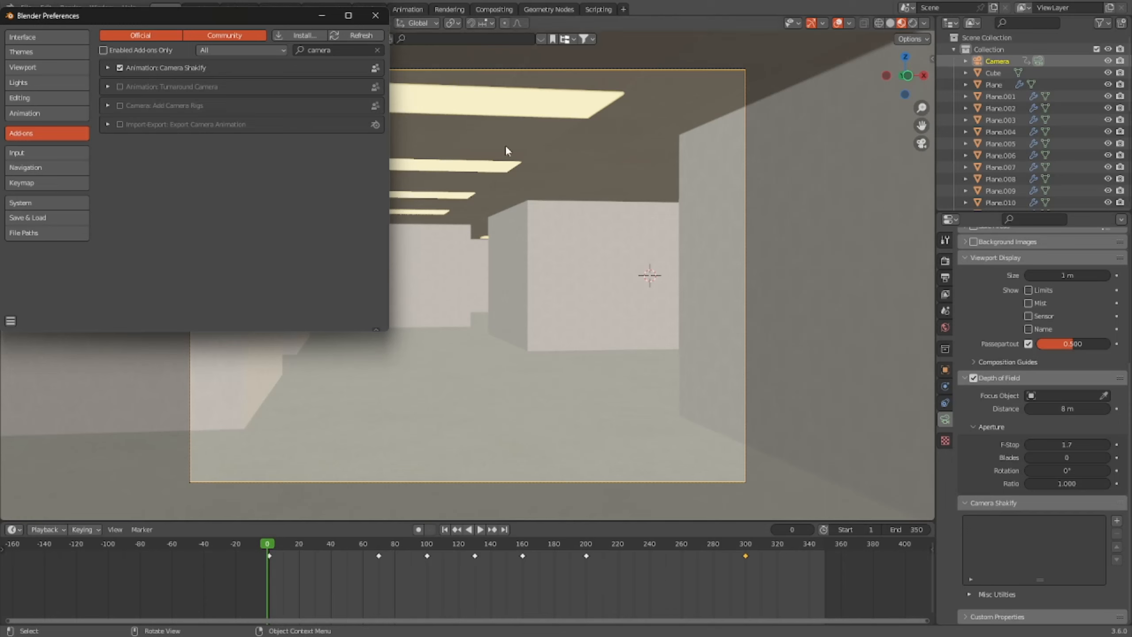
click(377, 16)
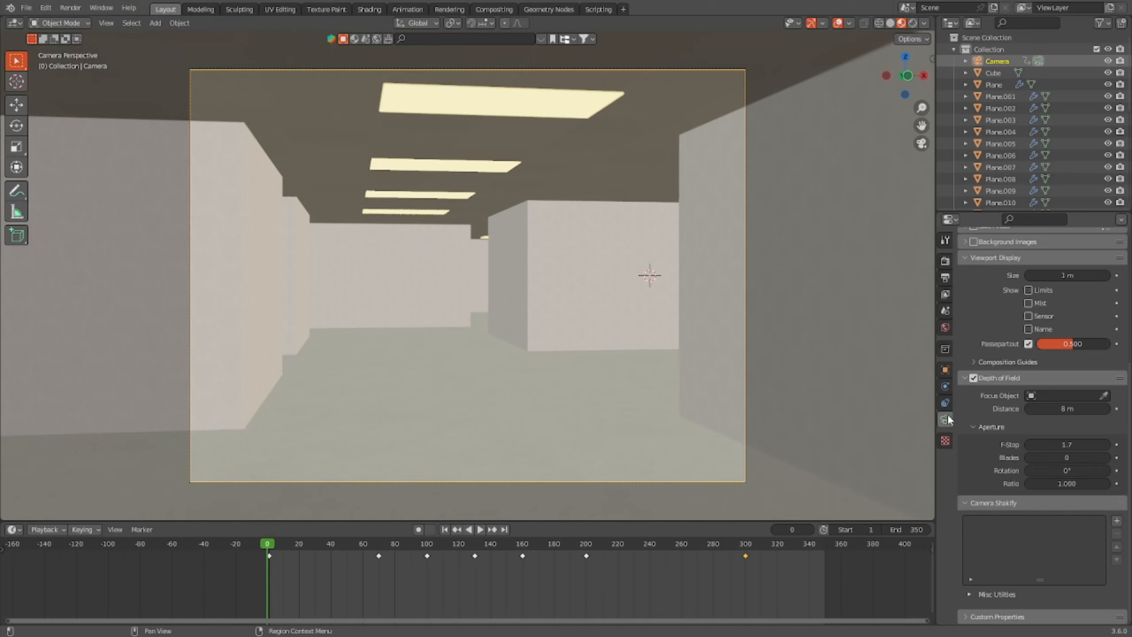
Step: Add an Investigation shake to the camera with Camera Shakify and play back the animation
click(1117, 521)
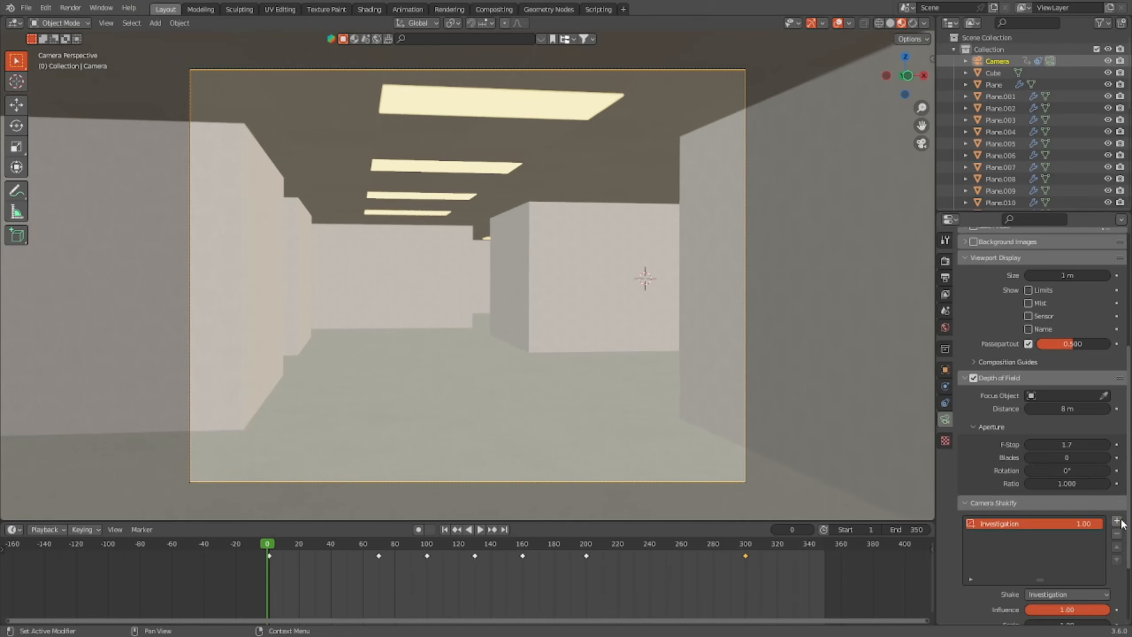
scroll(1039, 535, down, 5)
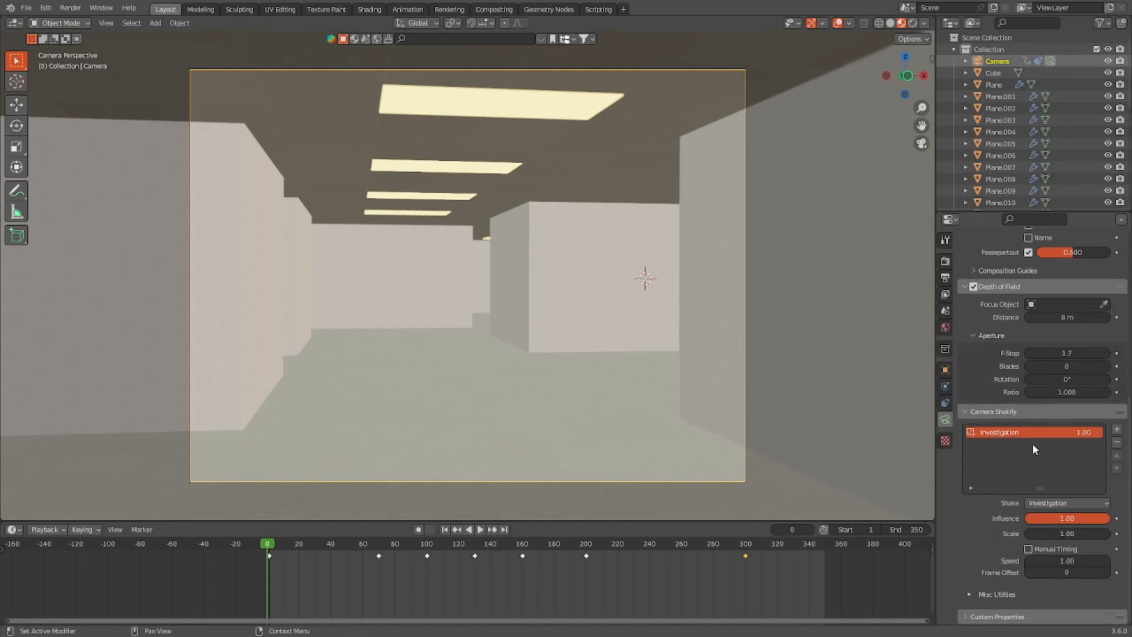
key(space)
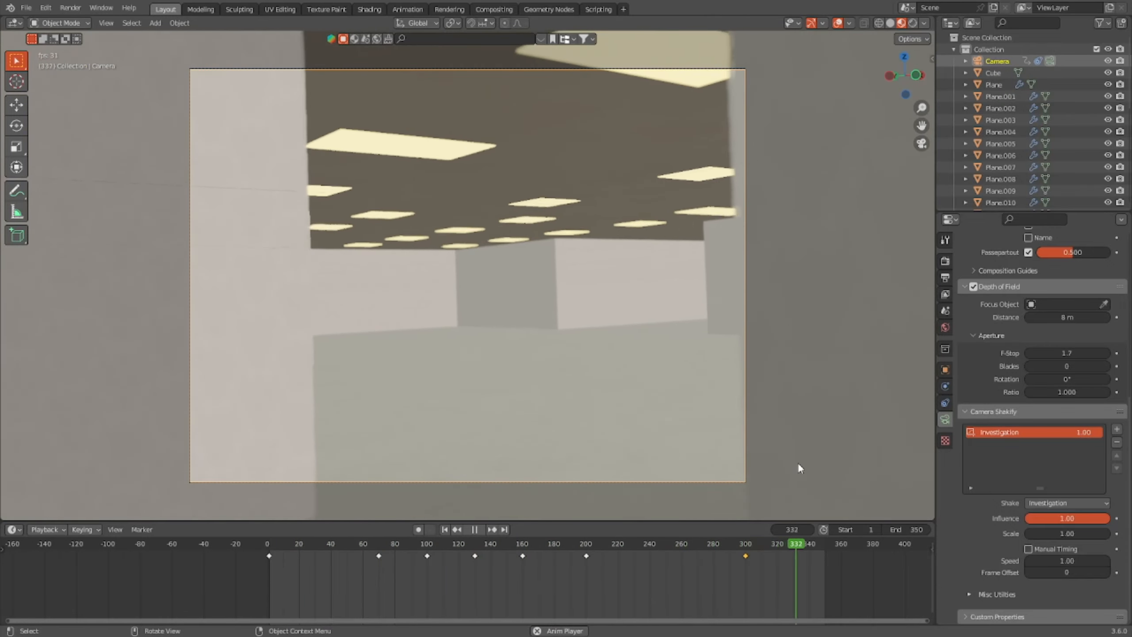
key(space)
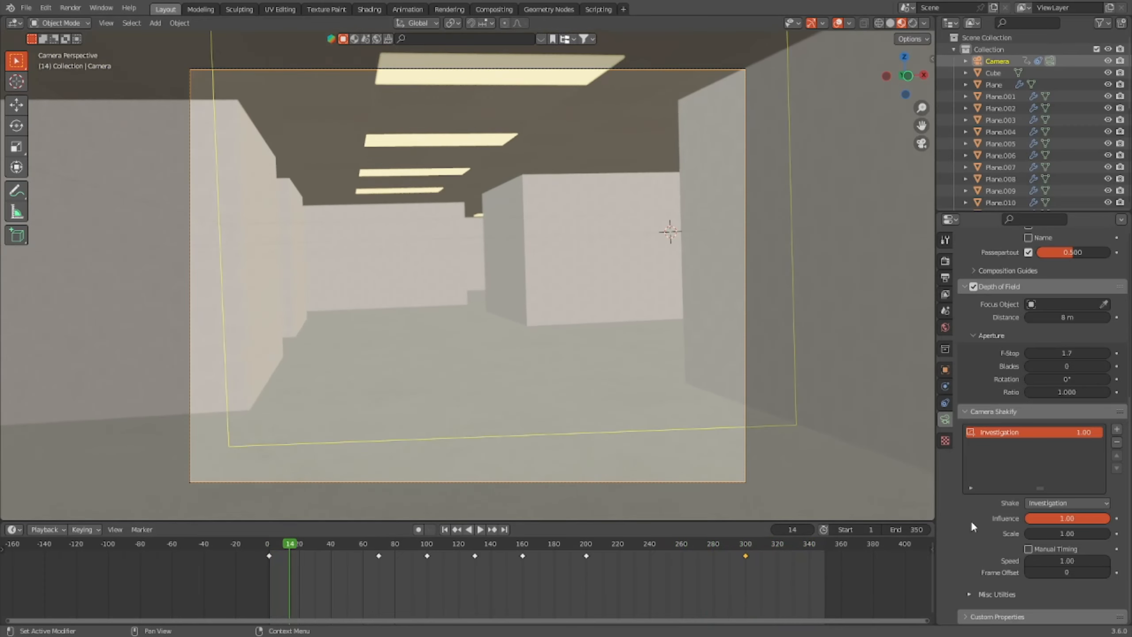
Step: Add a second Camera Shakify shake of type Walk to the Store and preview the animation
click(1118, 430)
click(1070, 502)
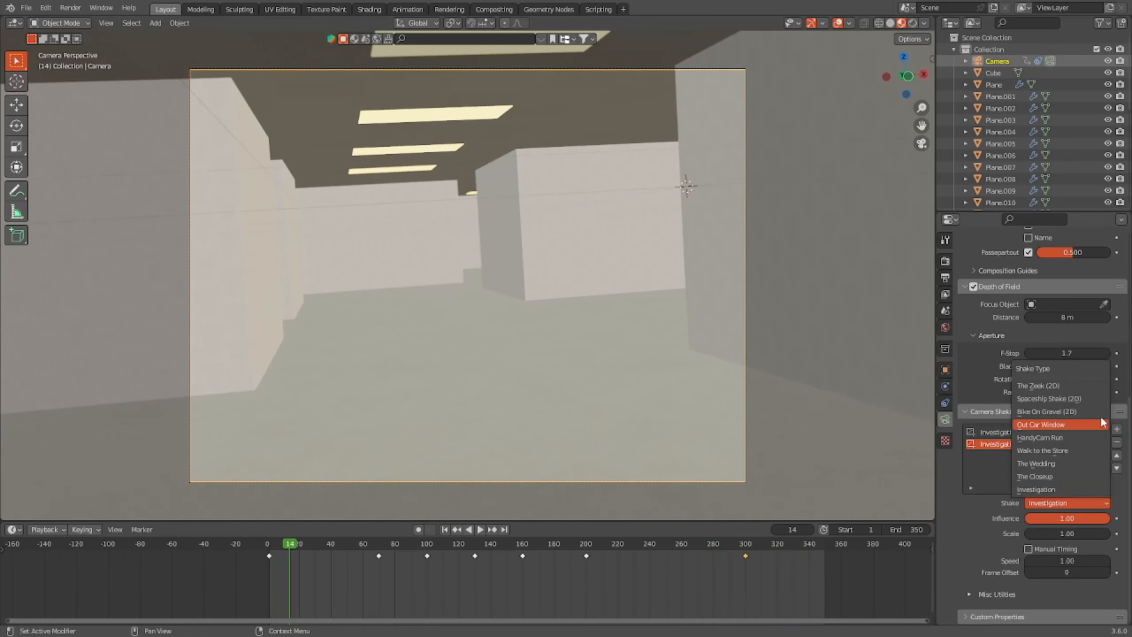
click(1054, 450)
key(space)
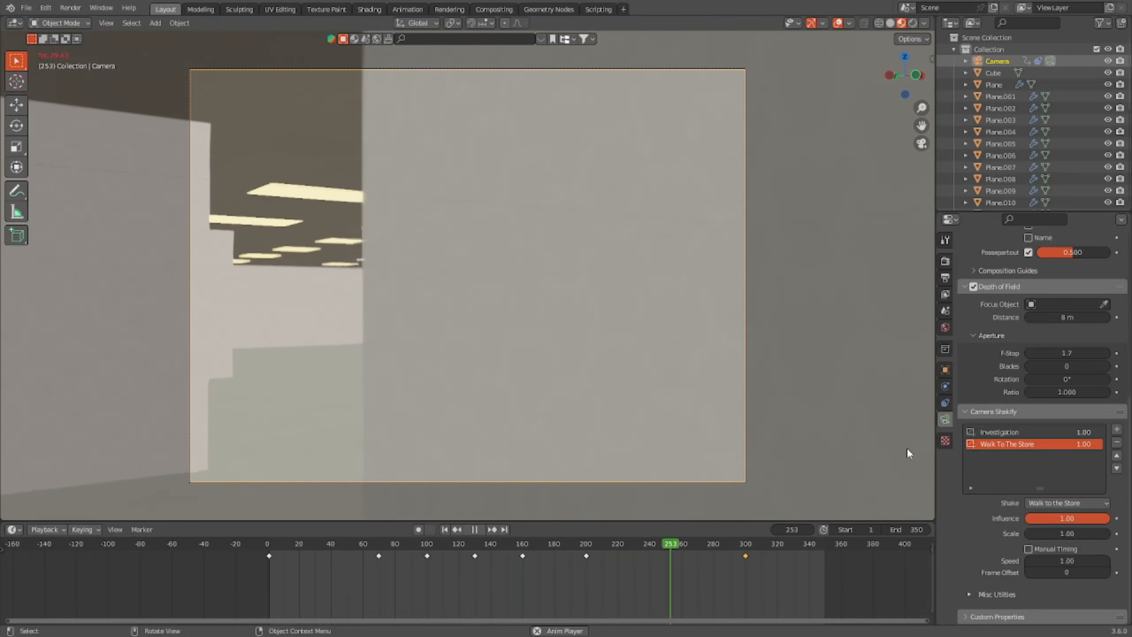
Step: Set the Walk to the Store shake's influence to 0.5, stop playback and return to frame 0
click(1068, 519)
text(0.5)
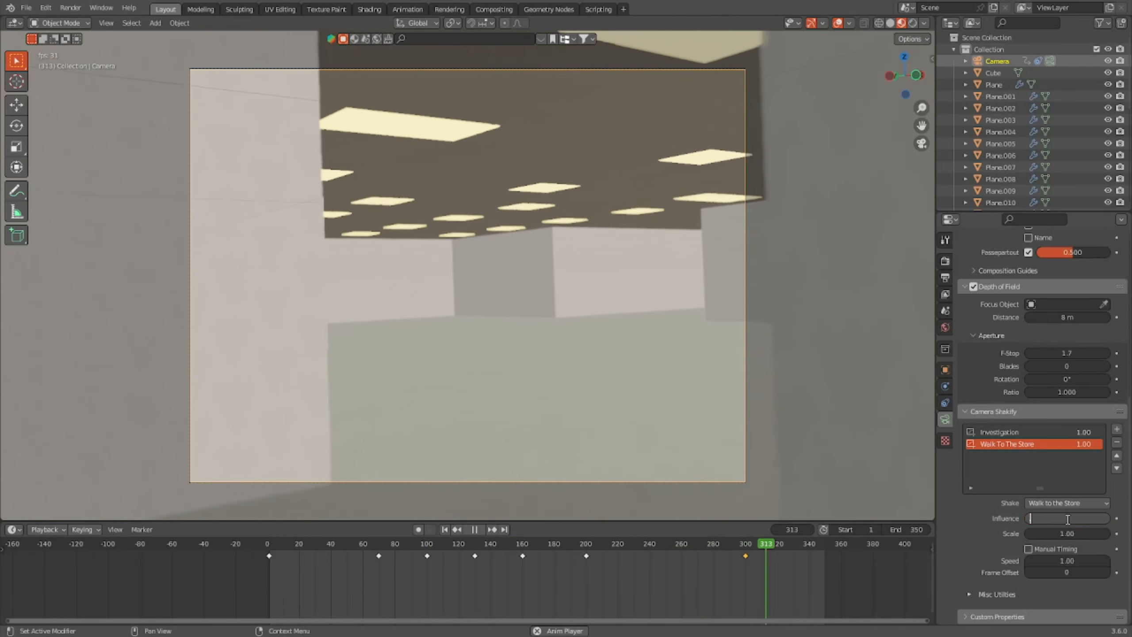
key(Return)
key(space)
click(138, 561)
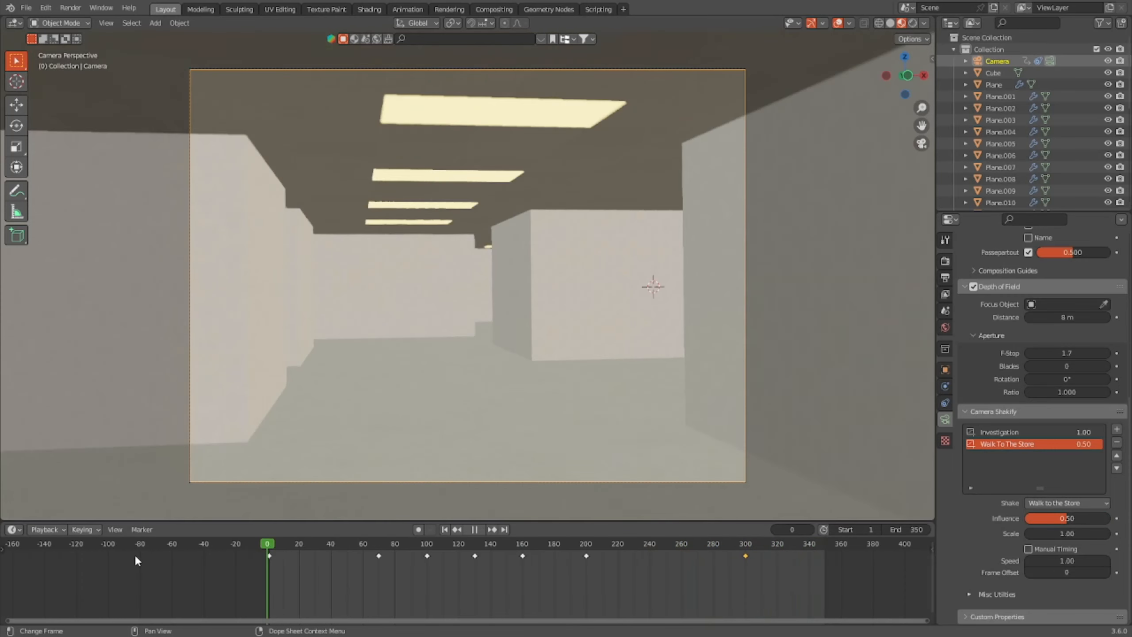
Step: Examine the settings of the Investigation and Walk to the Store shakes in turn
click(966, 433)
scroll(1030, 306, up, 5)
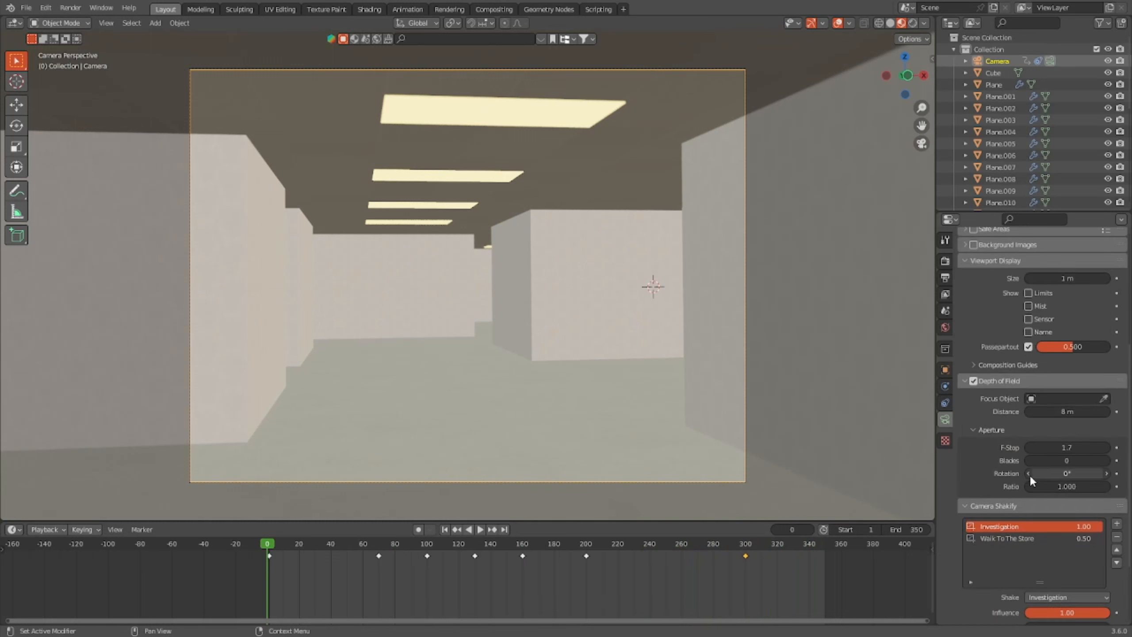
click(1004, 537)
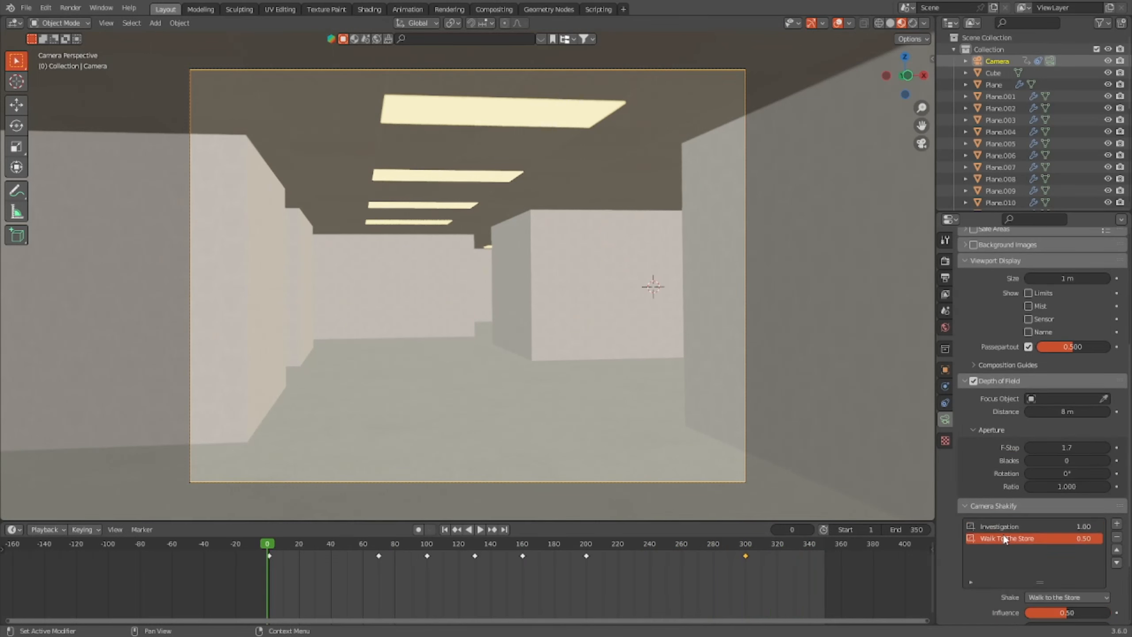
click(1006, 528)
scroll(1019, 553, down, 5)
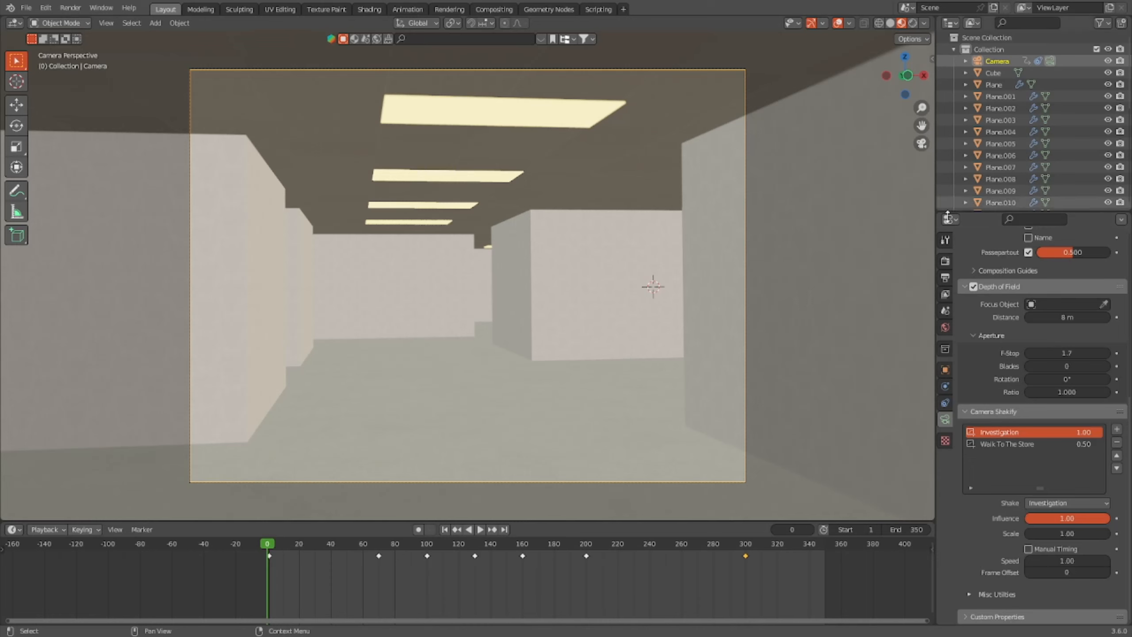
Step: Open the final render's Max Samples value for editing in the render settings
click(945, 261)
scroll(1074, 327, up, 8)
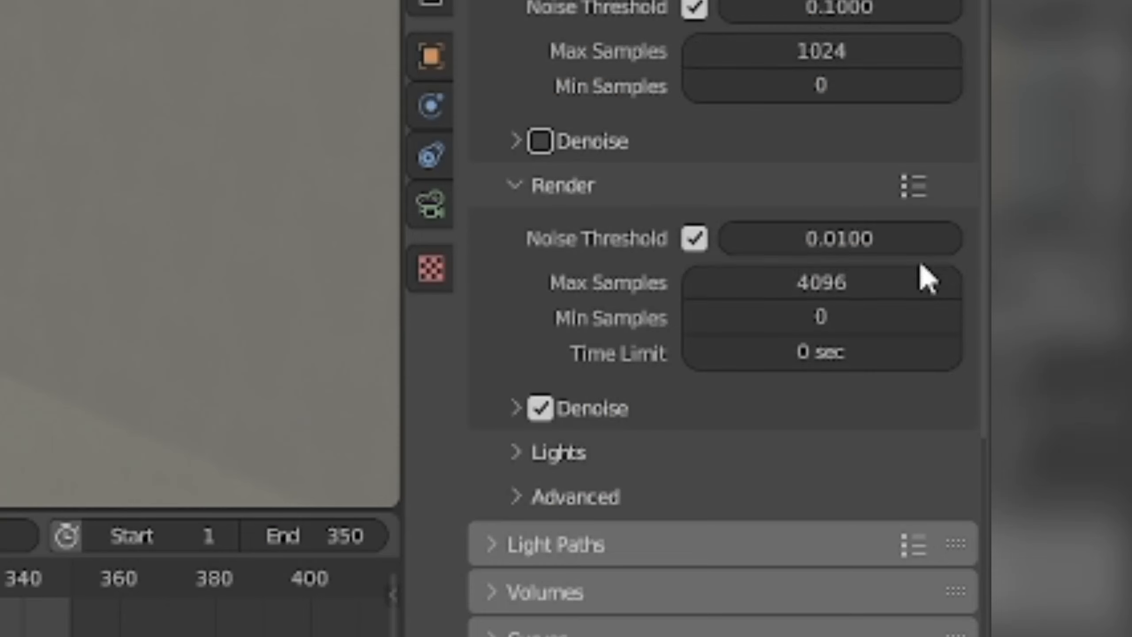
click(849, 283)
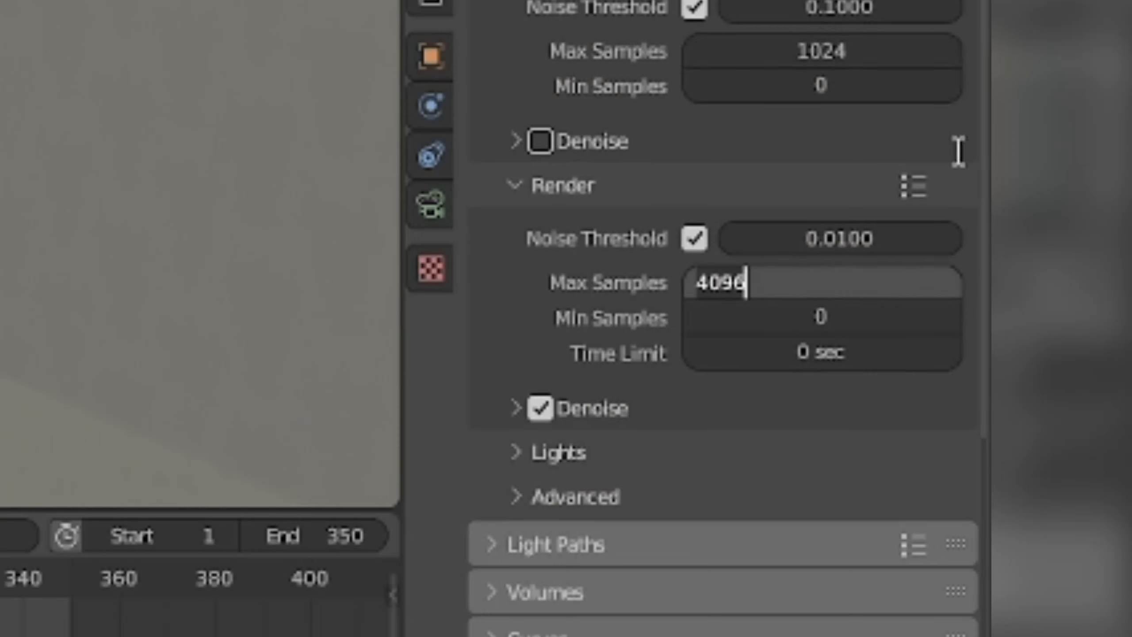